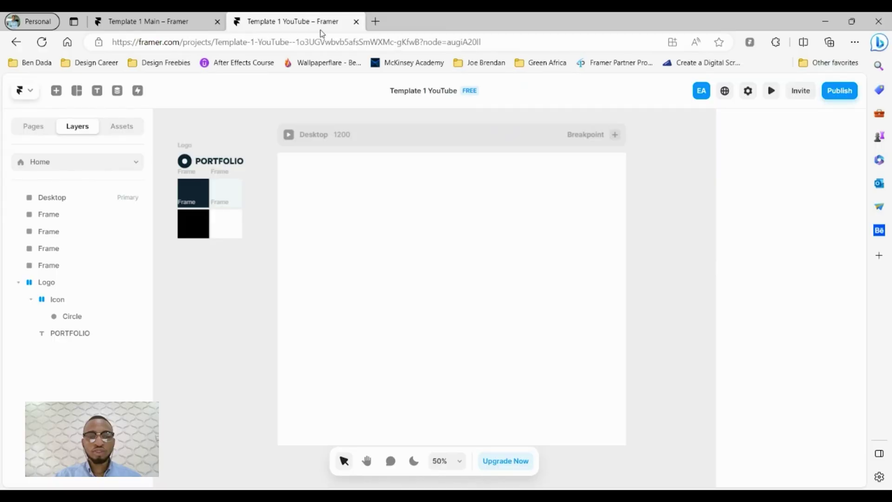
Save the dark blue swatch frame's fill as a colour style named Dark Blue
scroll(387, 170, up, 1)
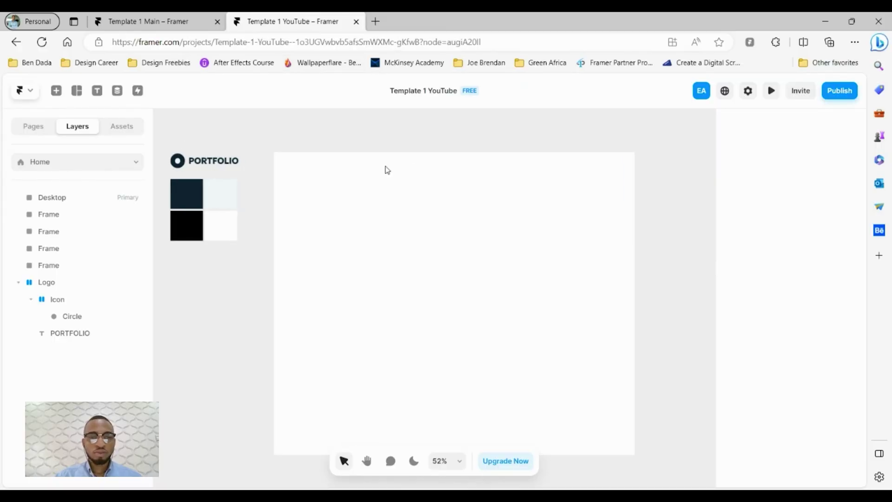
click(184, 147)
click(227, 265)
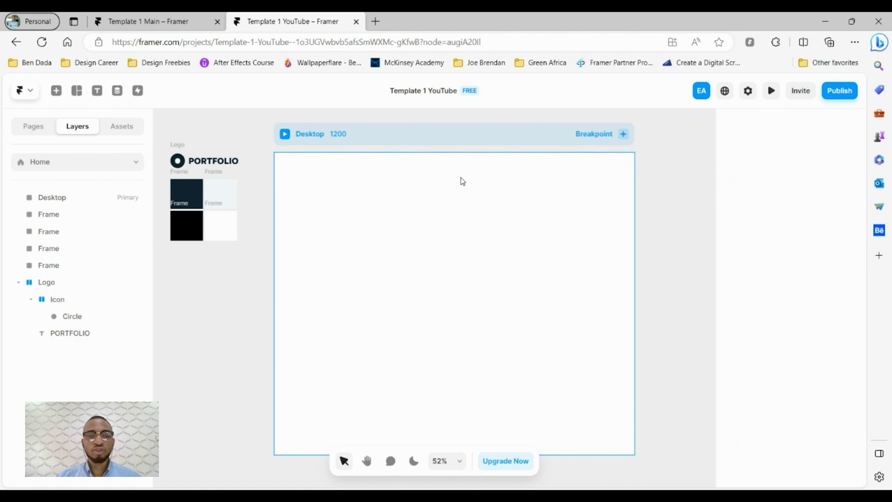
click(184, 190)
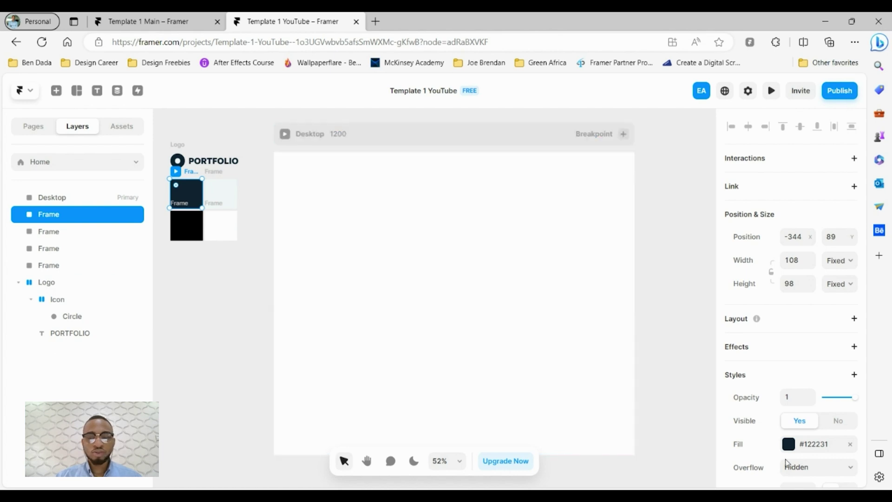
scroll(797, 450, down, 1)
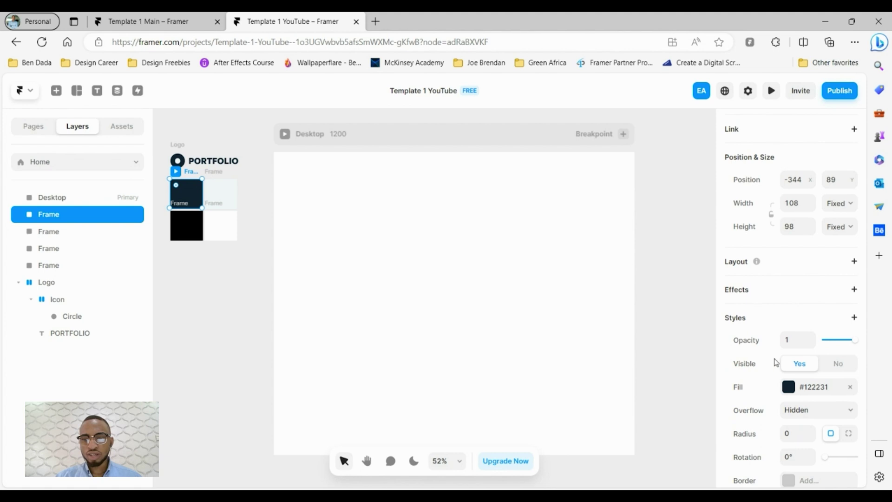
click(789, 387)
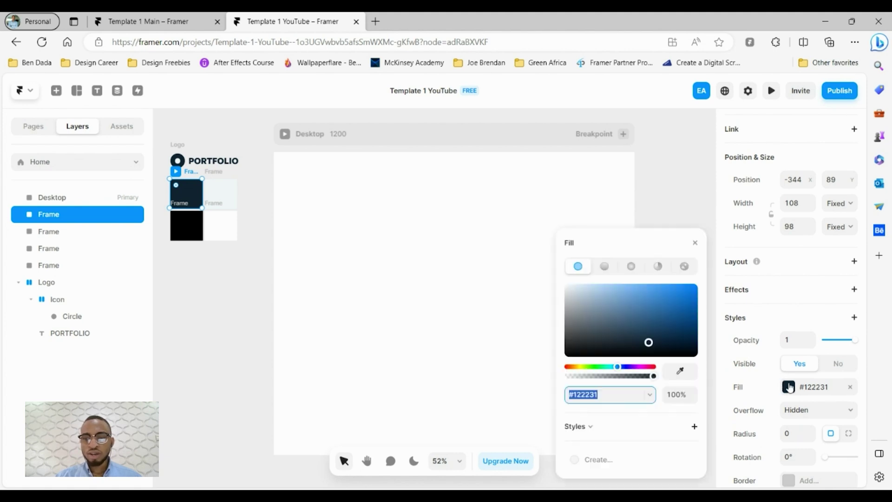
click(695, 427)
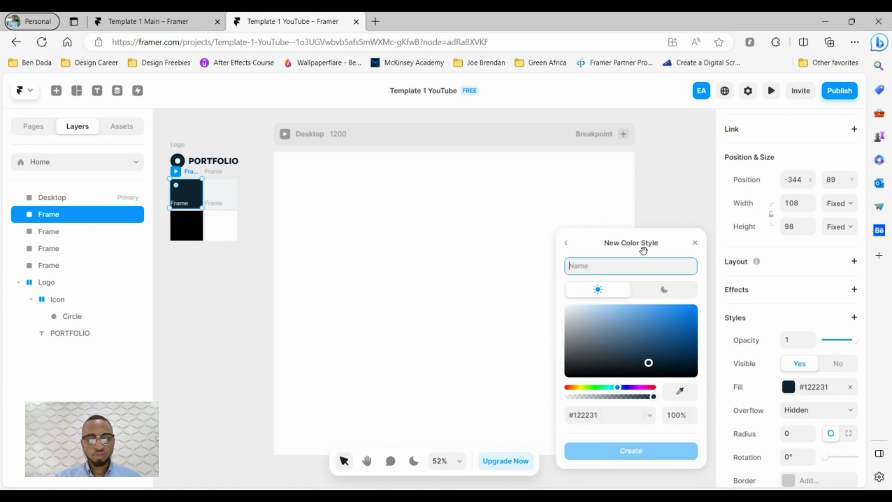
text(Dark Blue)
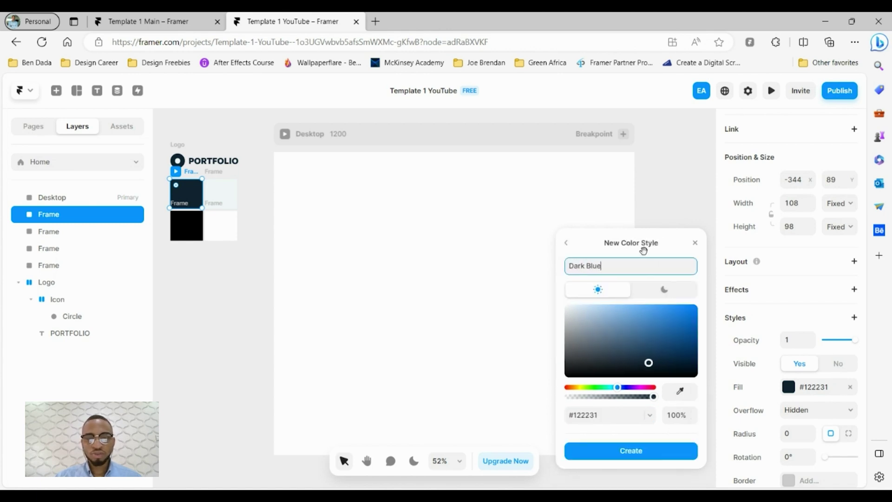
click(642, 453)
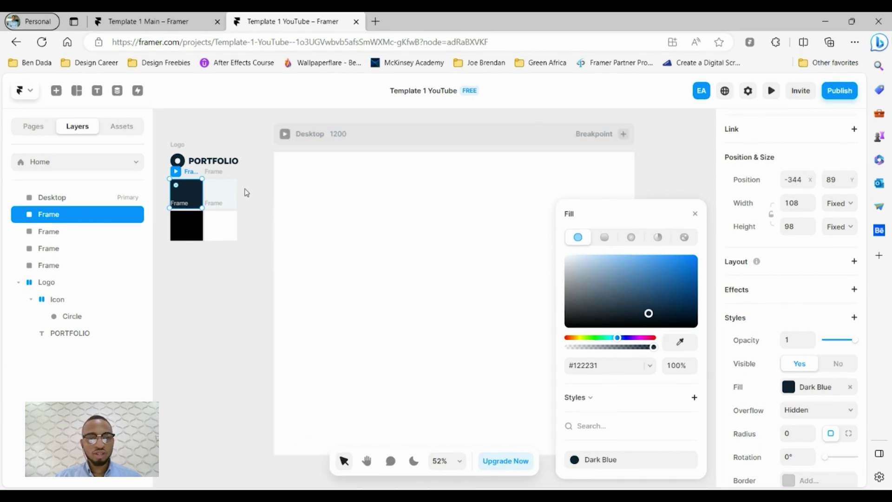
Save the light blue and black swatch fills as Light Blue and Black styles
click(223, 196)
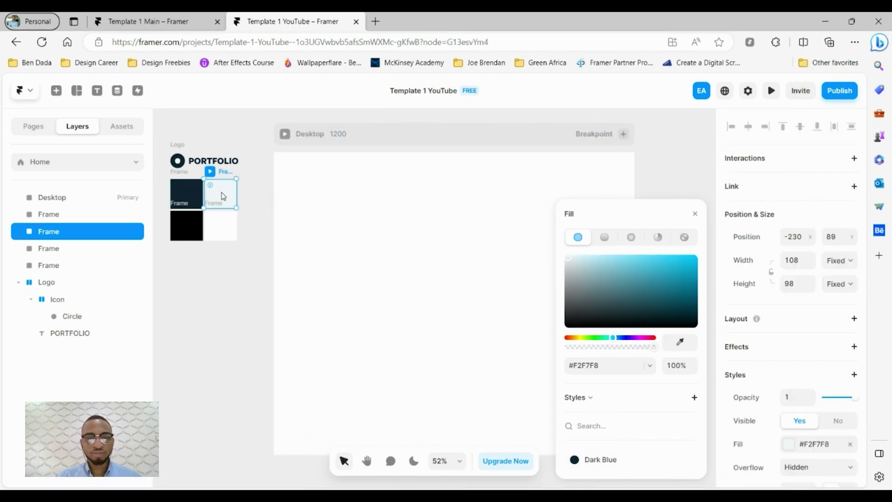
click(694, 397)
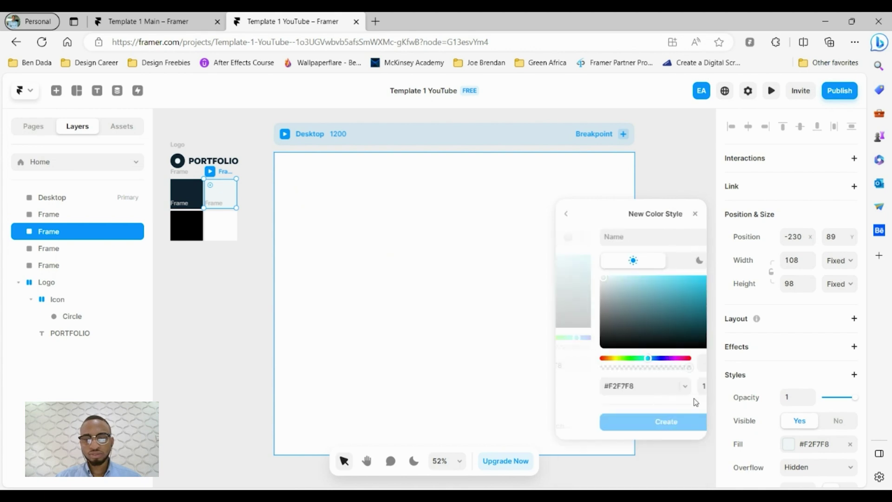
text(Light Blue)
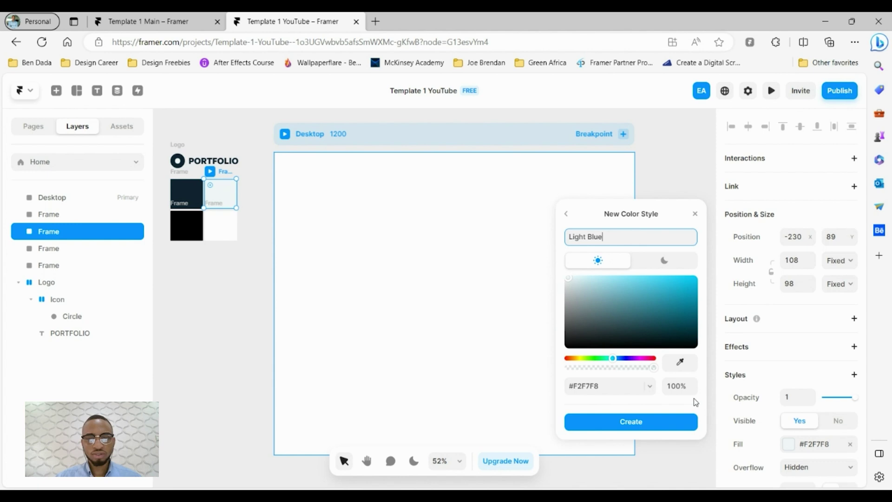
key(Return)
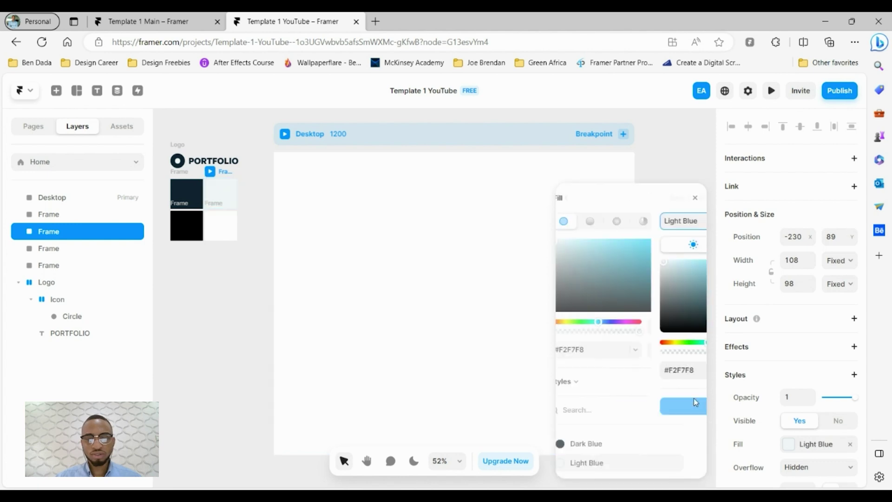
click(188, 241)
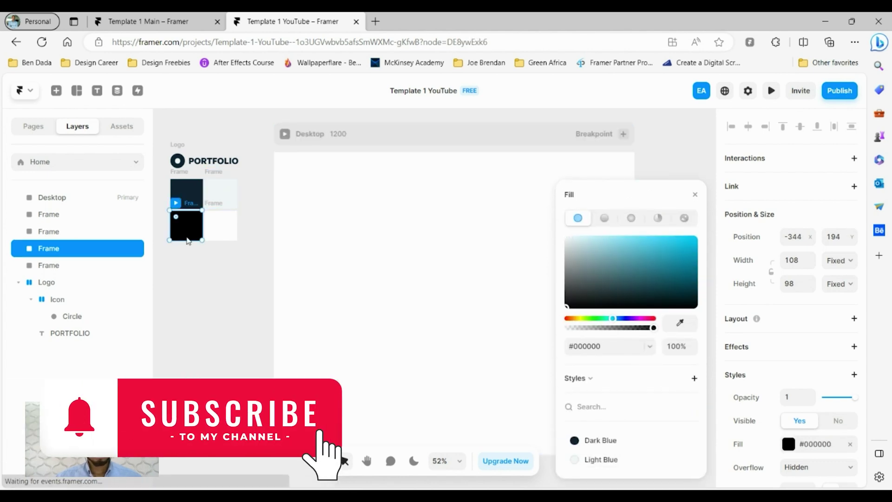
click(695, 379)
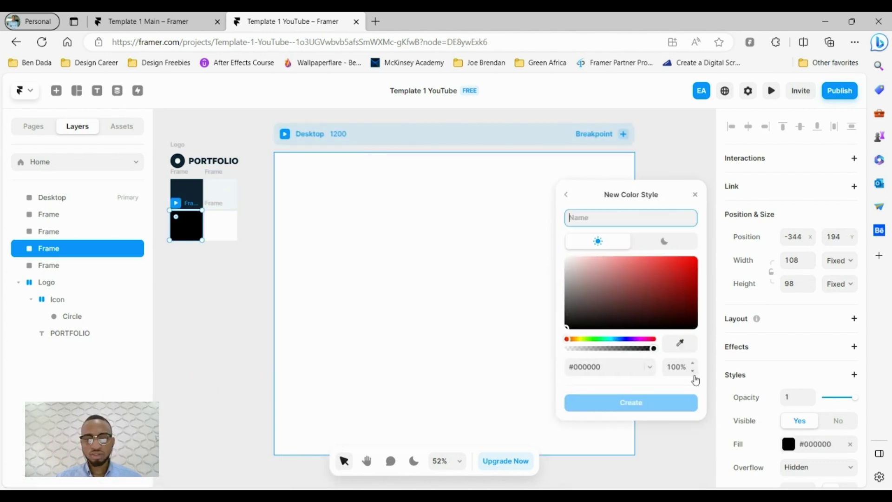
text(Black)
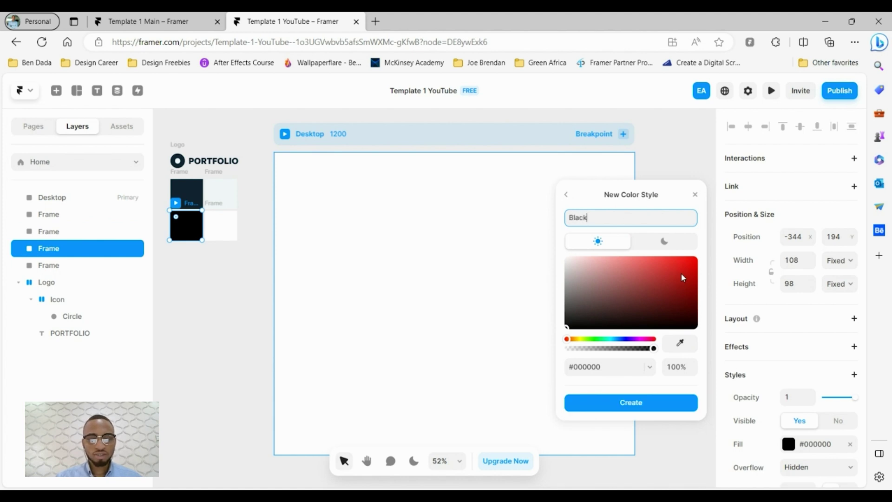
key(Return)
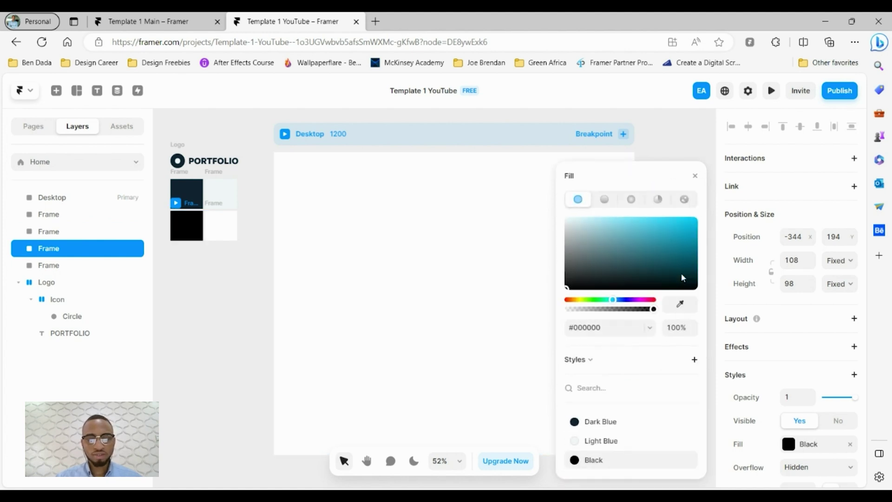
Save the white swatch frame's fill as a colour style named White
click(225, 233)
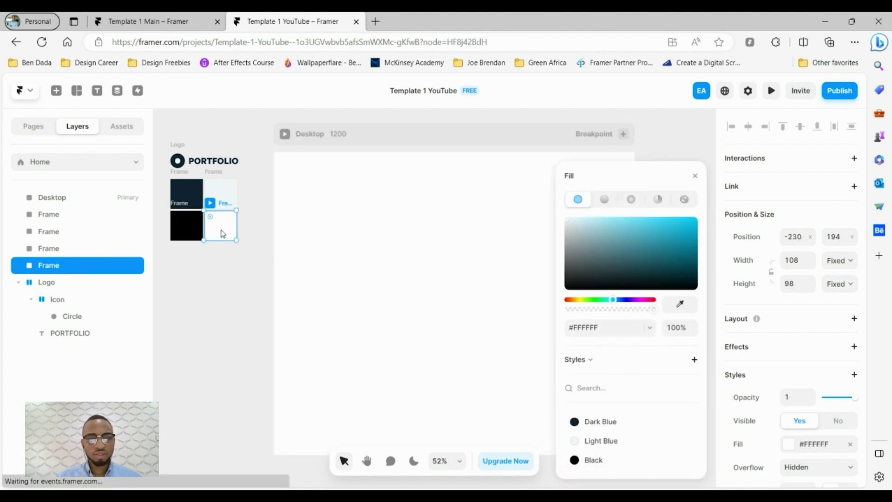
click(694, 360)
text(White)
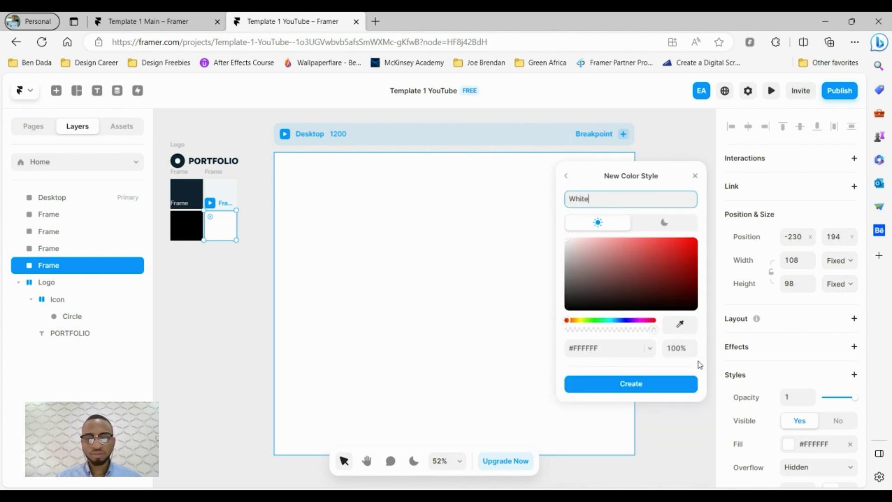
key(Return)
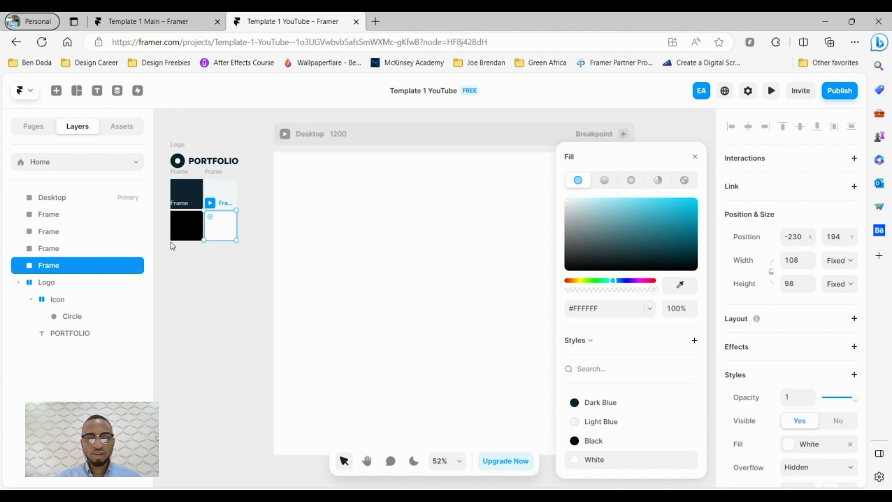
click(224, 263)
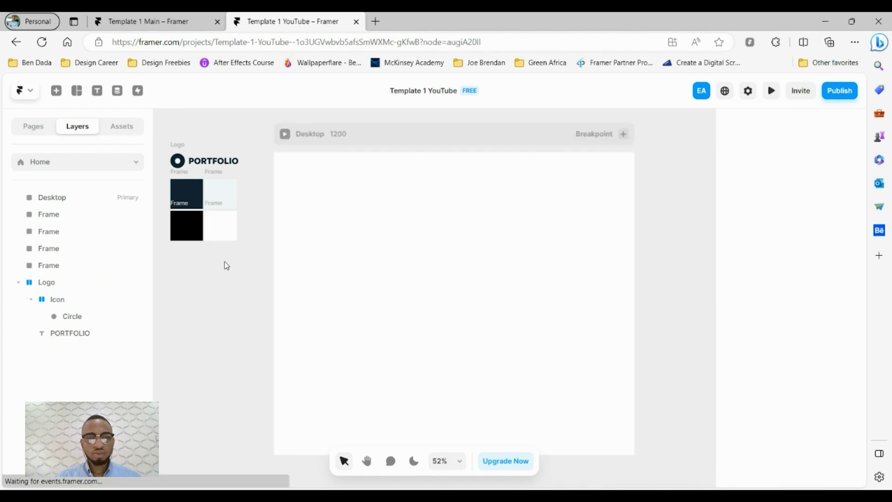
Make the PORTFOLIO logo stack a component called 'Logo', then go back to the Home canvas
click(177, 145)
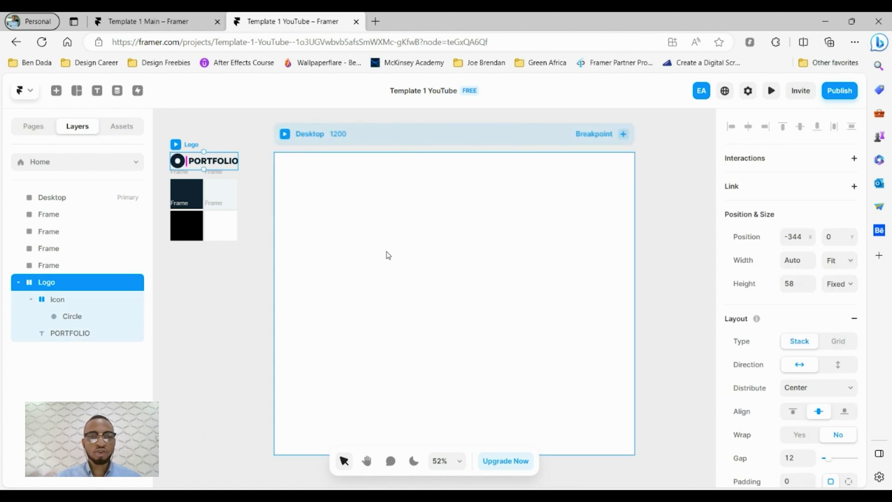
right_click(184, 146)
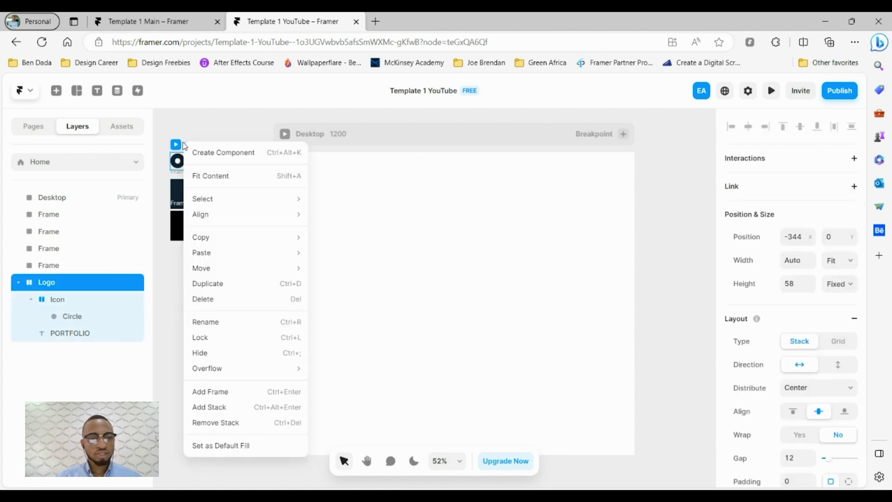
click(215, 152)
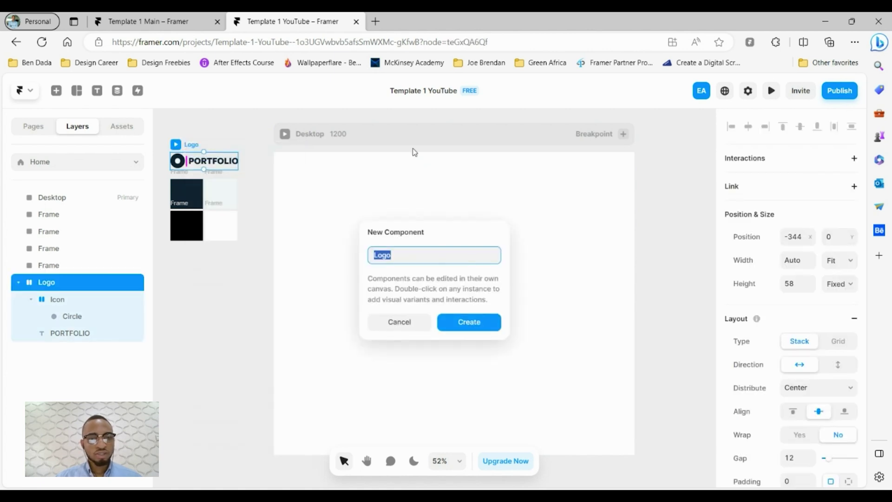
text(L)
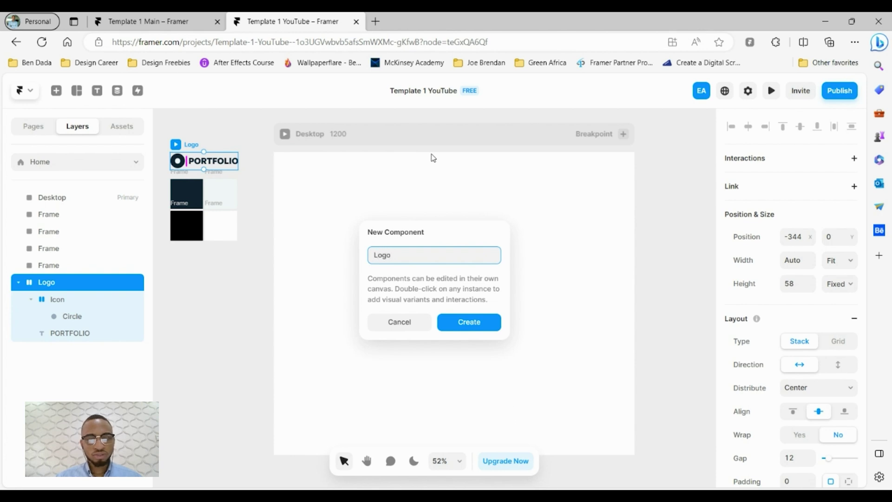
text(ogo)
click(478, 324)
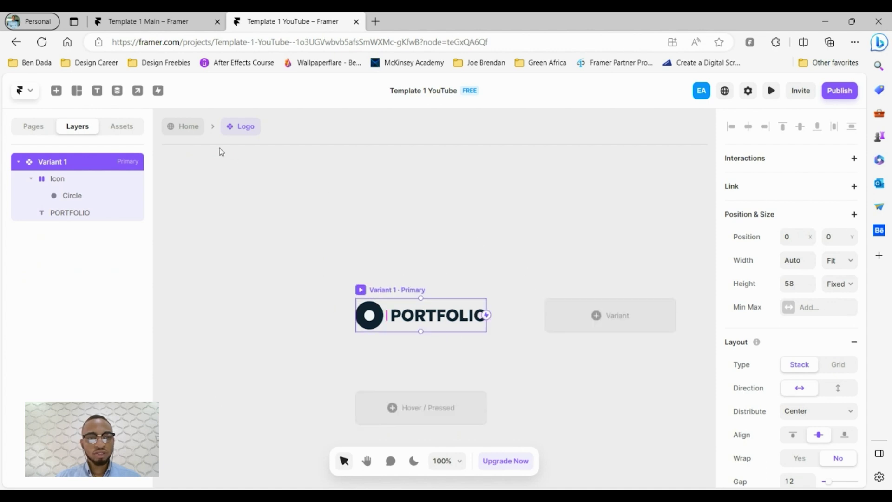
click(180, 127)
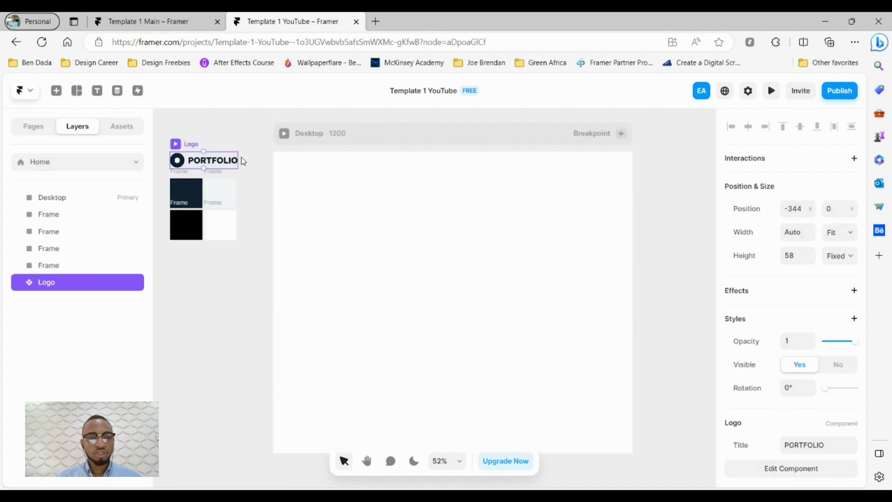
click(227, 138)
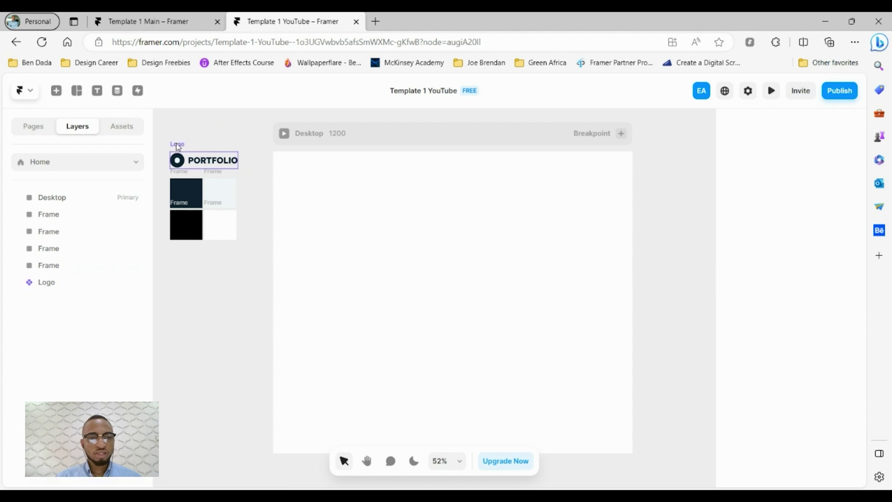
Place the Logo at the Desktop frame's top-left and add a 'My Work' text beside it
drag(177, 146, 336, 167)
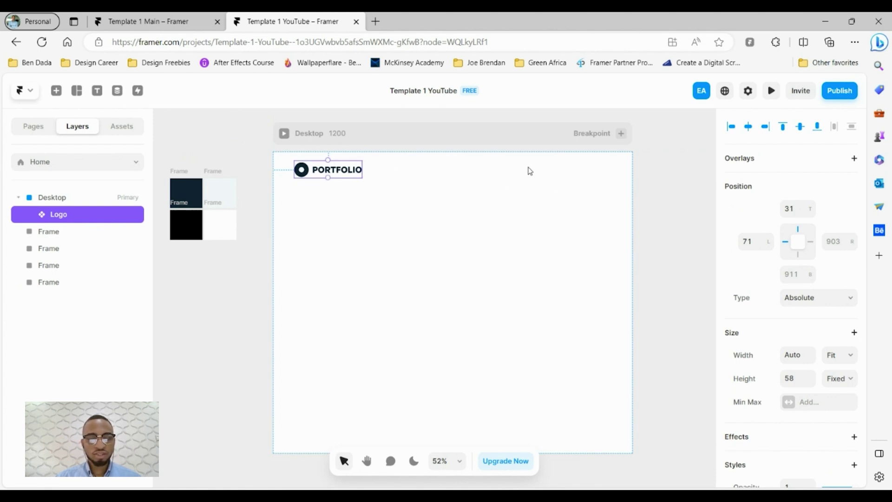
key(t)
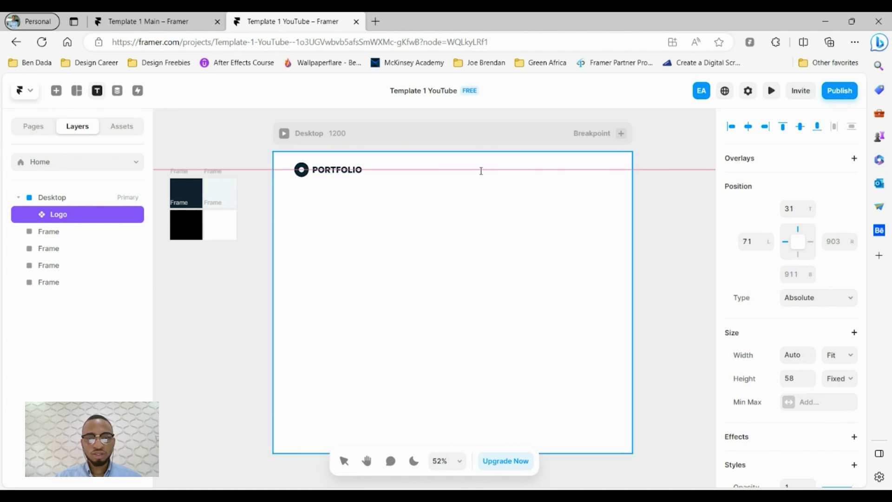
click(479, 170)
text(My)
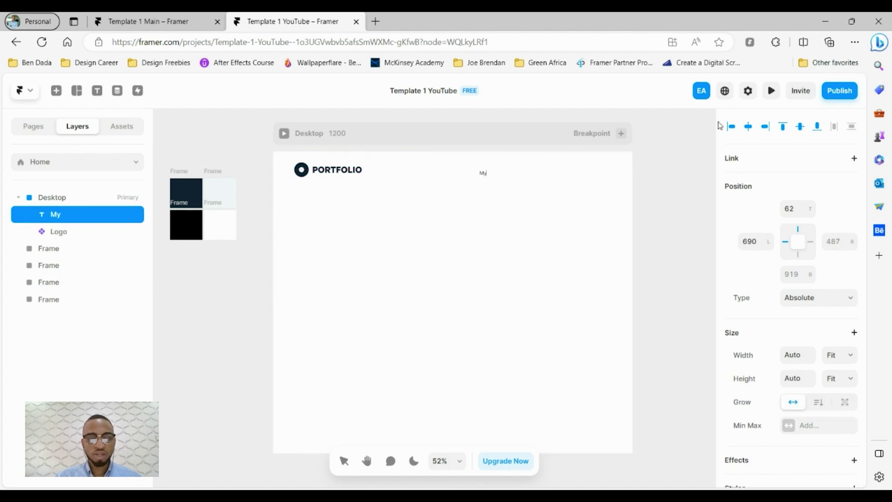
text( Work)
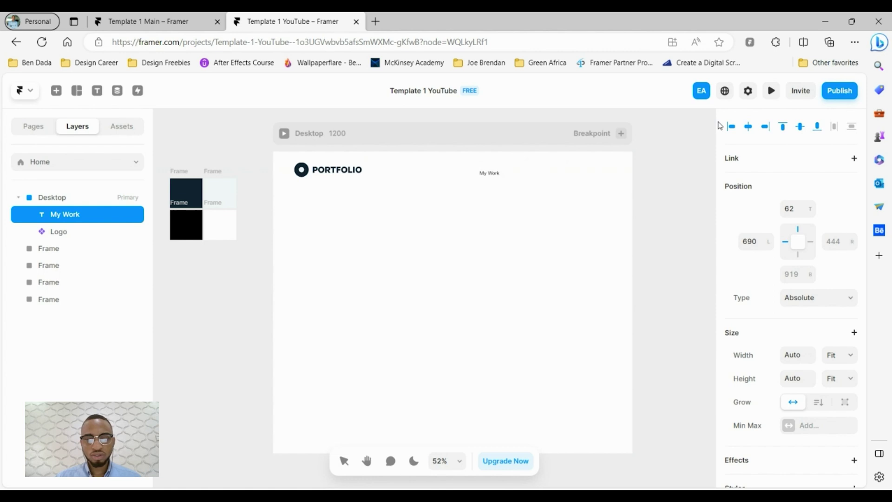
key(Escape)
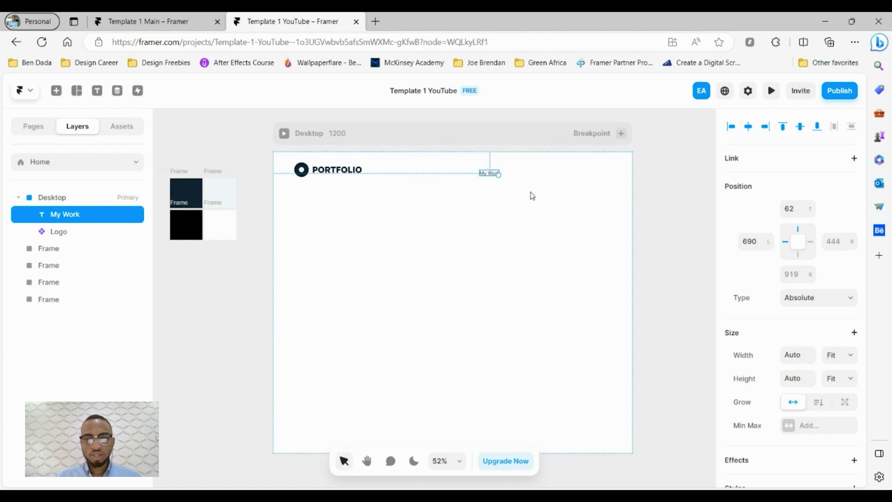
Set the My Work text to General Sans and align it left
scroll(538, 166, up, 5)
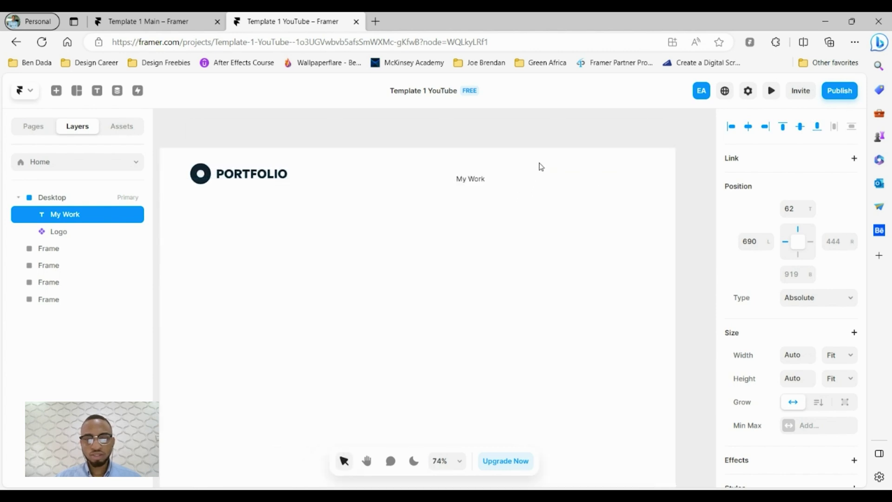
scroll(774, 463, down, 5)
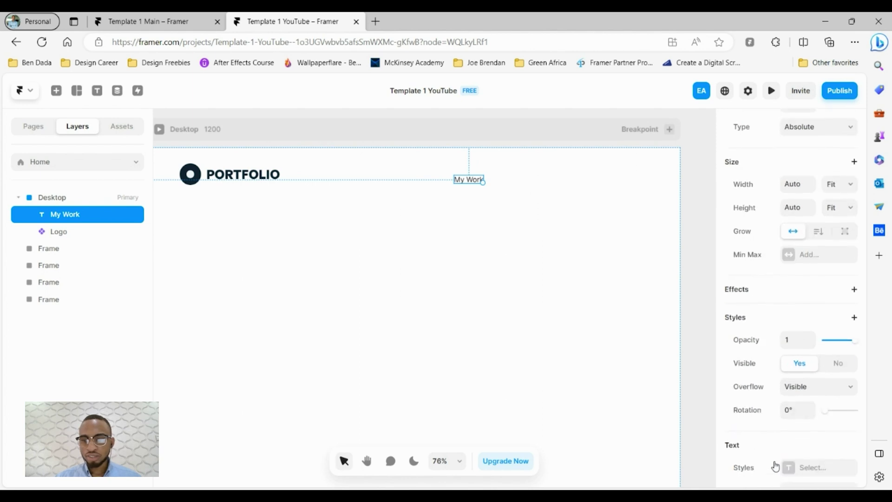
scroll(774, 463, down, 3)
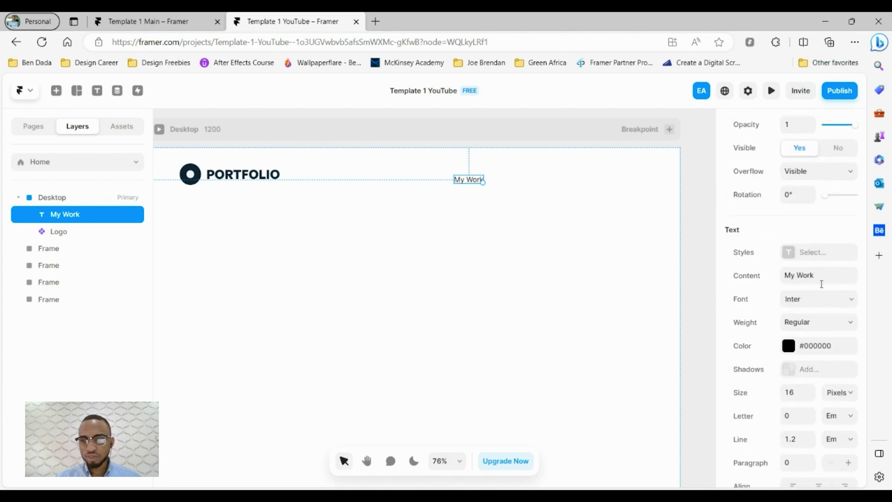
click(831, 302)
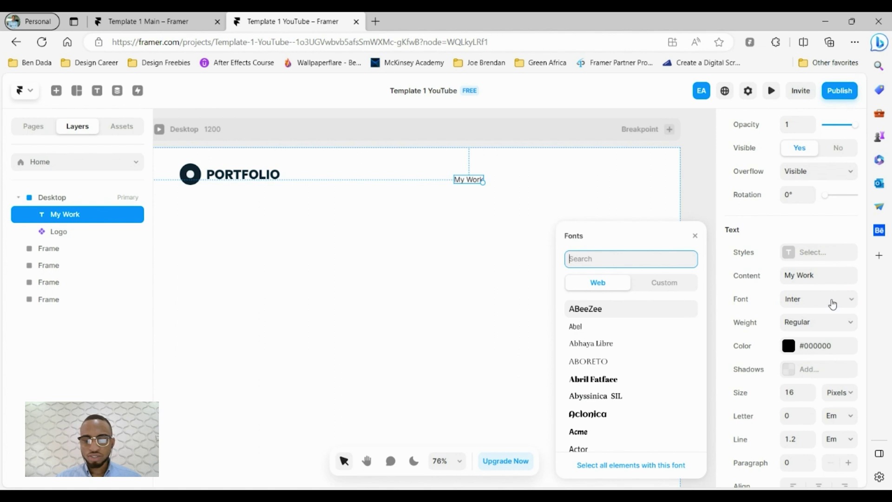
text(gener)
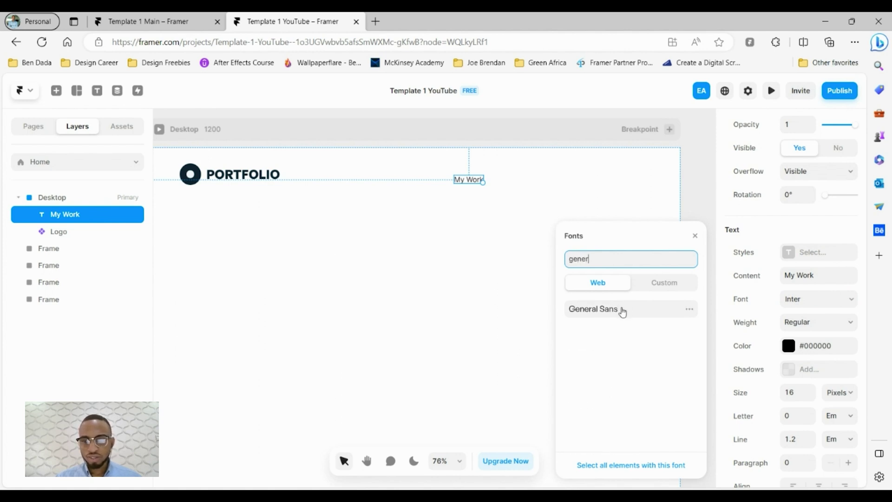
click(621, 308)
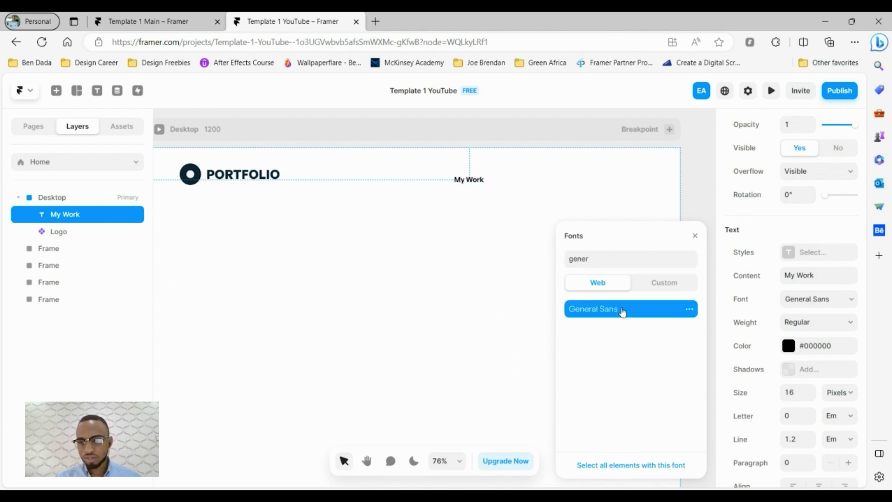
scroll(733, 417, down, 1)
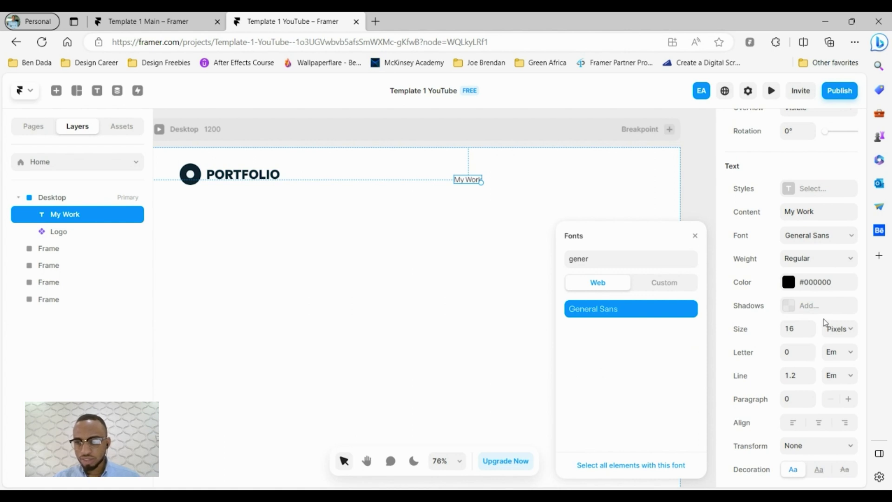
scroll(813, 346, down, 1)
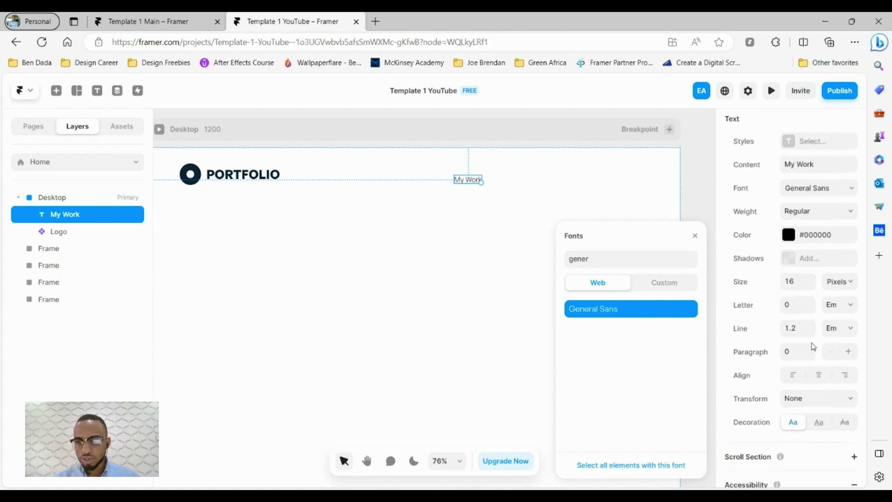
click(792, 378)
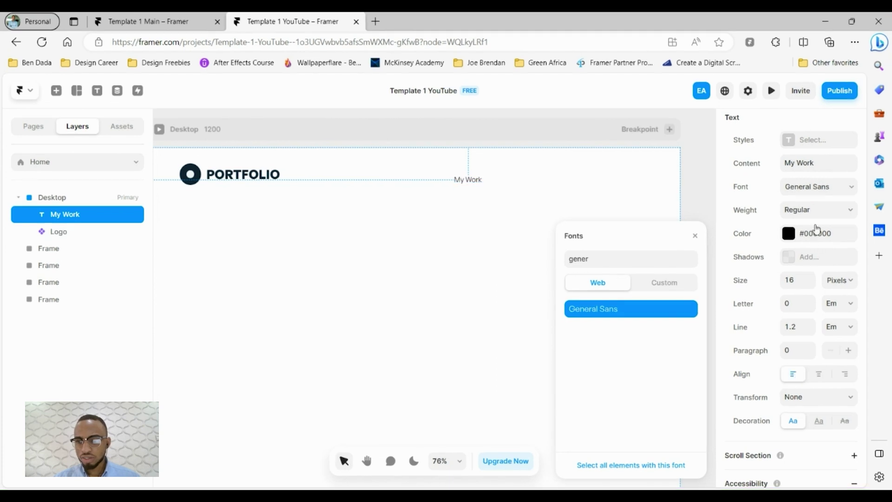
Make the My Work text Semibold and colour it with the Dark Blue style
scroll(822, 165, up, 1)
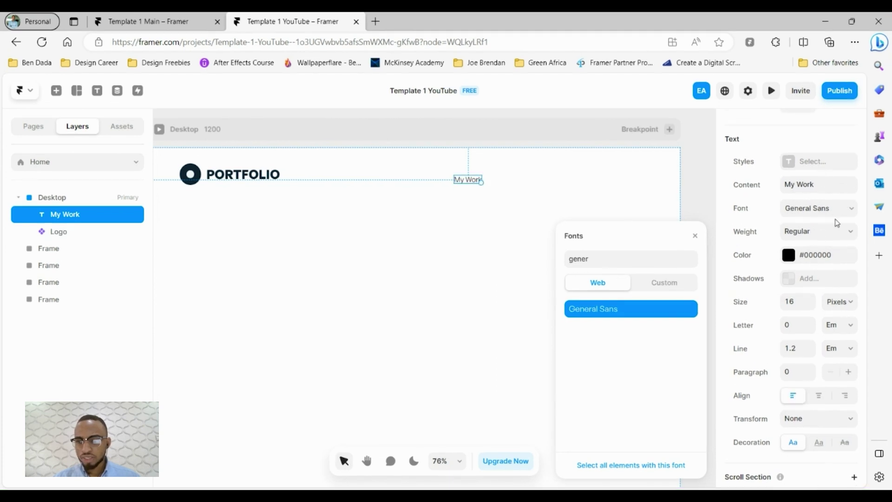
click(833, 234)
click(833, 246)
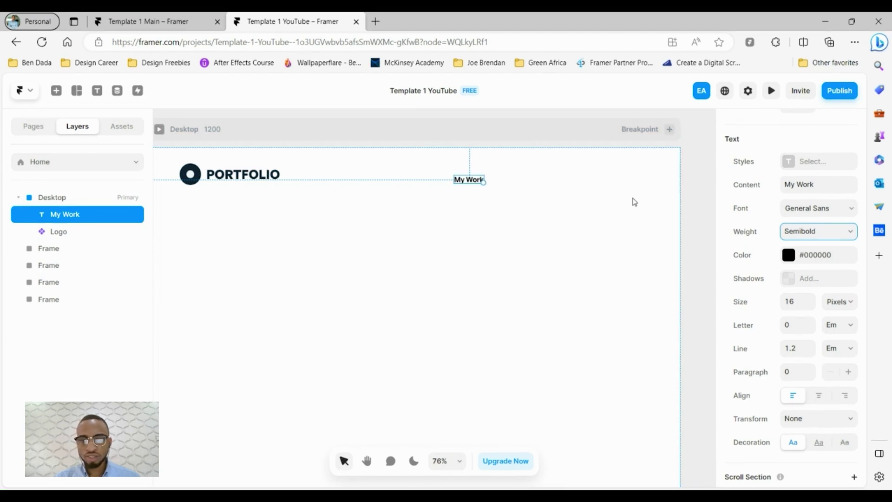
click(788, 255)
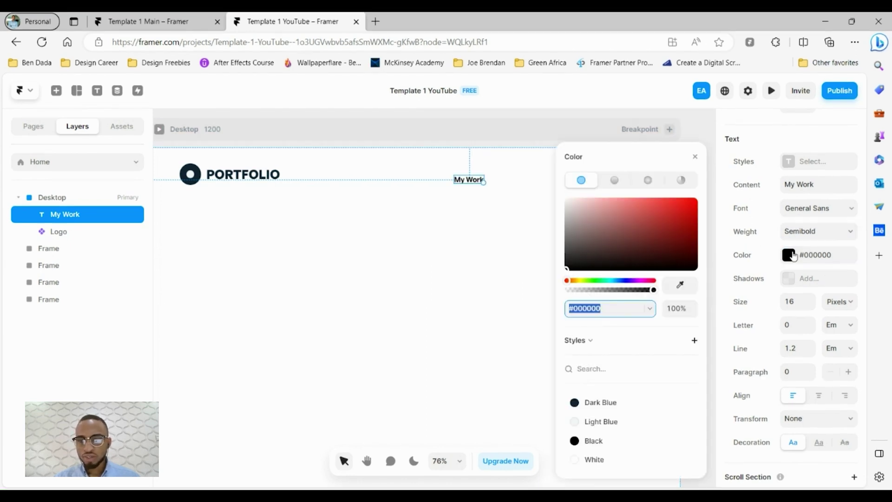
click(600, 401)
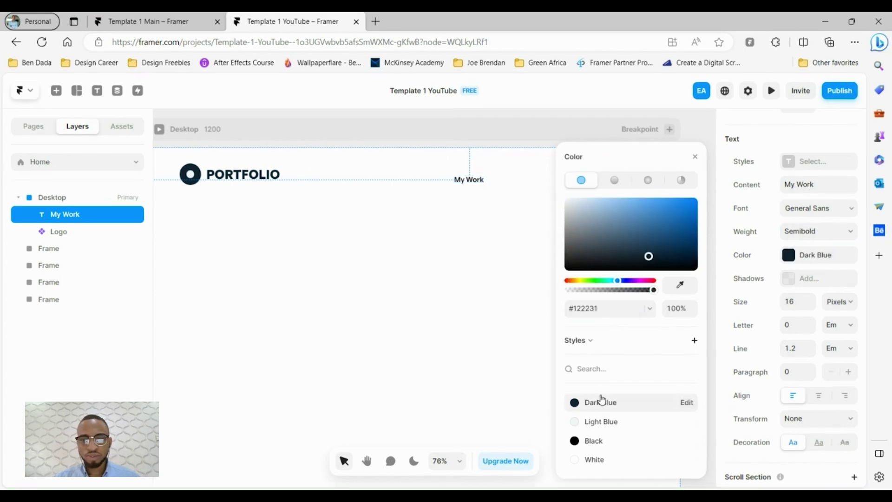
click(509, 231)
click(481, 182)
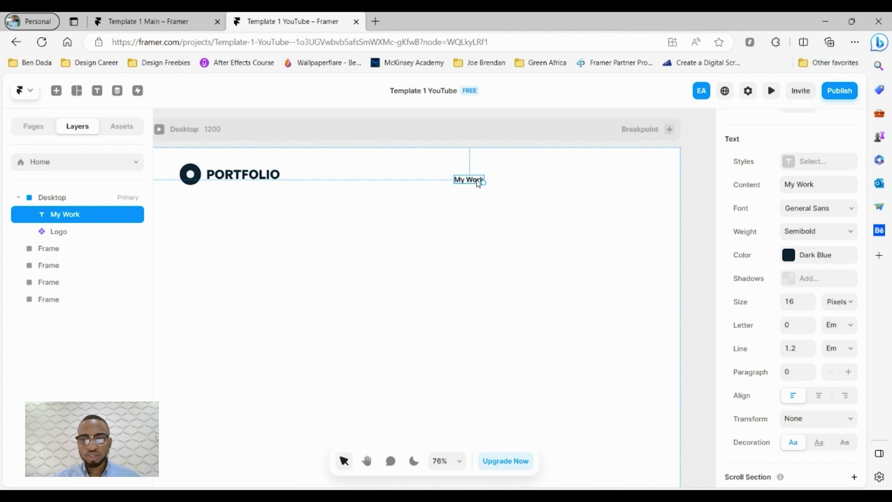
Create a Paragraph text style from My Work's formatting and rename it 'Navigation'
click(826, 162)
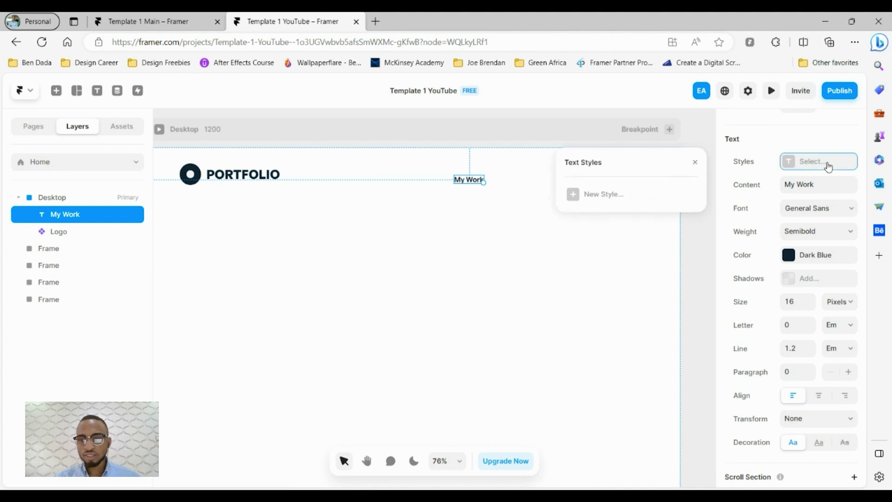
click(604, 194)
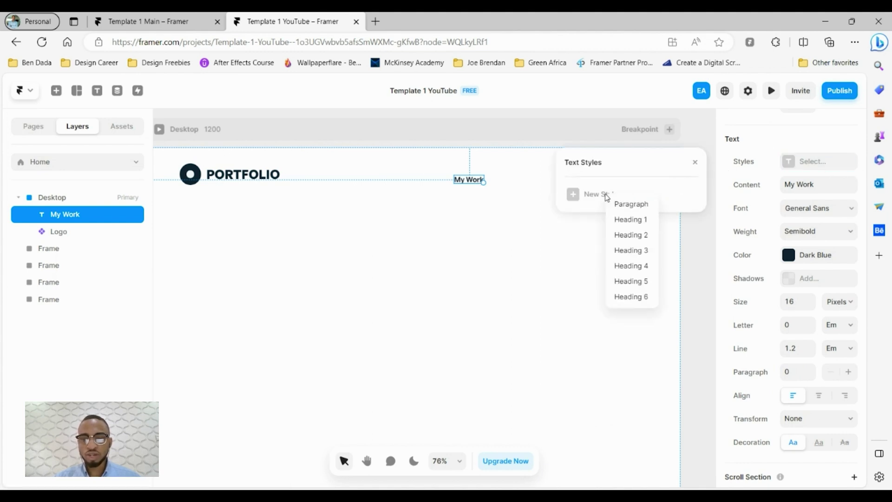
click(630, 203)
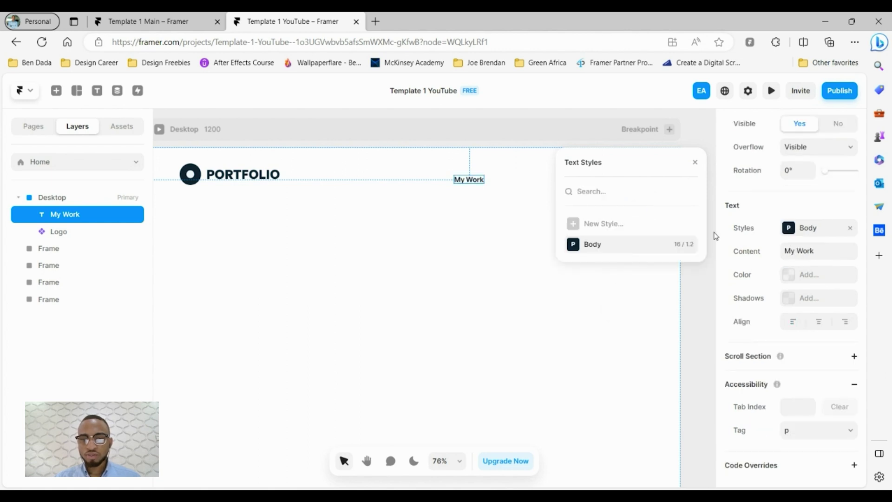
right_click(624, 244)
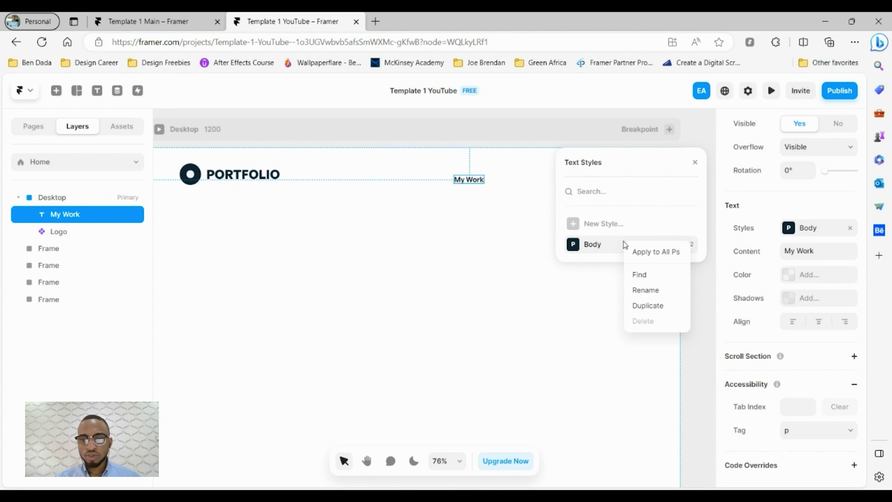
click(670, 295)
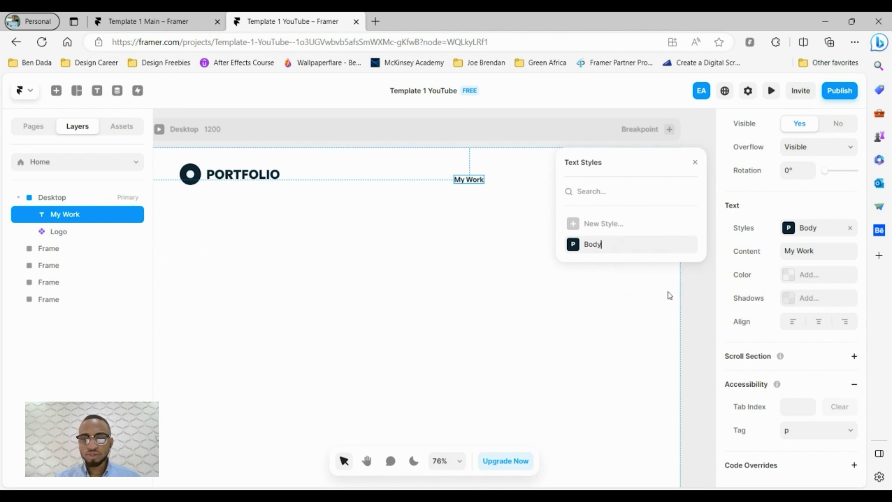
text(Navig)
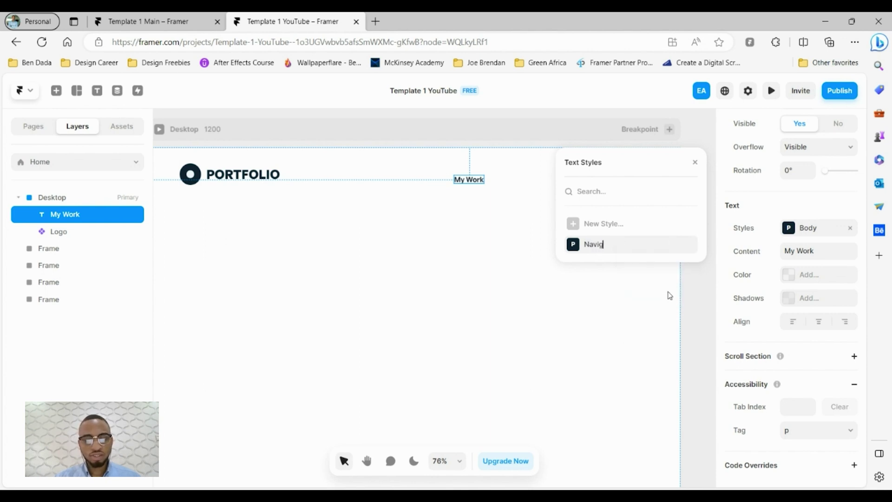
text(ation)
key(Return)
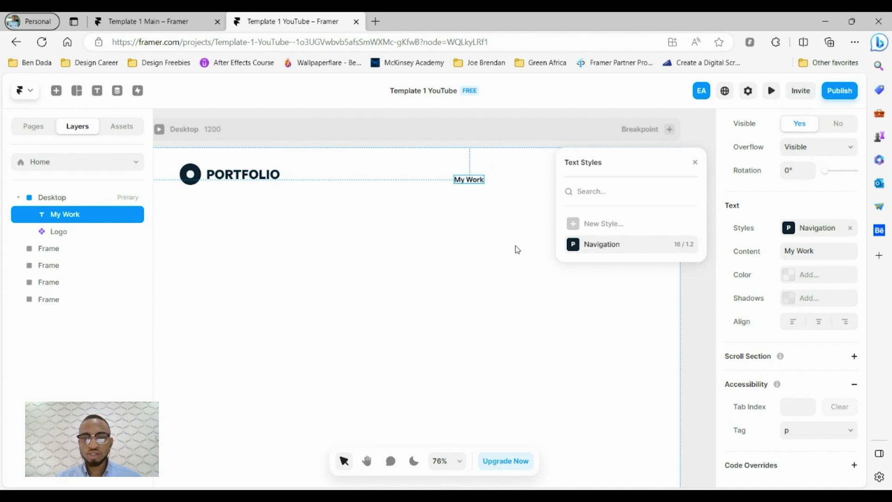
click(472, 309)
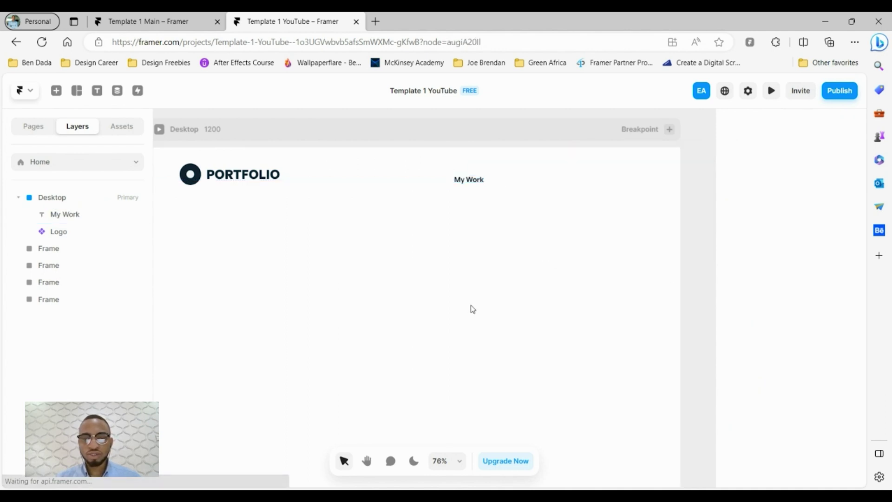
Duplicate My Work to its right and change the copy to 'Testimonials'
click(473, 183)
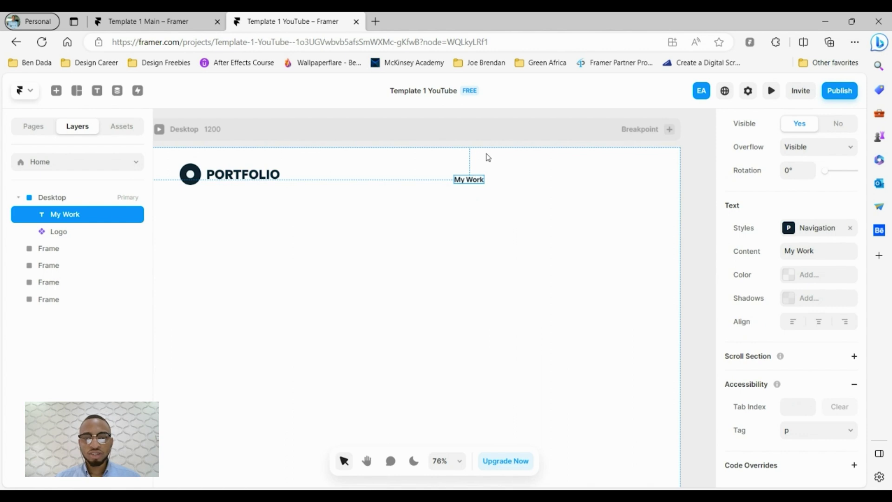
key(ctrl+d)
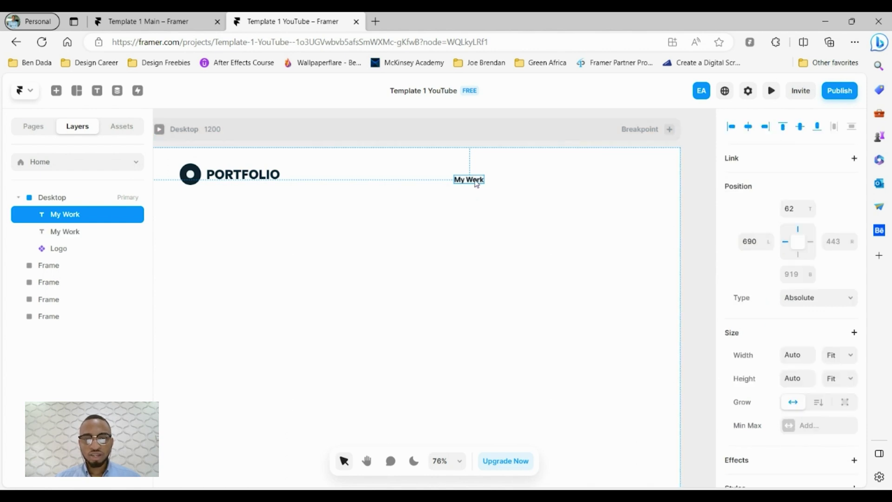
drag(476, 183, 519, 181)
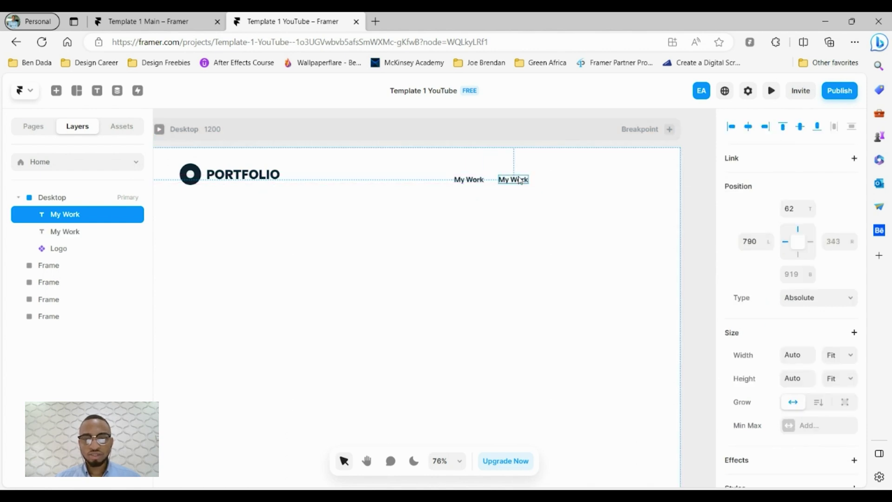
double_click(520, 180)
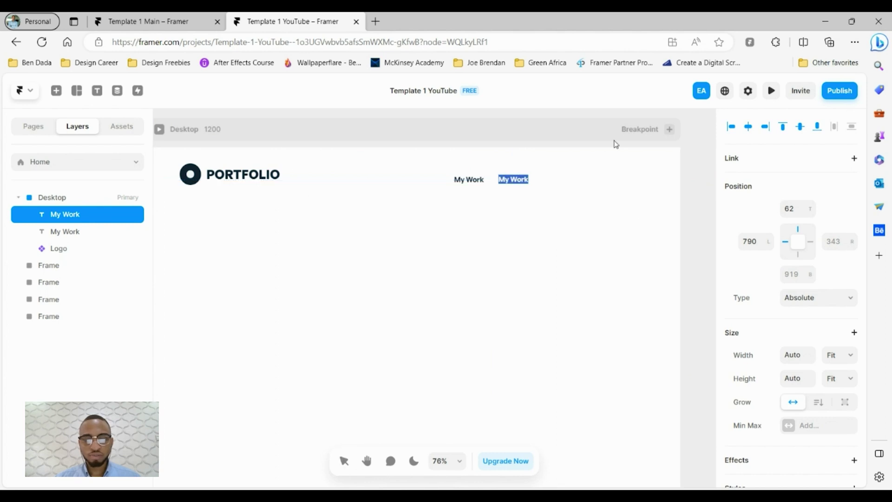
text(Testimonials)
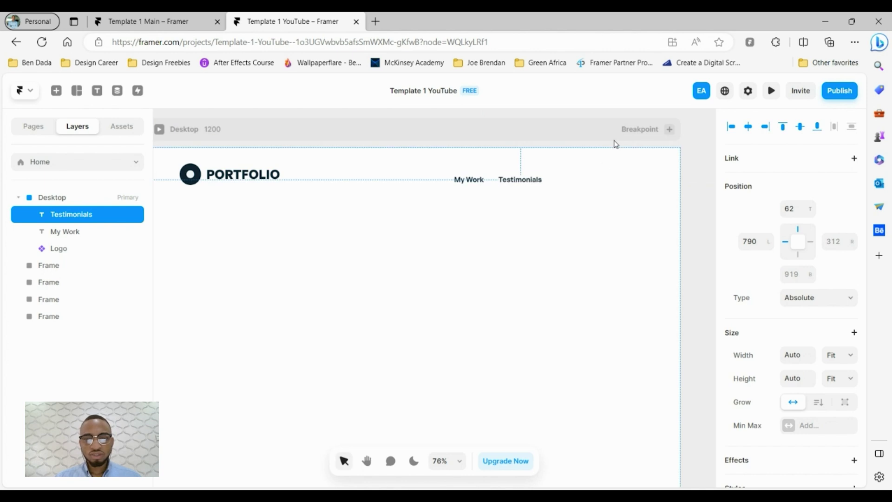
click(557, 191)
Duplicate Testimonials to its right as an 'About Me' link
click(530, 184)
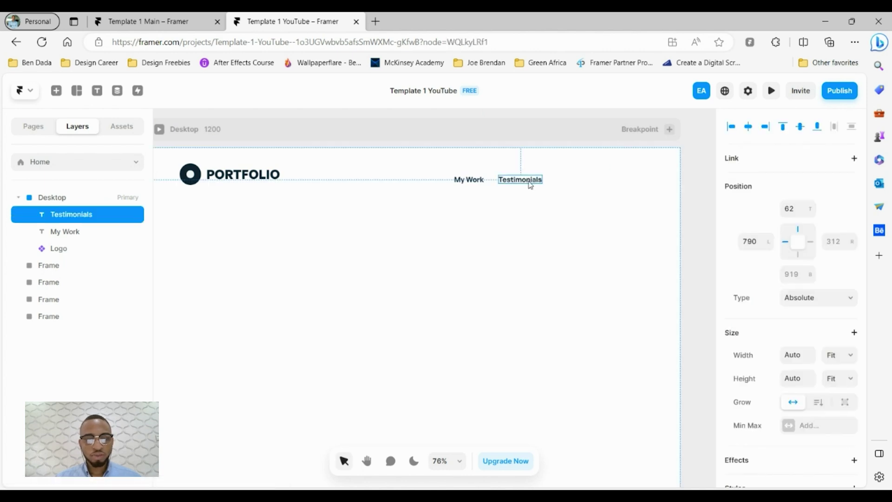
key(ctrl+d)
drag(530, 184, 584, 183)
double_click(584, 183)
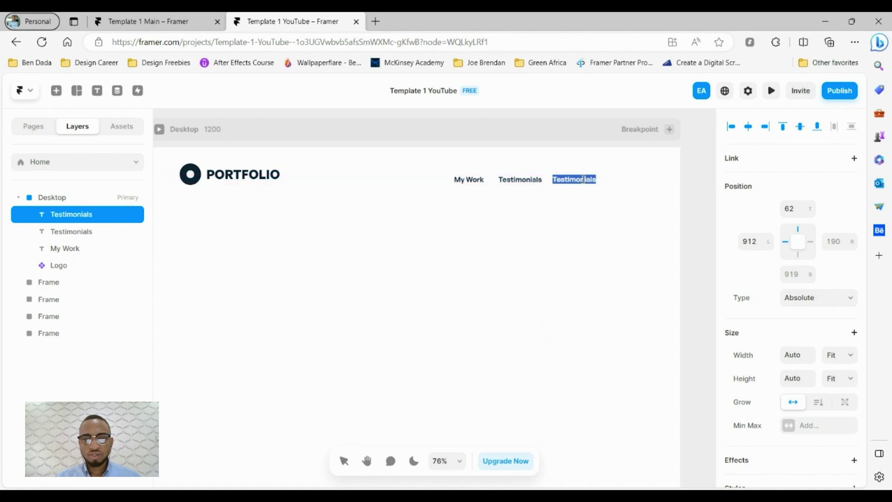
text(About)
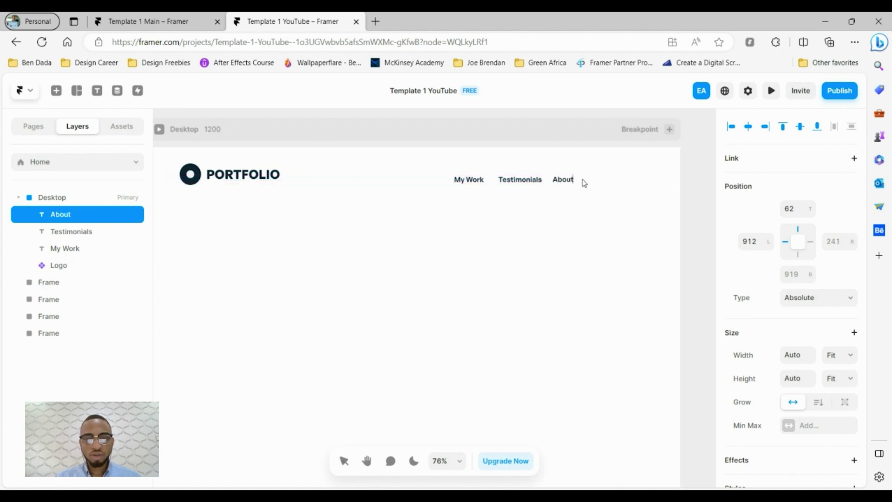
text( Me)
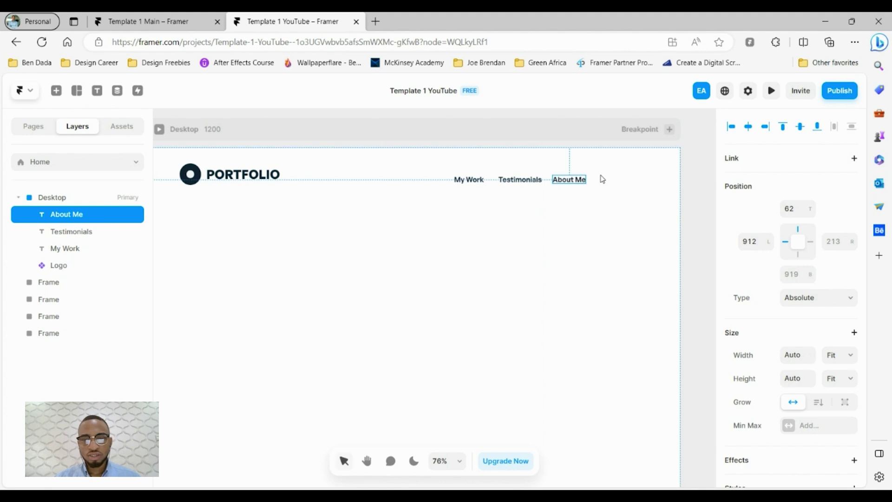
click(552, 211)
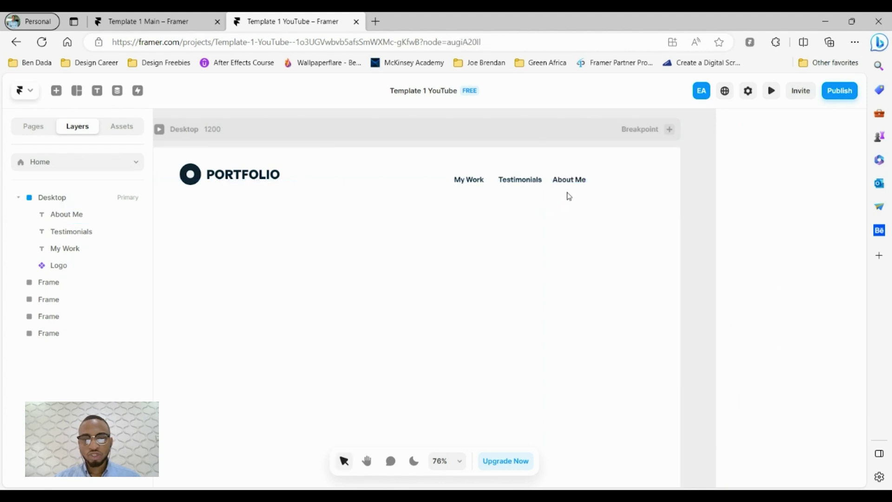
mouse_move(578, 185)
mouse_down()
mouse_move(590, 186)
mouse_move(581, 186)
mouse_up()
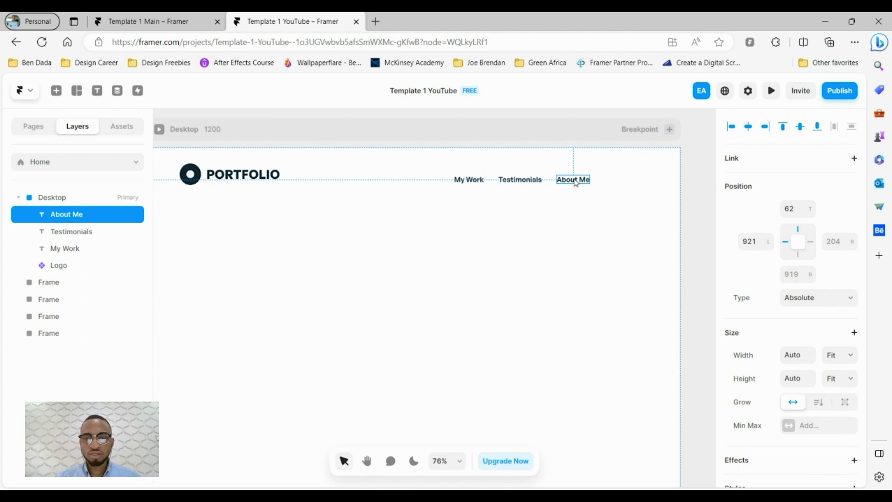
Copy About Me further right and retype it as 'Contact Me'
drag(575, 183, 630, 181)
double_click(630, 180)
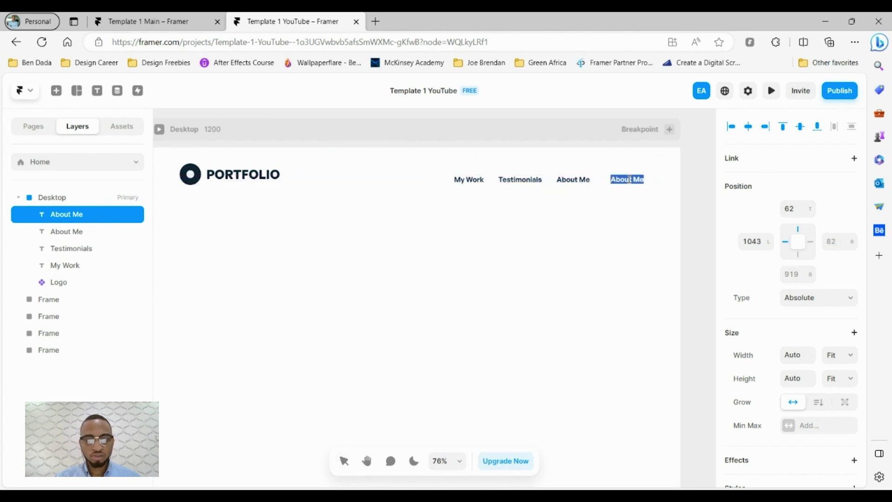
text(Contact Me)
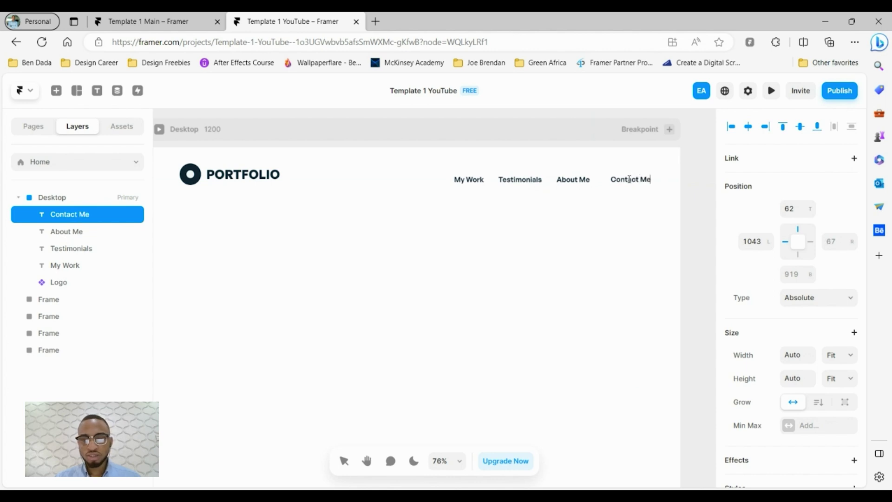
key(Escape)
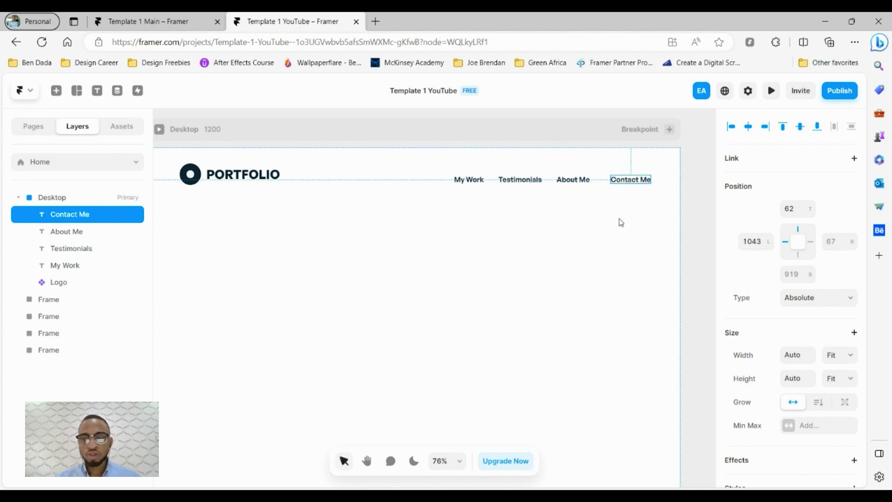
key(Escape)
Draw a 126 × 42 frame over the Contact Me text so the text nests inside it
click(639, 183)
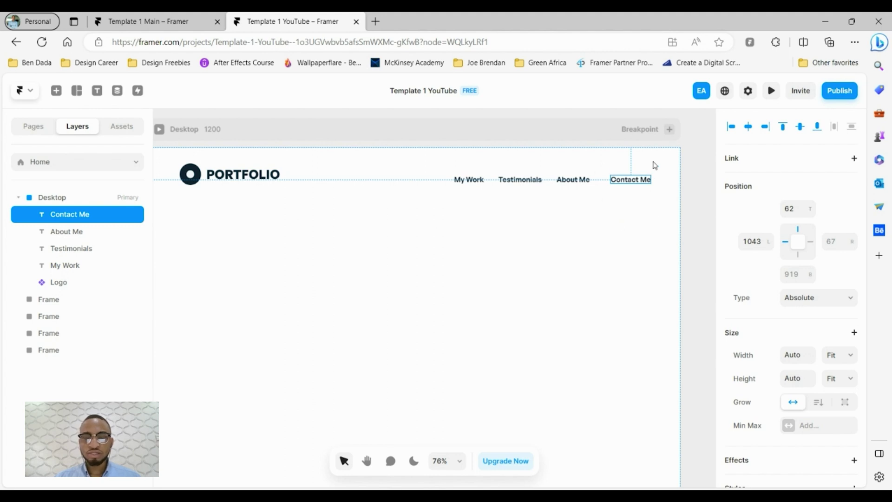
click(77, 93)
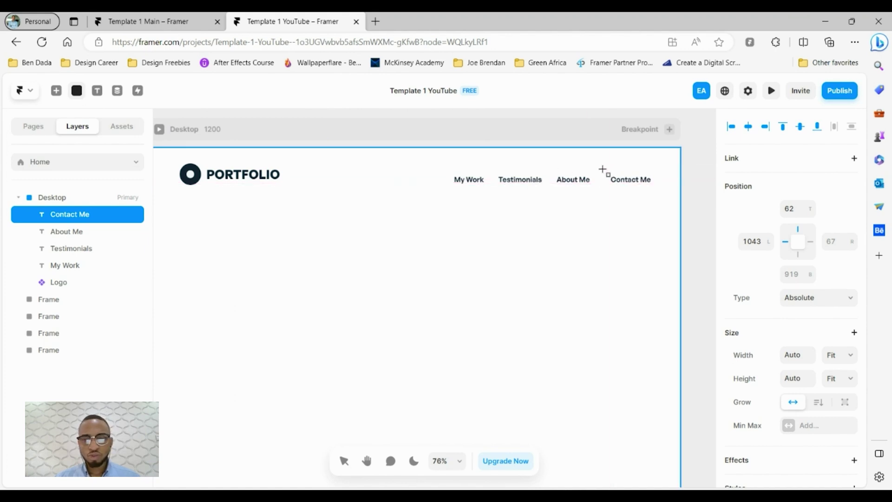
drag(602, 169, 657, 189)
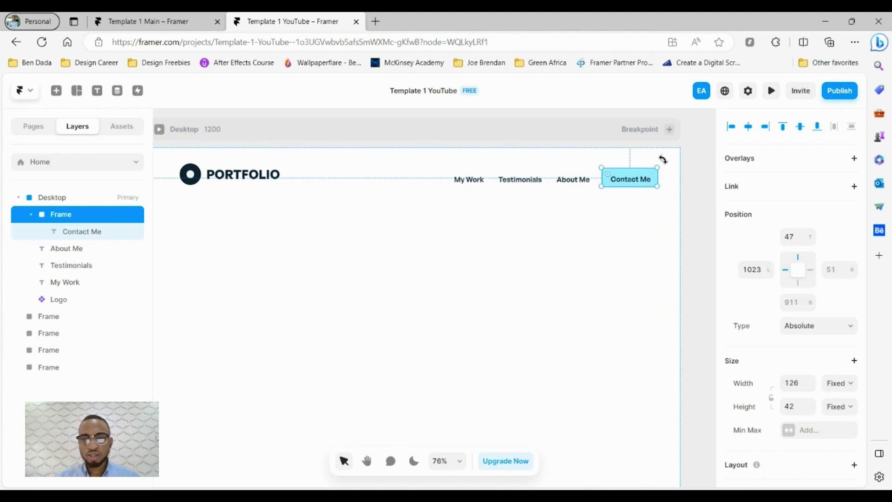
scroll(662, 159, up, 5)
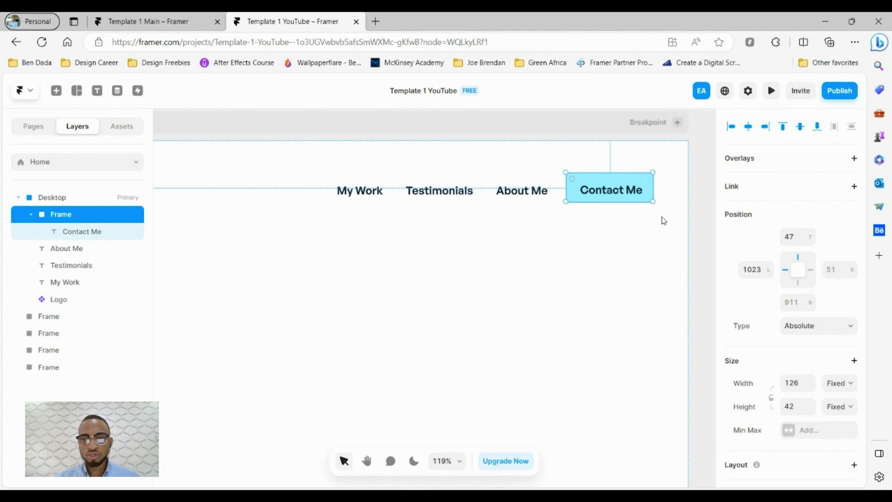
scroll(750, 420, down, 5)
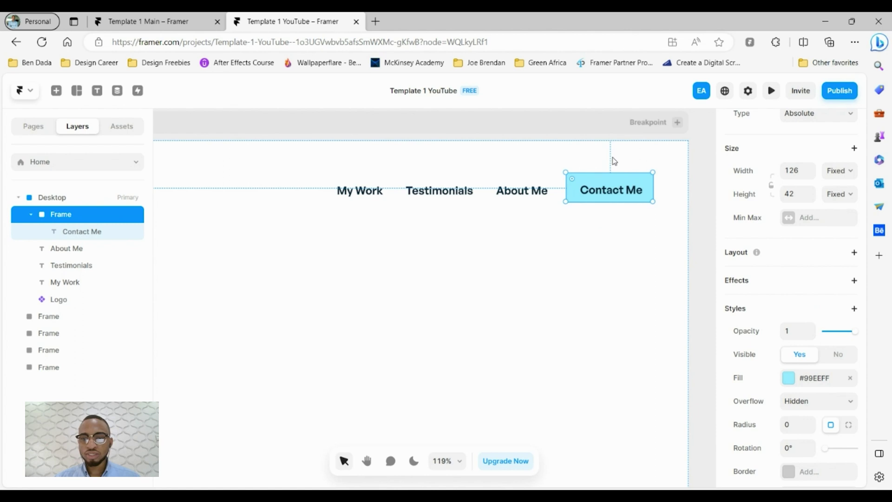
Give the button frame a stack layout and a Dark Blue fill
click(853, 253)
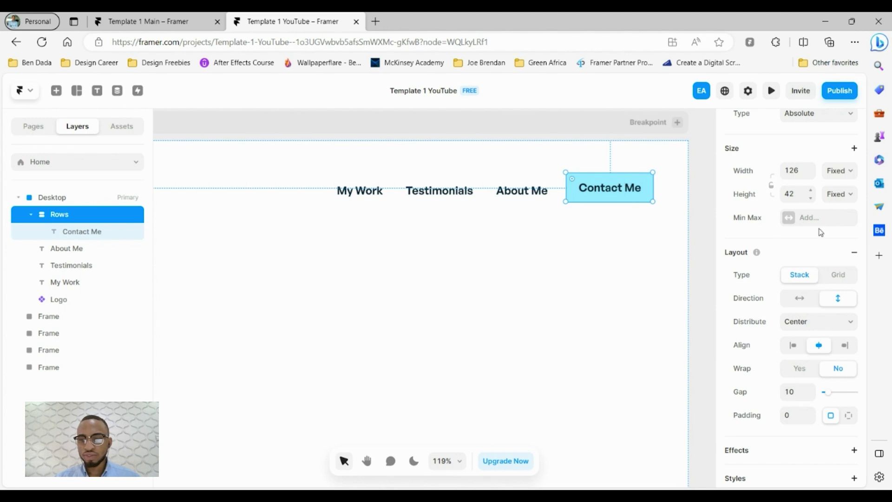
scroll(759, 417, down, 3)
scroll(759, 417, down, 2)
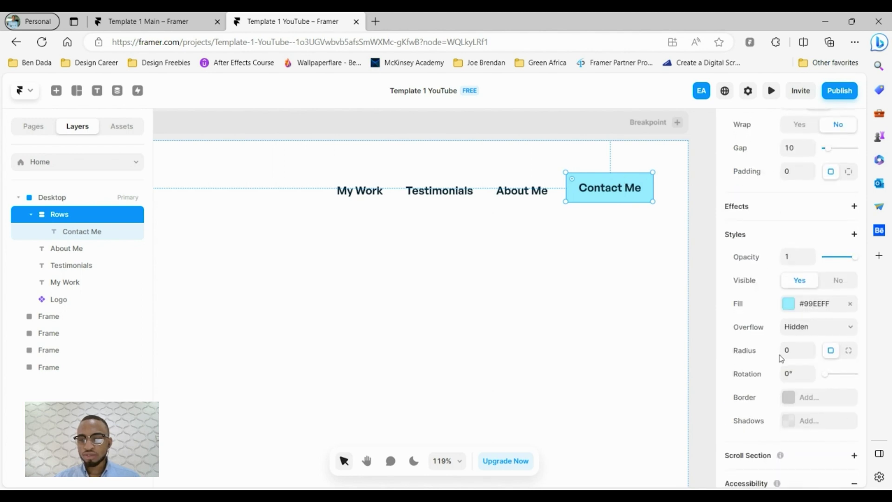
click(792, 304)
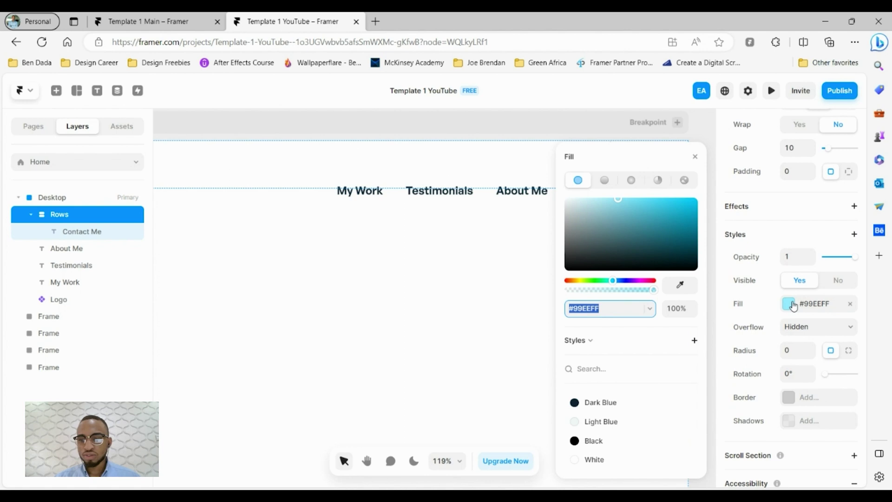
click(614, 405)
click(535, 296)
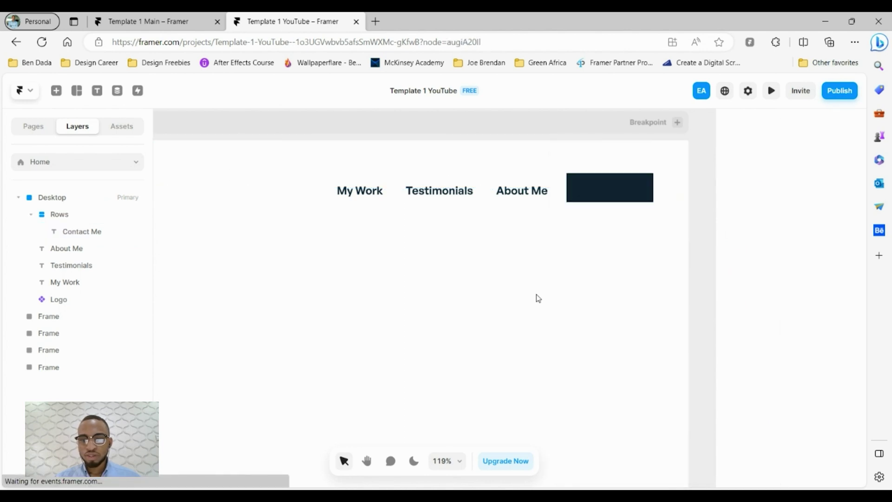
Colour the Contact Me text with the White style
click(617, 187)
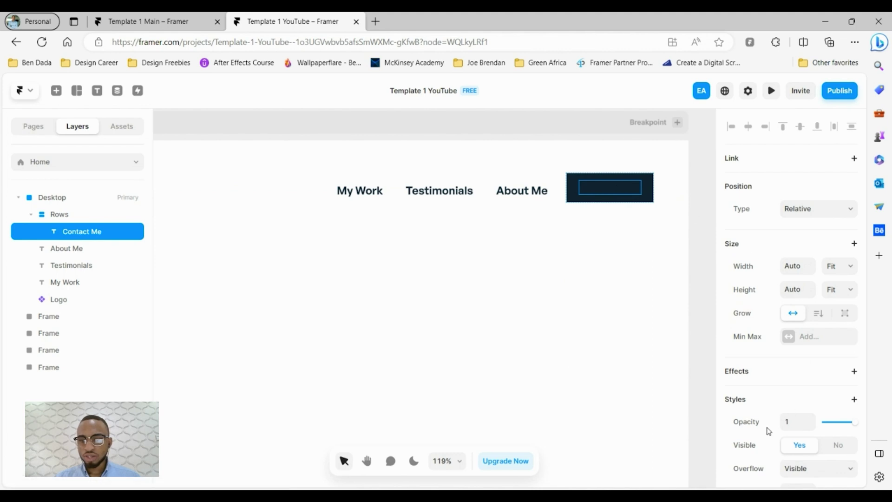
scroll(768, 428, down, 4)
scroll(768, 431, down, 2)
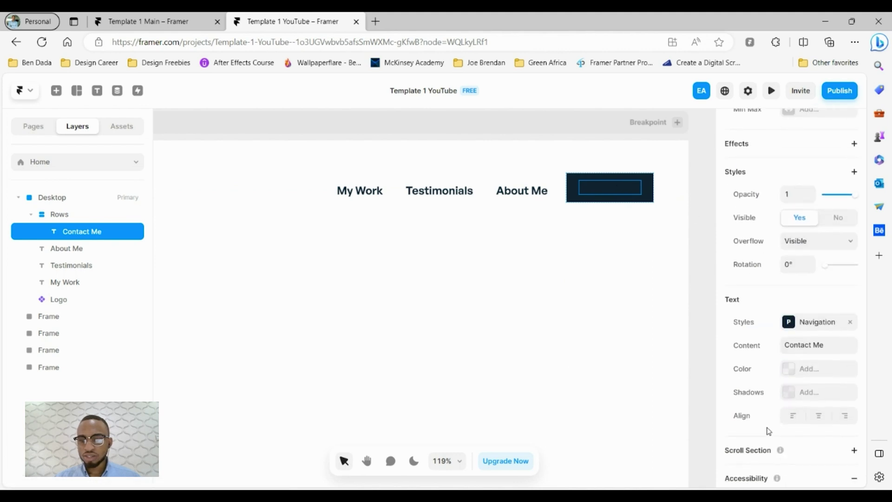
click(819, 372)
click(623, 461)
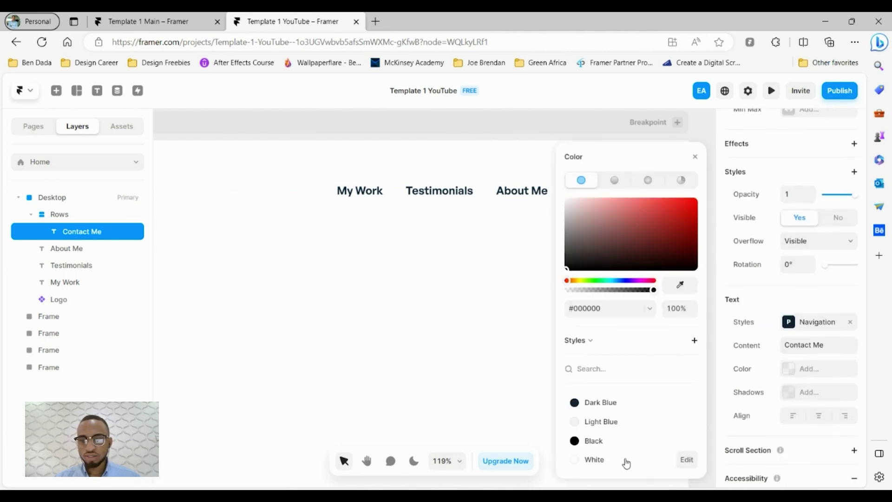
click(510, 314)
scroll(575, 235, down, 5)
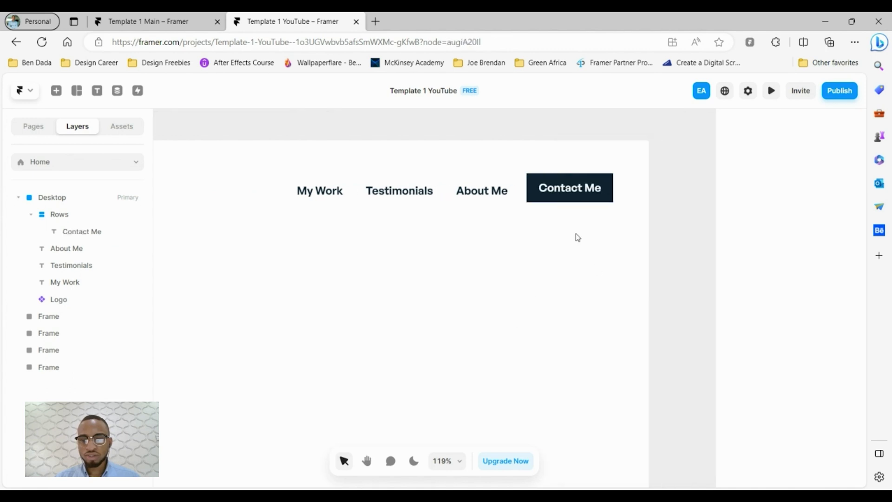
Set the button frame's corner radius to 40
click(617, 190)
scroll(721, 360, down, 10)
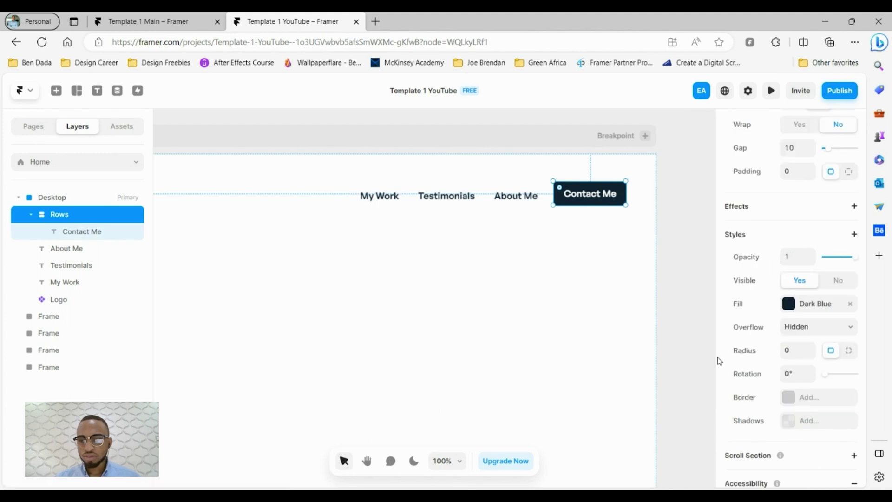
scroll(742, 434, down, 2)
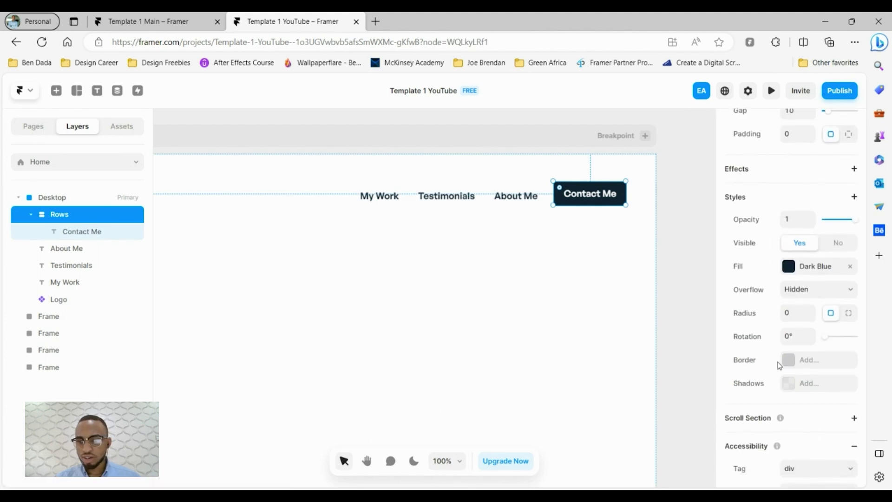
click(797, 310)
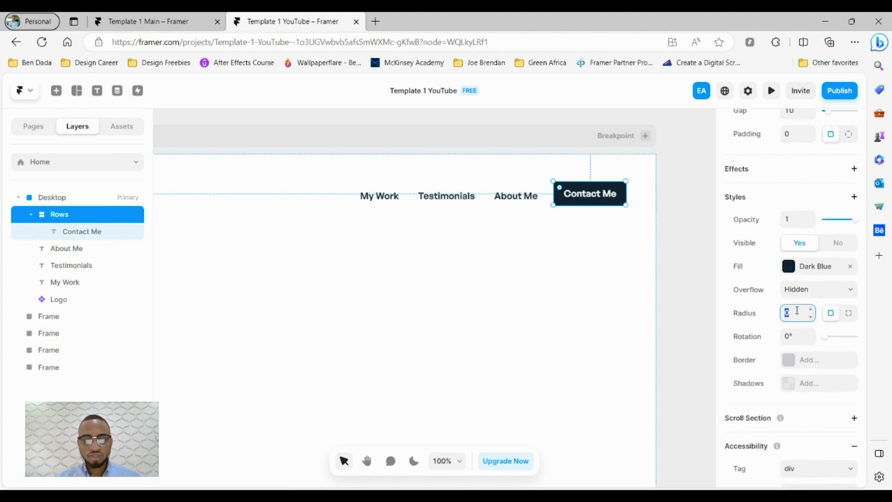
text(40)
key(Return)
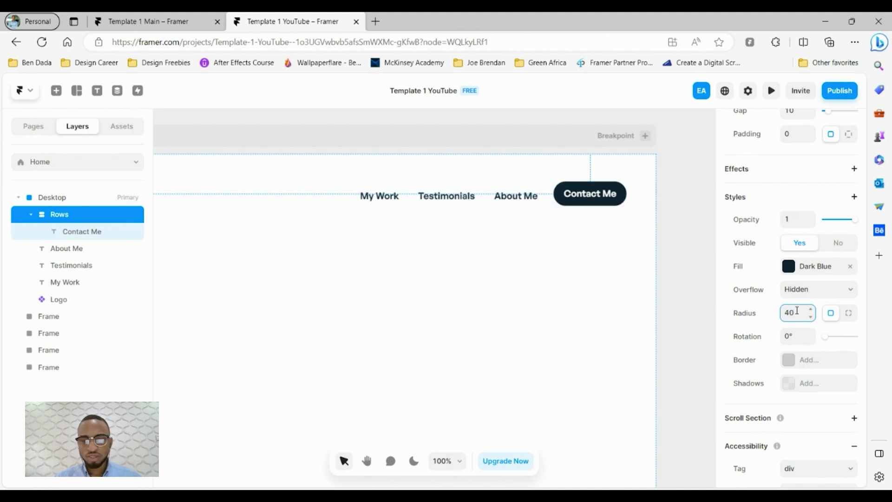
Select the PORTFOLIO logo, My Work, Testimonials, About Me and Contact Me together and open their context menu
click(502, 255)
scroll(504, 257, down, 4)
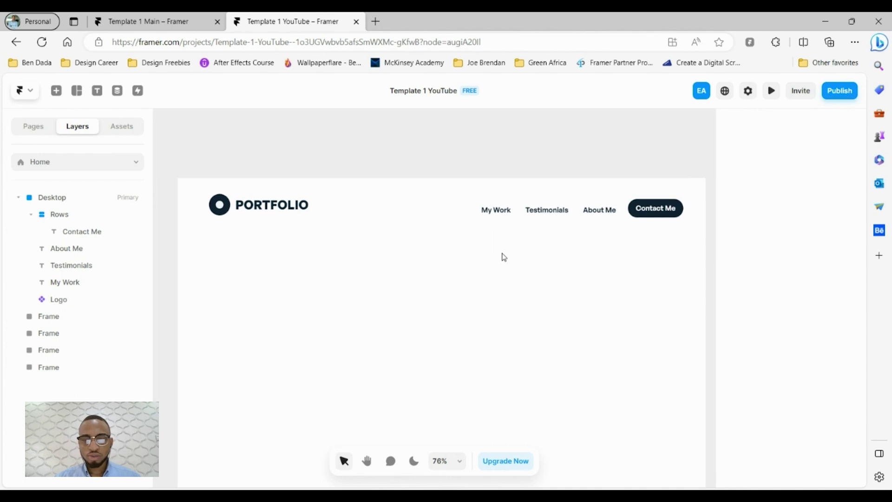
scroll(539, 237, down, 1)
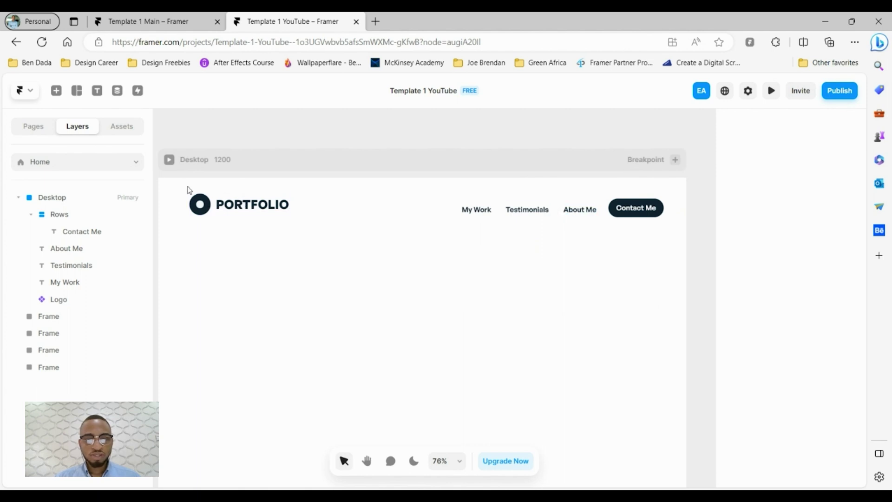
click(207, 204)
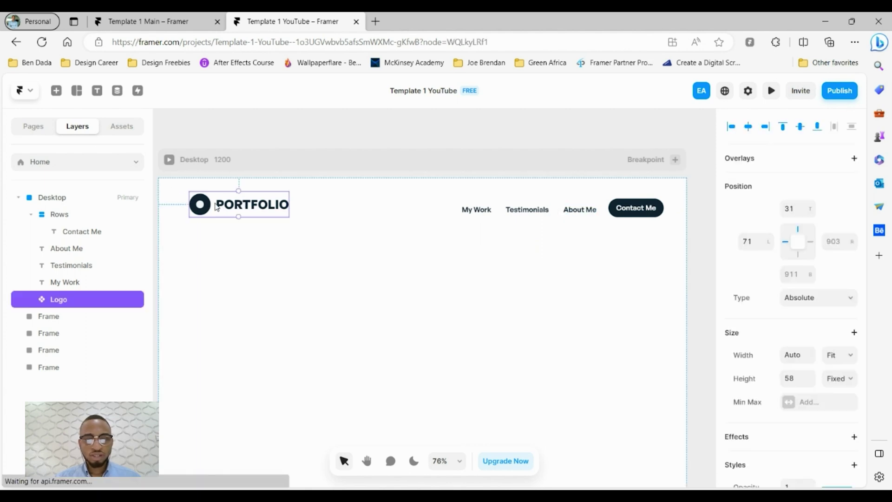
shift+click(480, 212)
shift+click(541, 211)
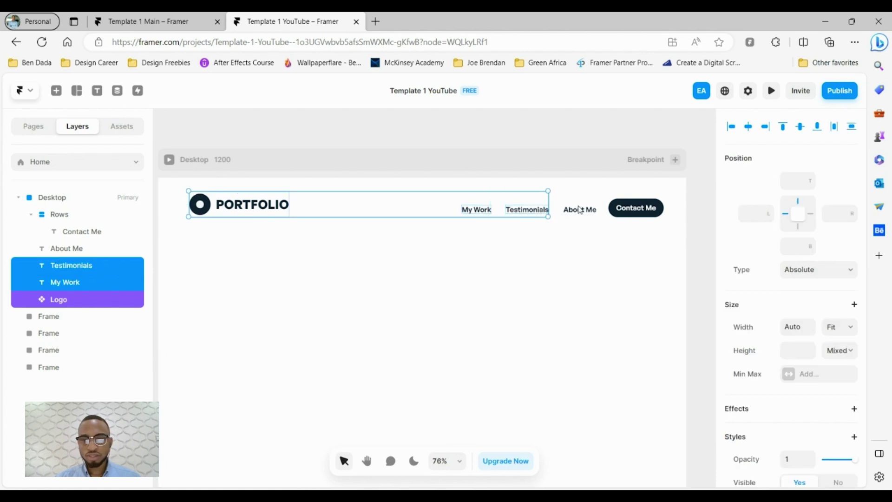
shift+click(587, 210)
shift+click(639, 207)
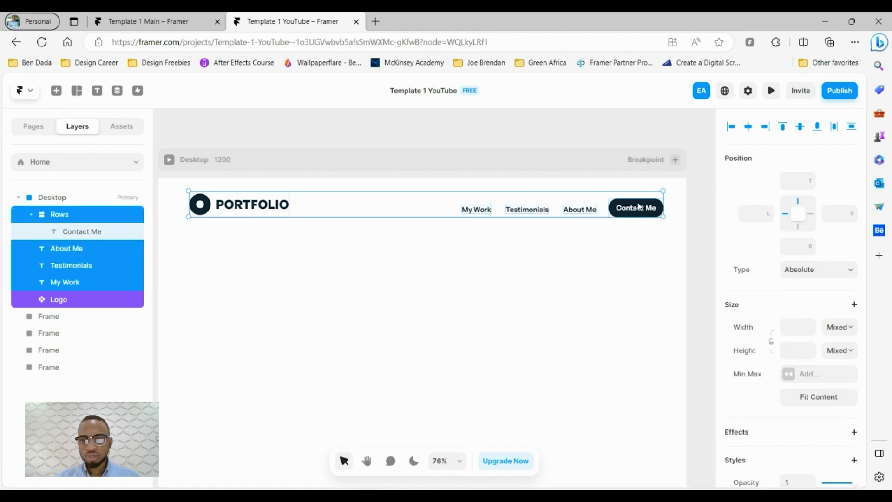
right_click(557, 199)
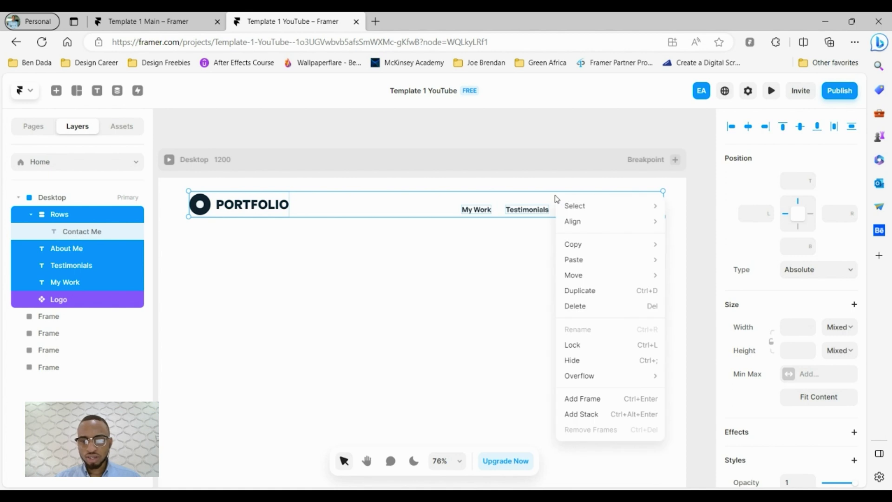
Wrap the header items in a frame with a Space Between horizontal stack, then view Template 1 Main
click(634, 401)
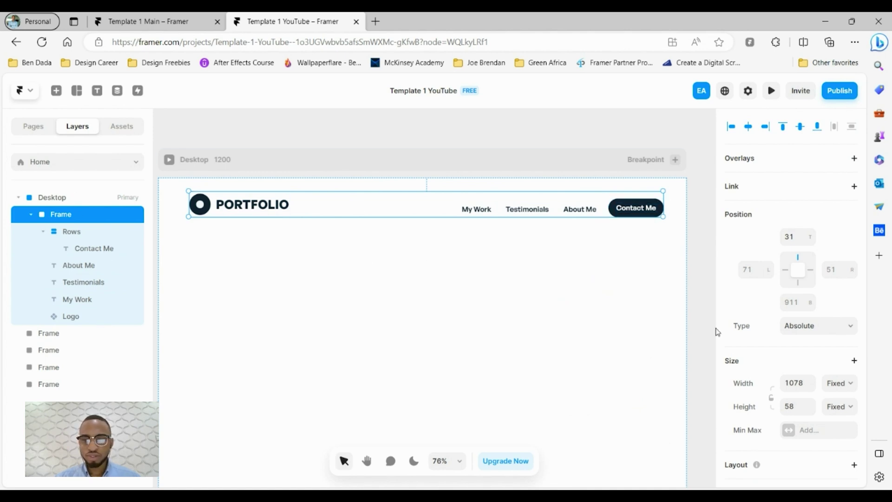
scroll(731, 421, down, 4)
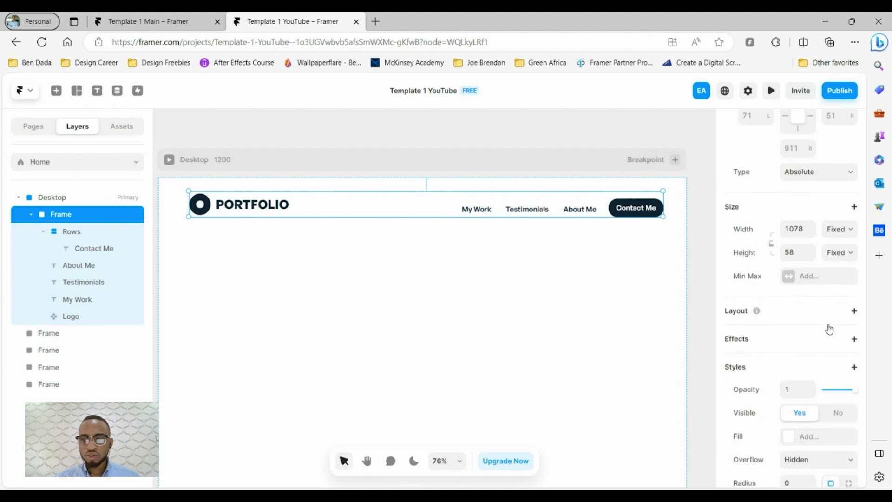
click(854, 311)
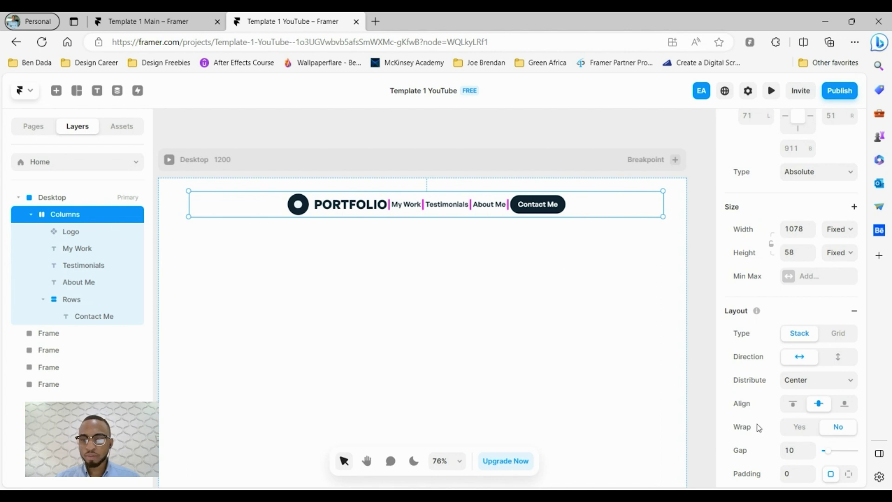
scroll(743, 423, down, 3)
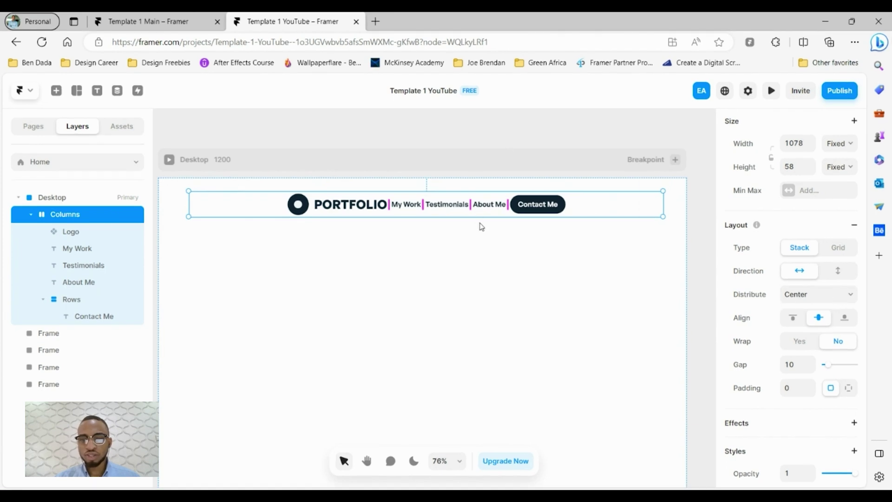
click(832, 299)
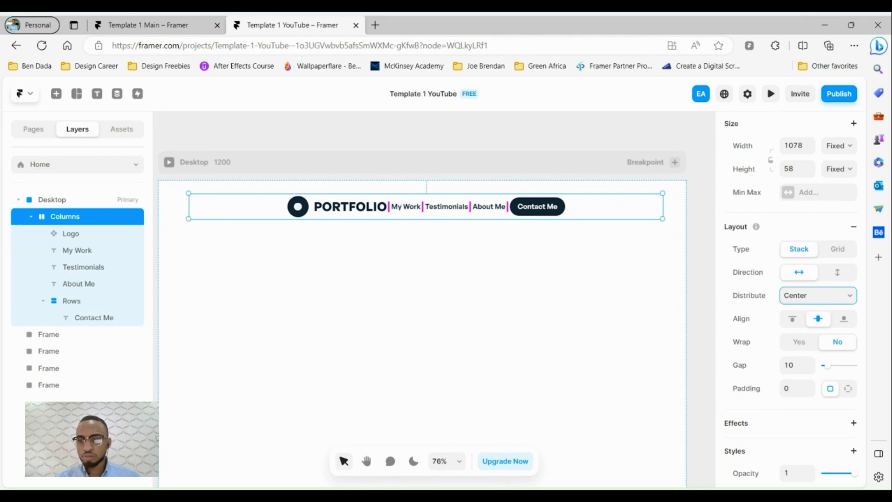
click(834, 342)
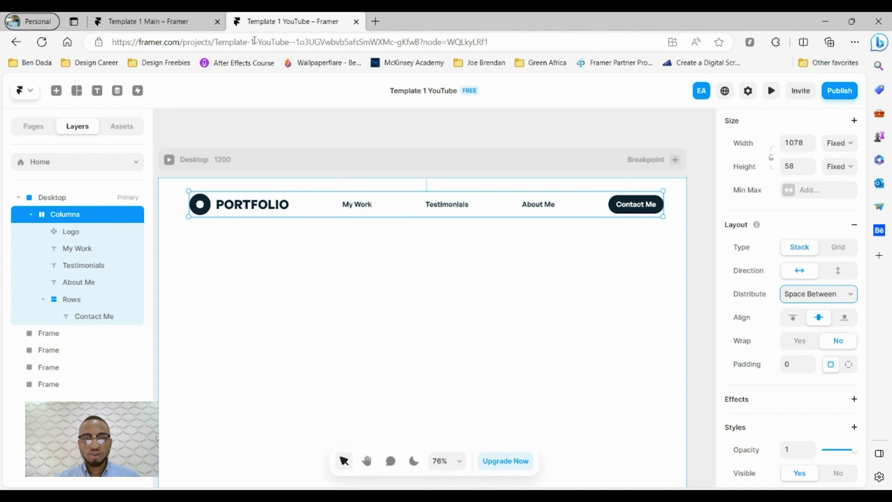
click(172, 20)
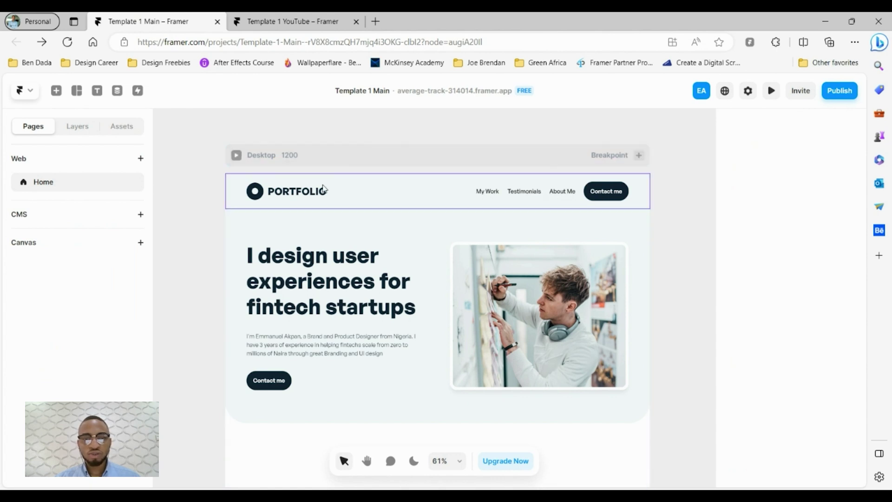
Back in Template 1 YouTube, select My Work, Testimonials, About Me and Contact Me, then open their context menu
click(304, 19)
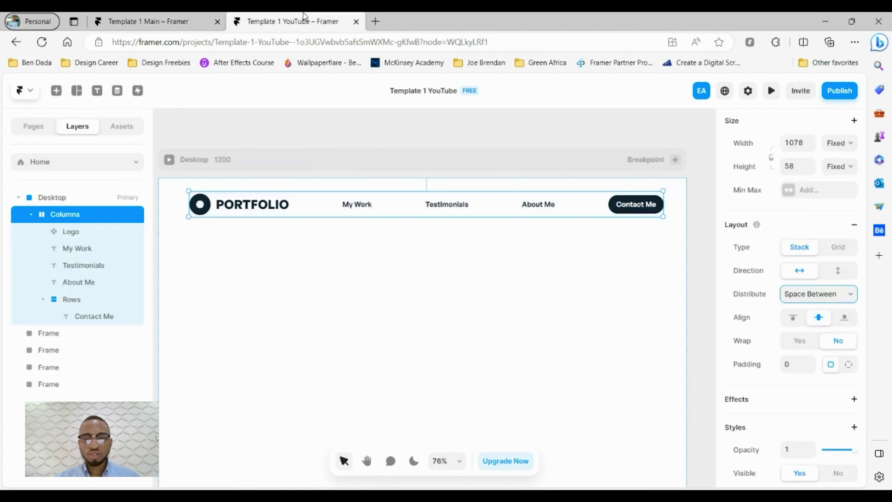
click(358, 206)
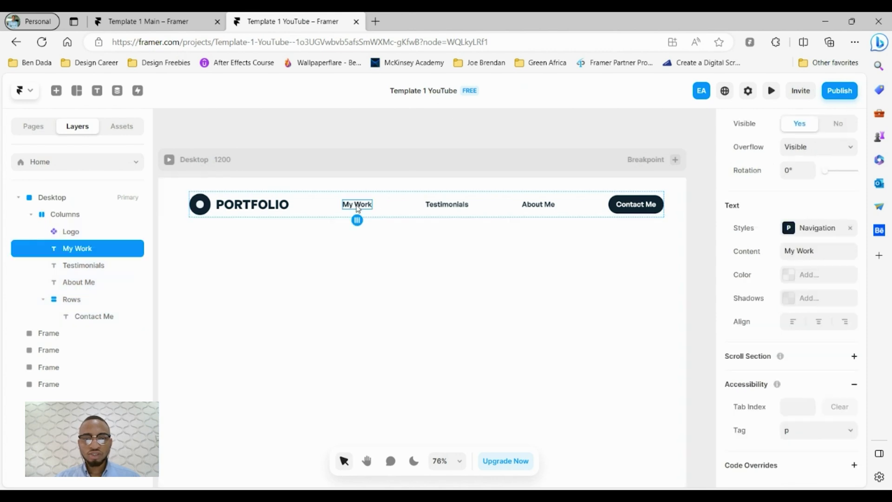
shift+click(459, 205)
shift+click(534, 206)
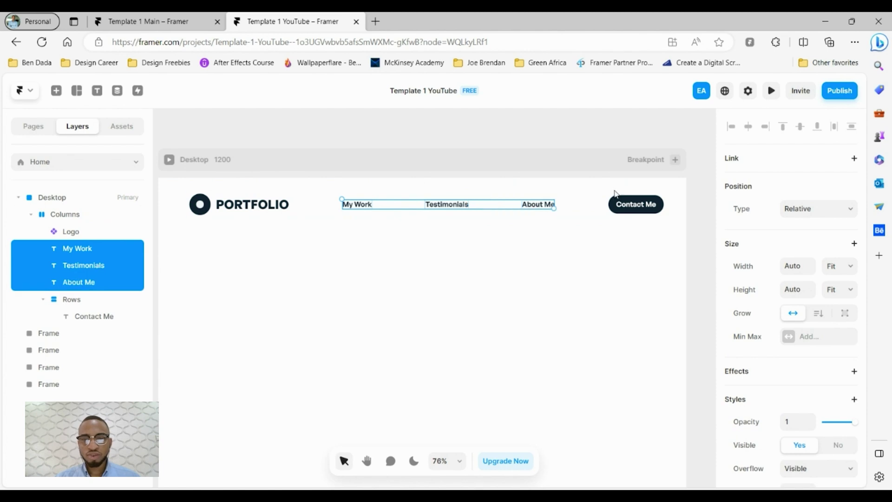
shift+click(644, 203)
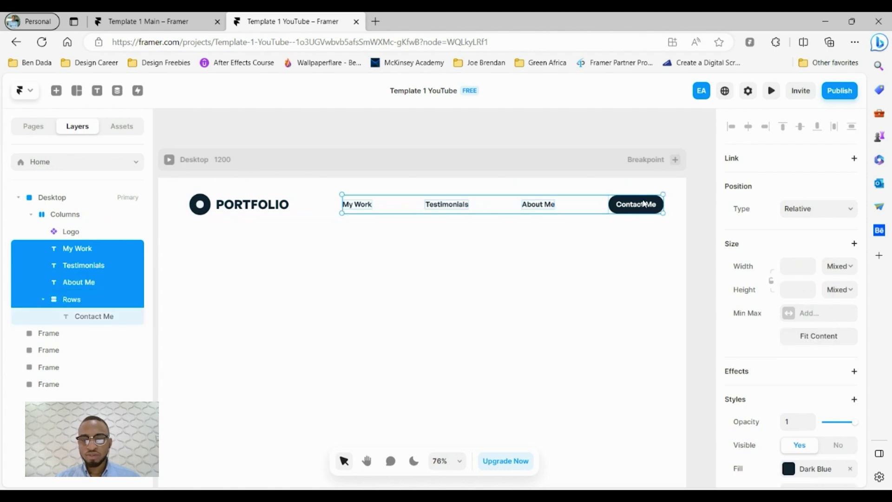
right_click(644, 203)
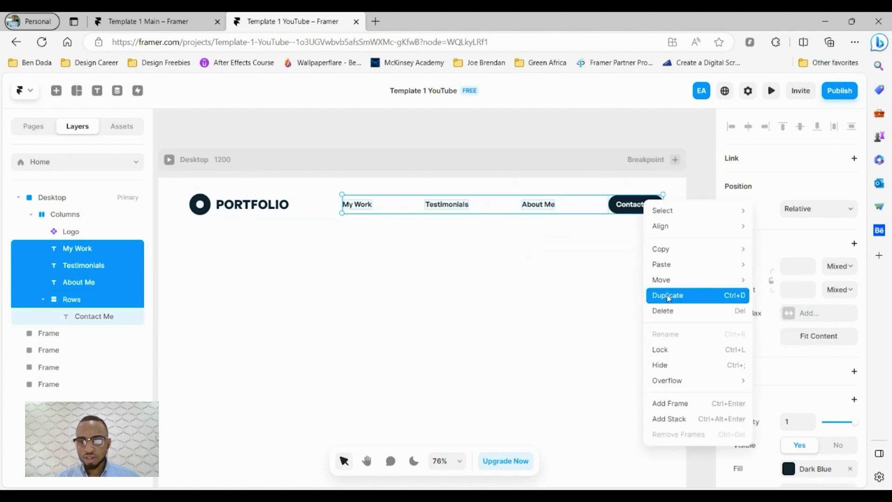
Wrap the selected nav links and Contact Me button in a new frame named Links
click(671, 403)
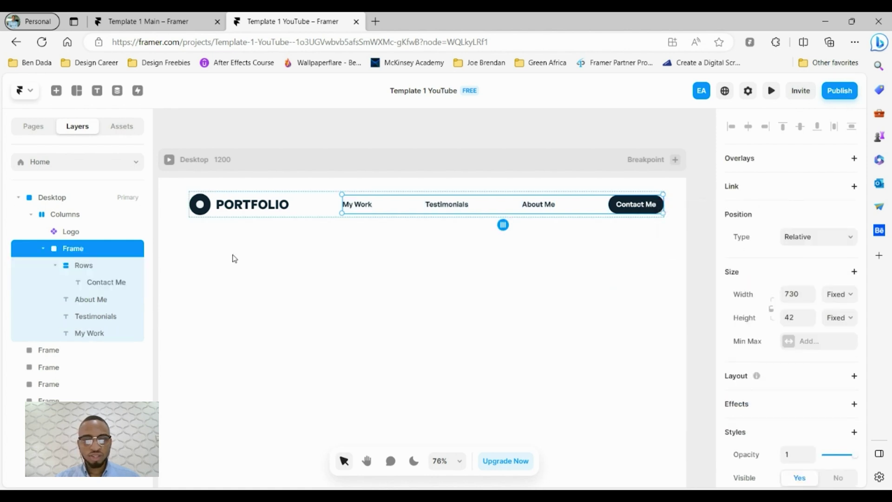
click(318, 210)
click(401, 206)
double_click(74, 249)
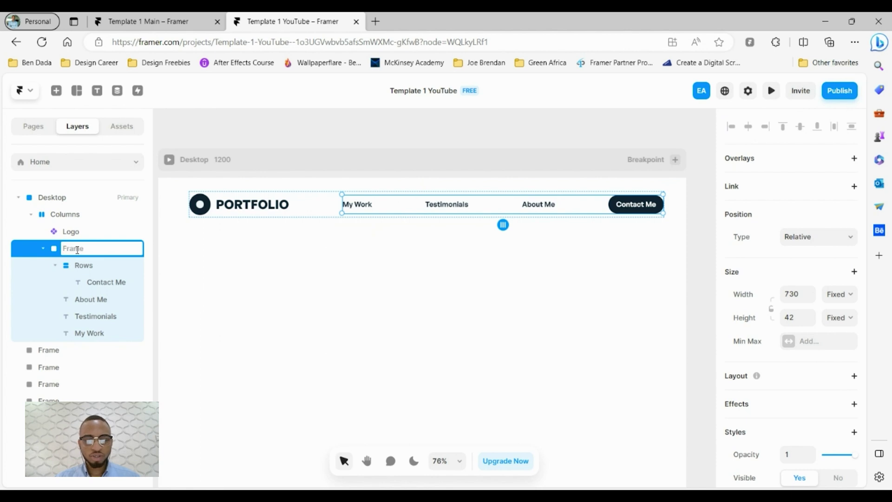
text(Links)
key(Return)
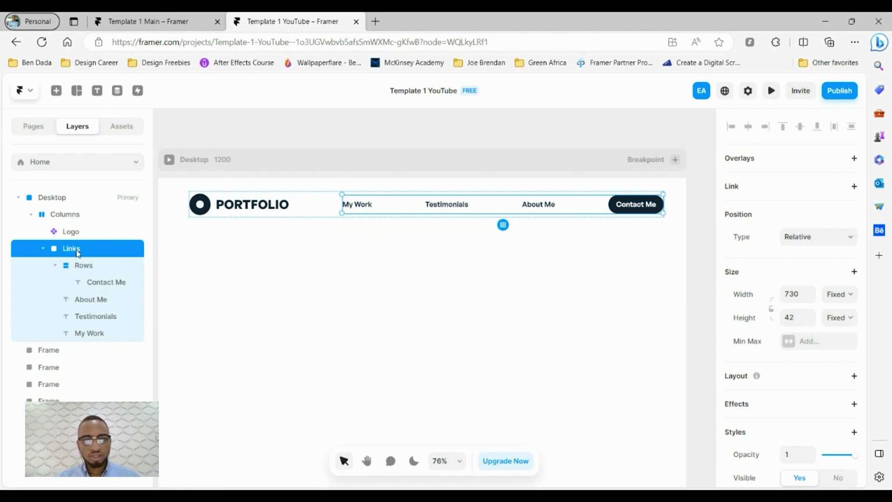
Give Links a horizontal stack with Start distribution, Fit width and a 24 gap
scroll(832, 420, down, 2)
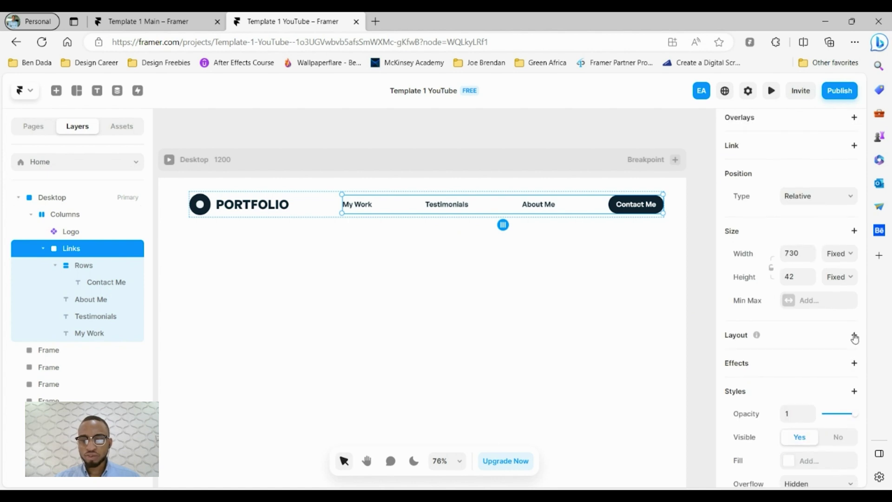
click(854, 336)
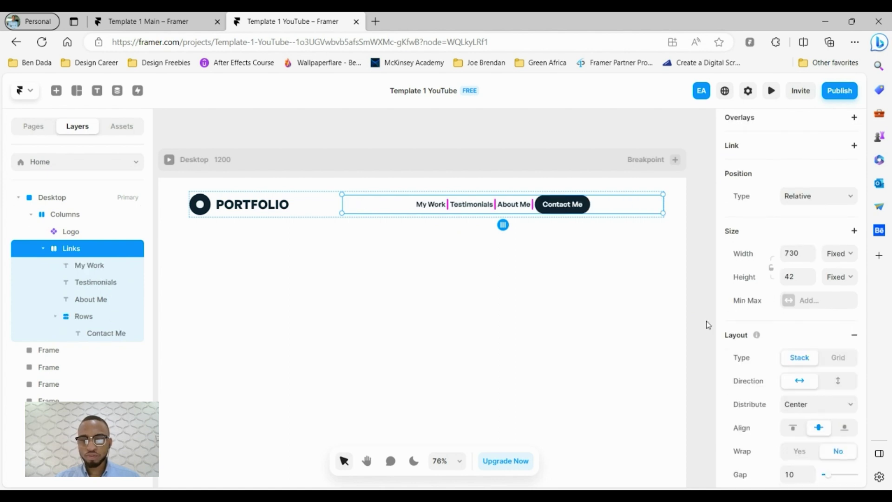
scroll(739, 394, down, 3)
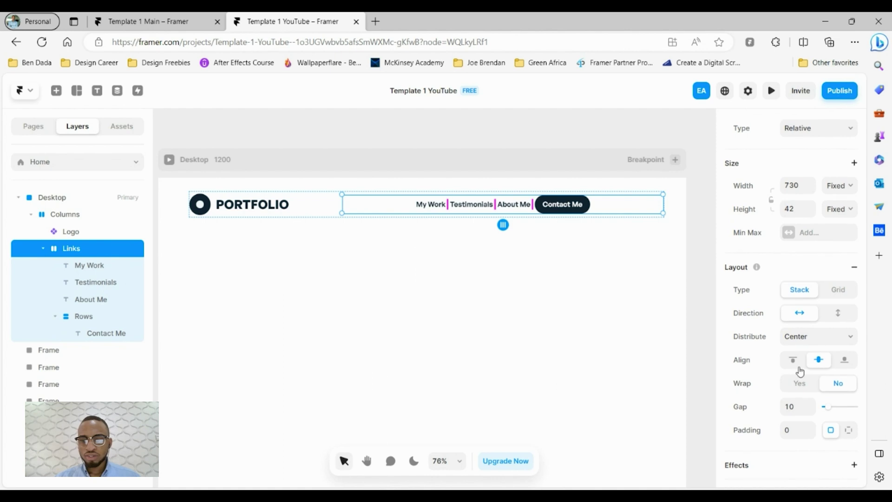
click(849, 341)
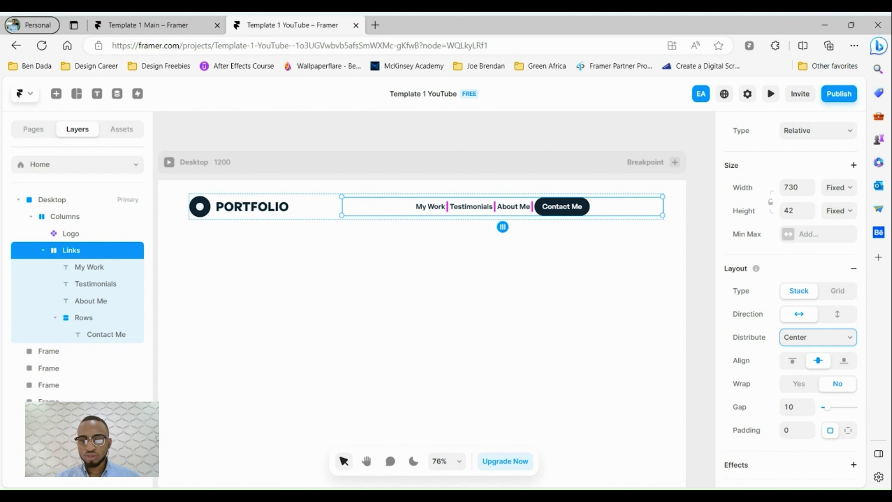
click(834, 358)
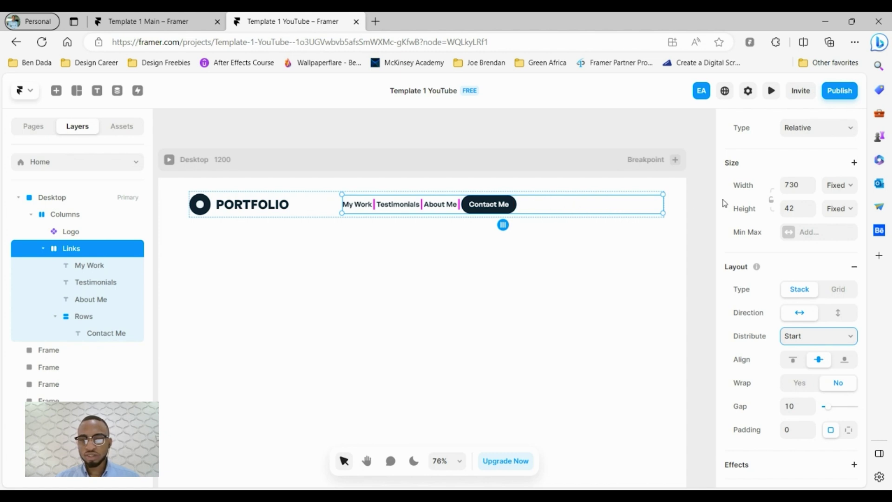
scroll(742, 223, up, 1)
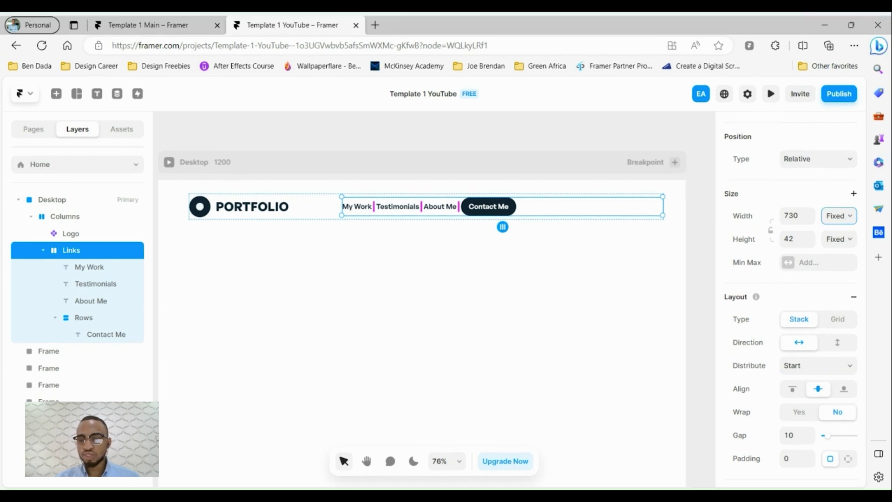
click(853, 263)
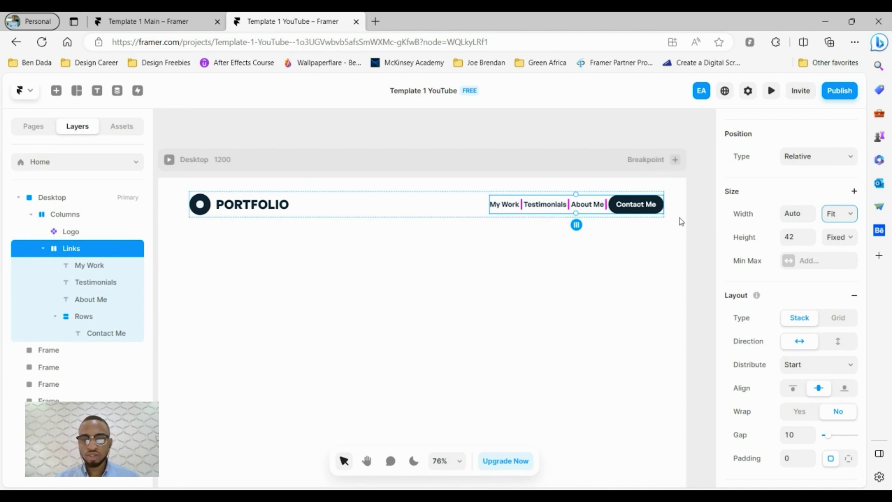
scroll(727, 411, down, 1)
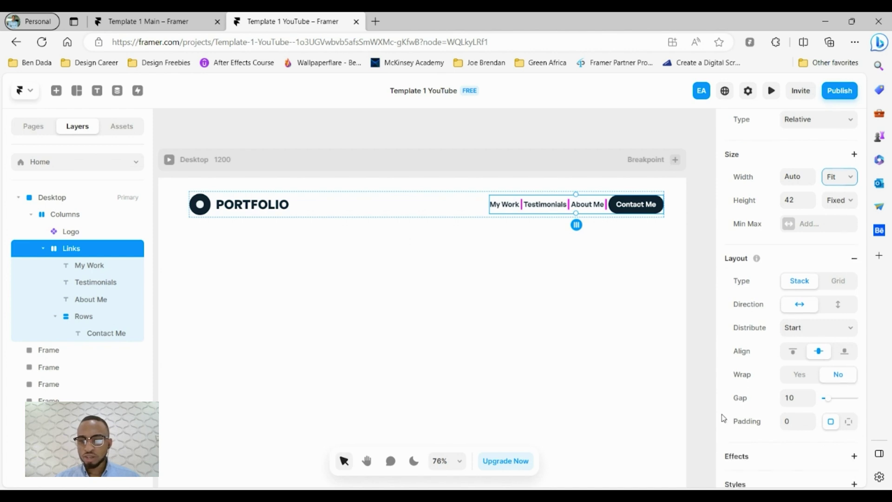
click(795, 394)
text(24)
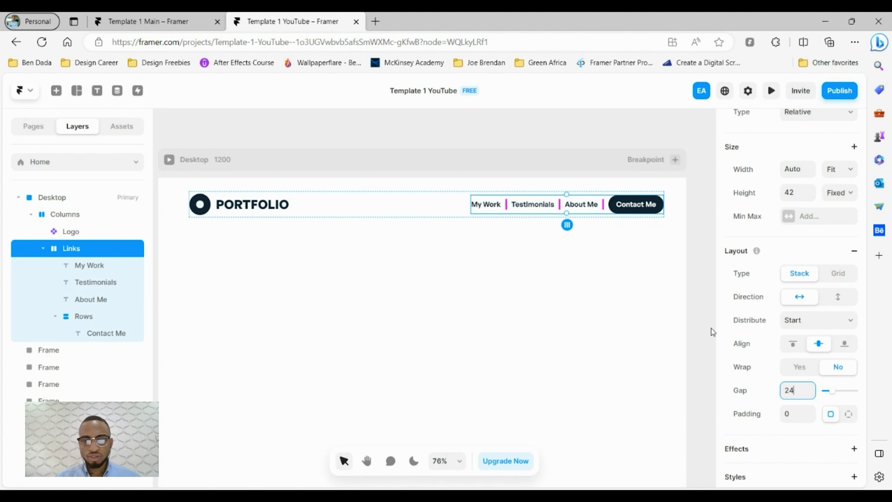
click(550, 275)
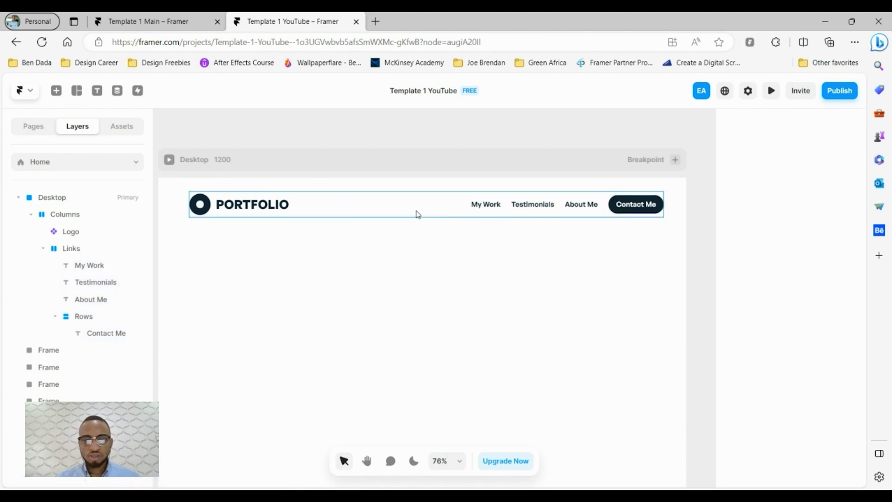
Add a vertical stack layout with a 10 gap to the Desktop frame, pulling the header to the top
scroll(401, 285, left, 1)
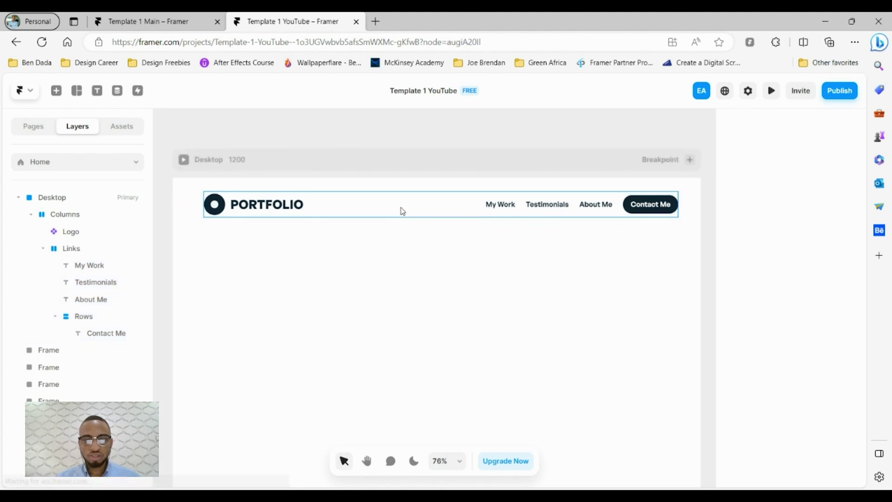
click(400, 209)
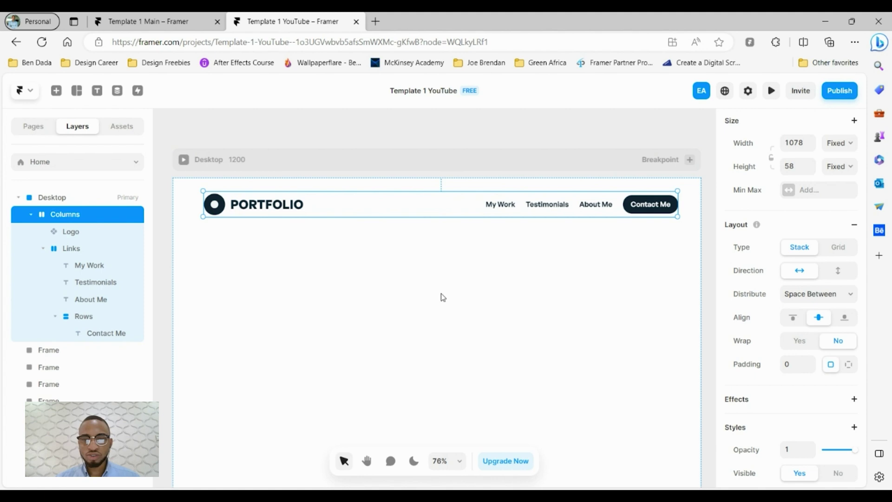
scroll(443, 297, up, 2)
scroll(443, 297, down, 4)
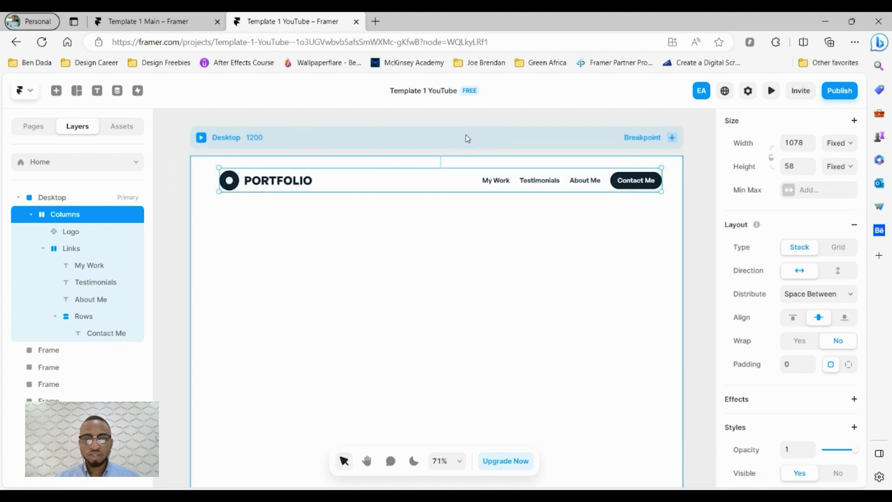
click(479, 140)
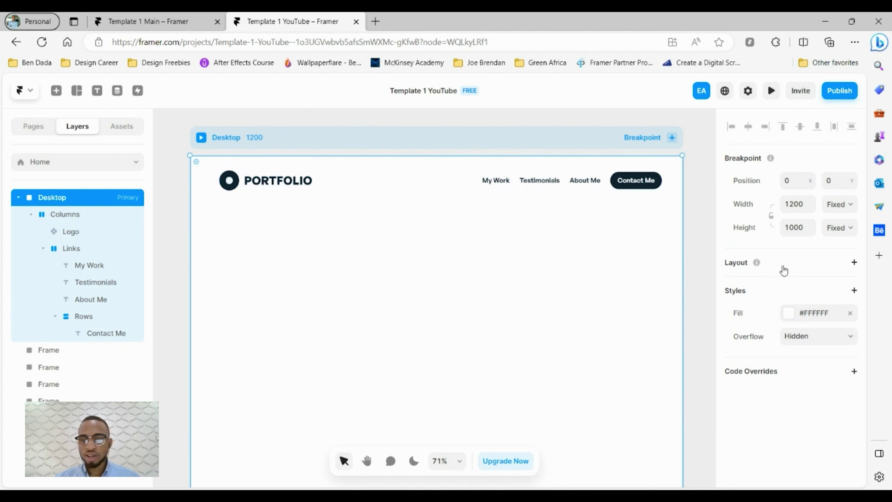
click(853, 264)
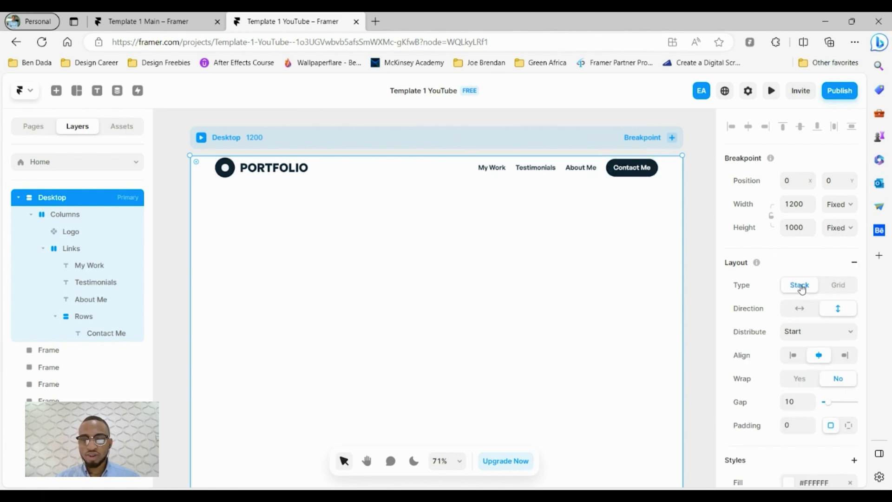
click(372, 174)
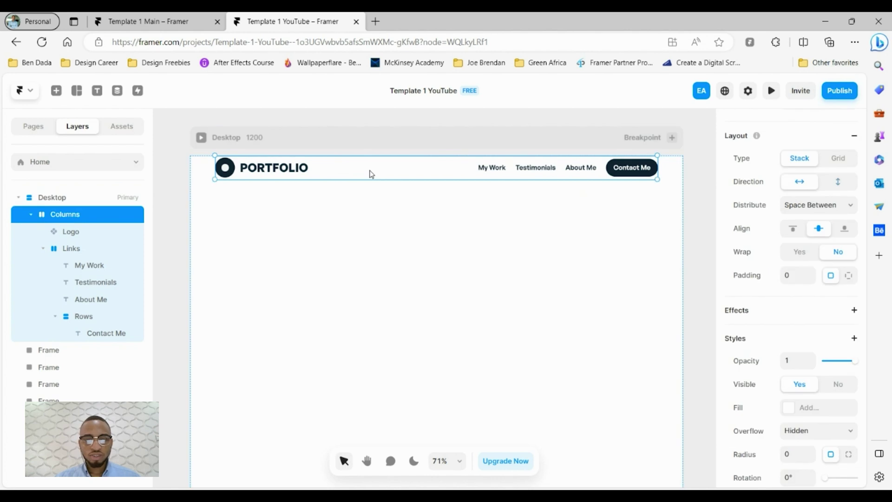
Rename the Columns header stack to 'Navigation Bar', set its width to Fill and height to 100
double_click(71, 214)
text(Na)
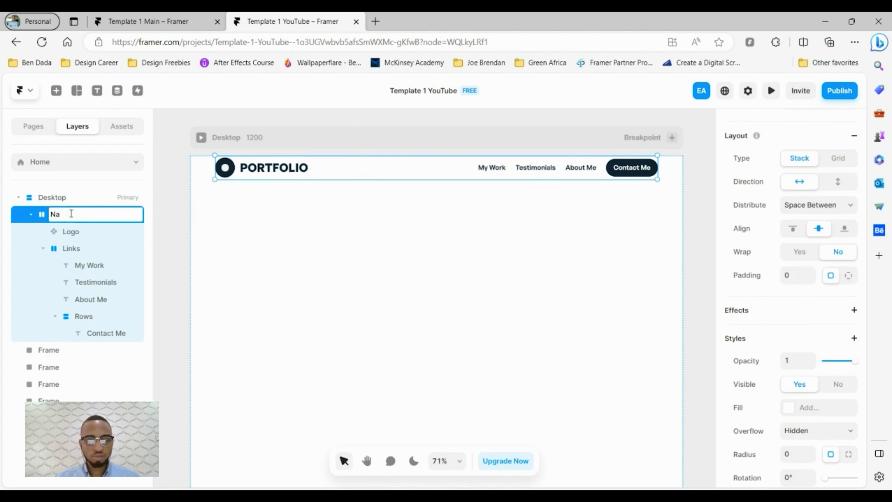
text(vigation Bar)
key(Return)
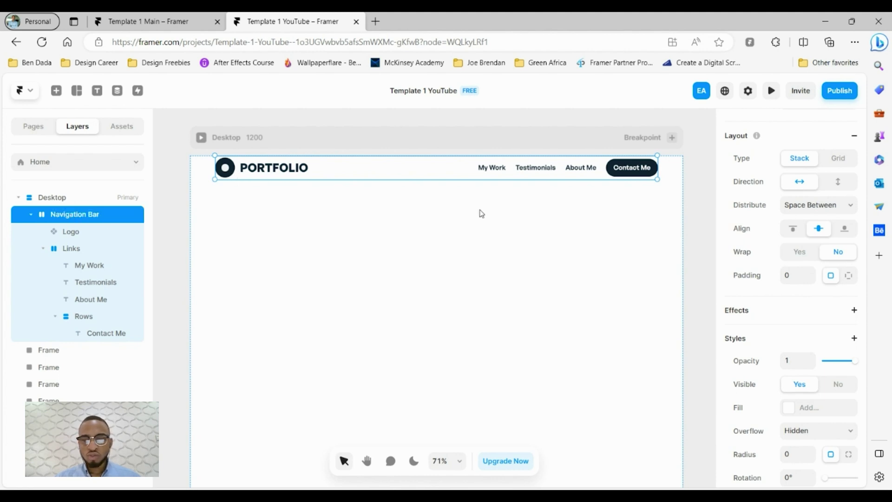
scroll(750, 234, up, 3)
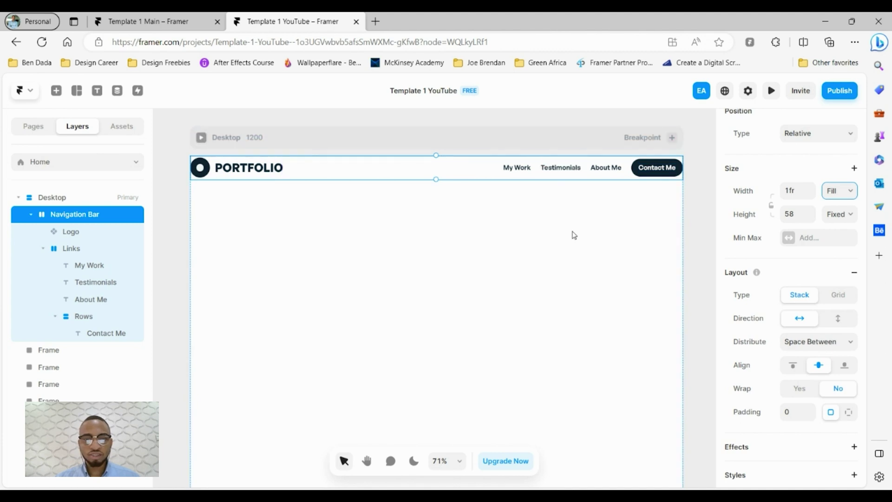
scroll(448, 210, down, 1)
scroll(447, 210, up, 1)
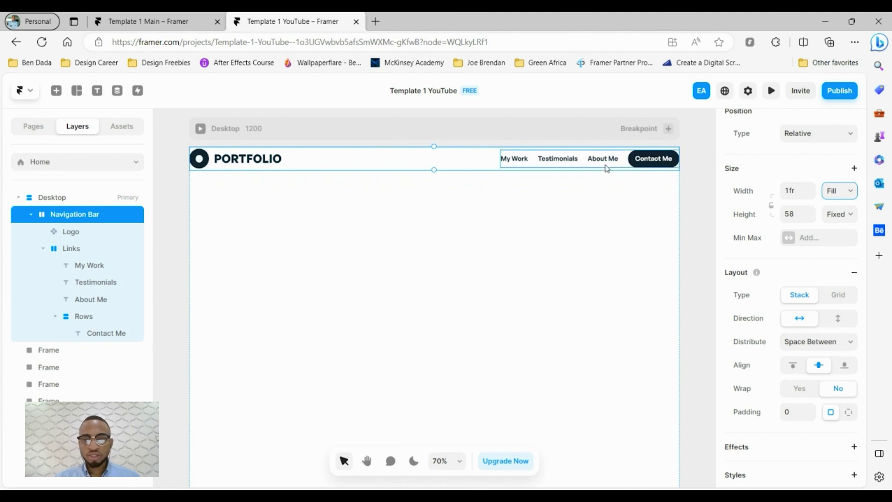
click(797, 215)
text(1)
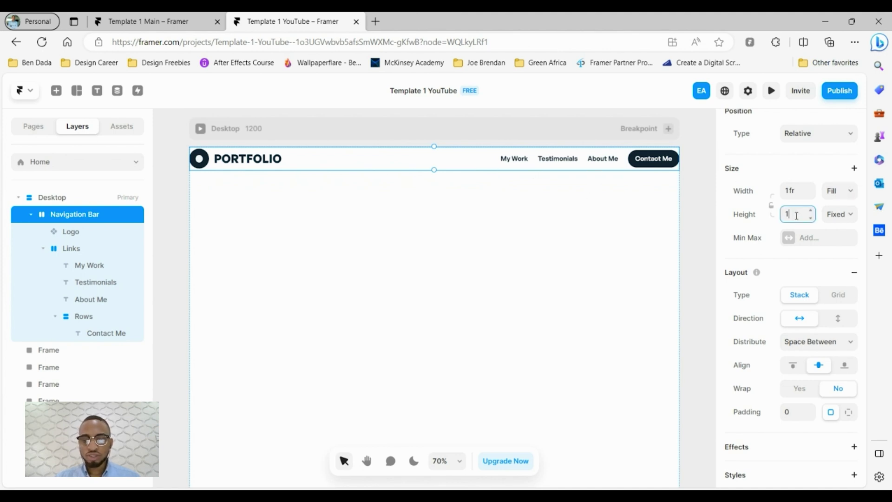
text(00)
key(Return)
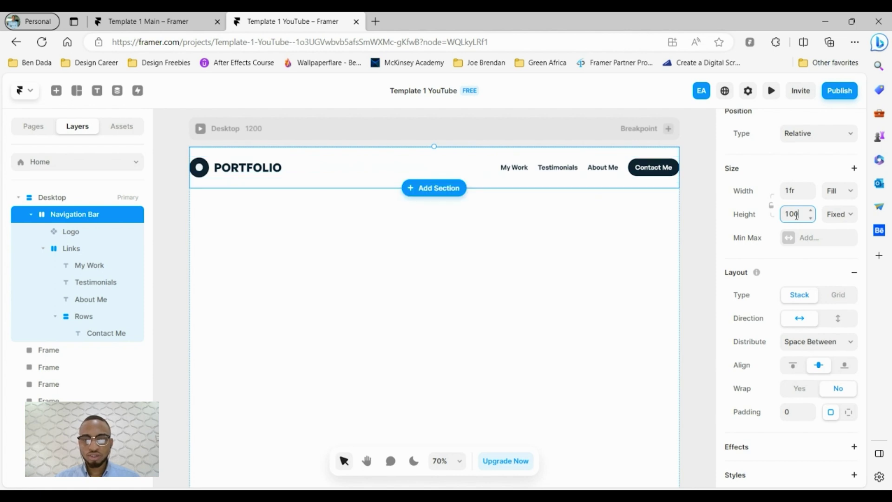
Switch the Navigation Bar to per-side padding and set both right and left padding to 60
click(568, 209)
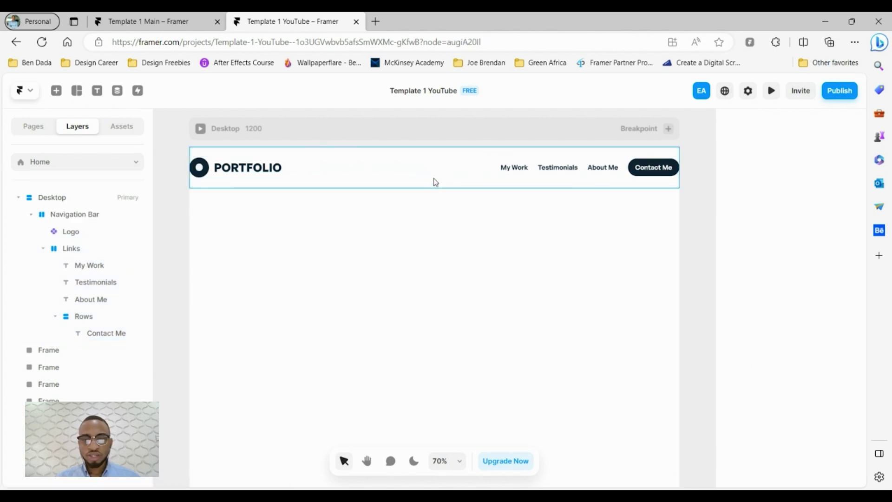
click(426, 172)
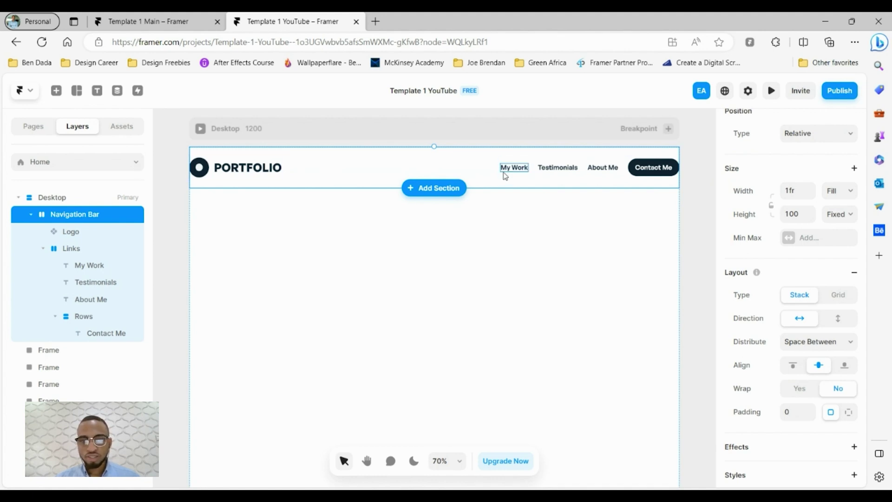
scroll(767, 325, down, 3)
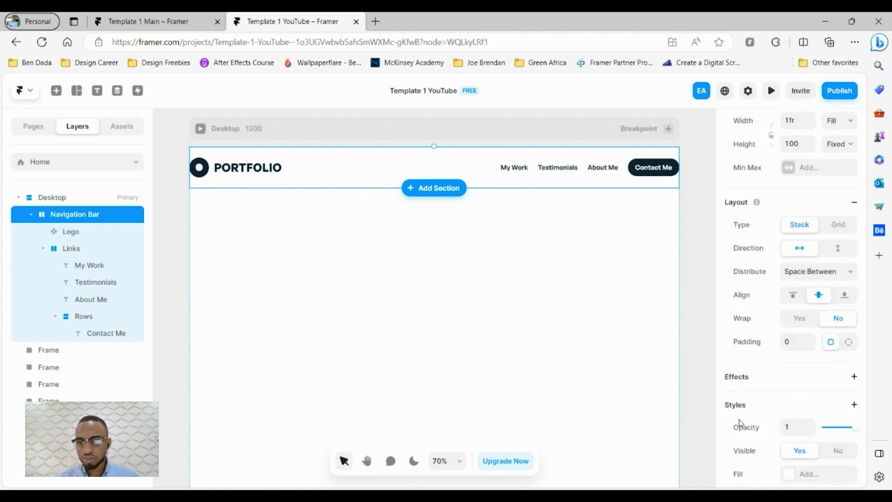
scroll(740, 423, down, 2)
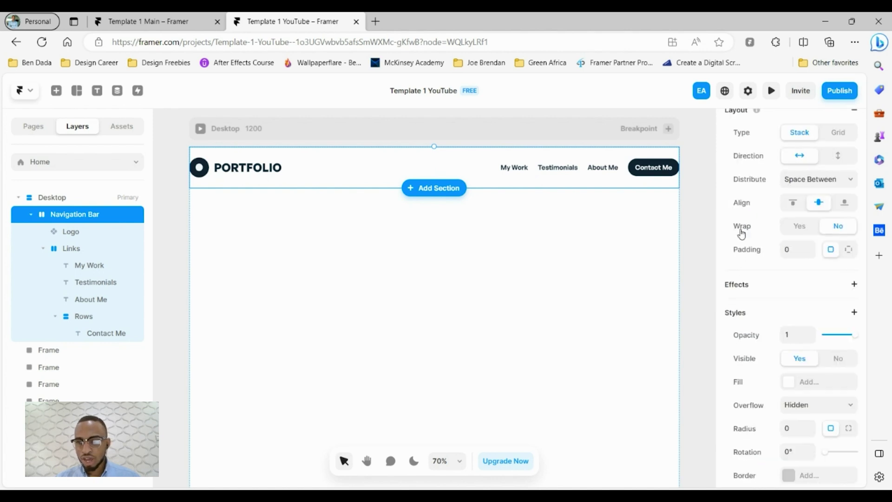
click(848, 251)
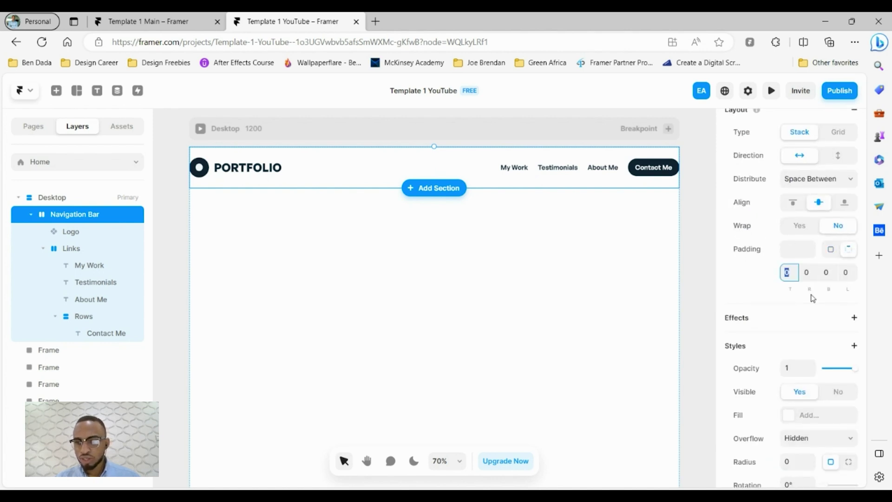
key(Tab)
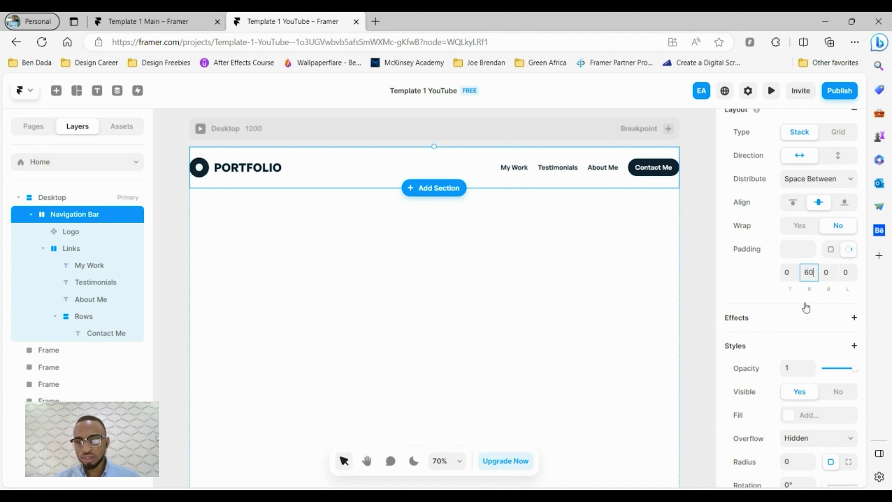
text(60)
key(Tab)
key(Tab)
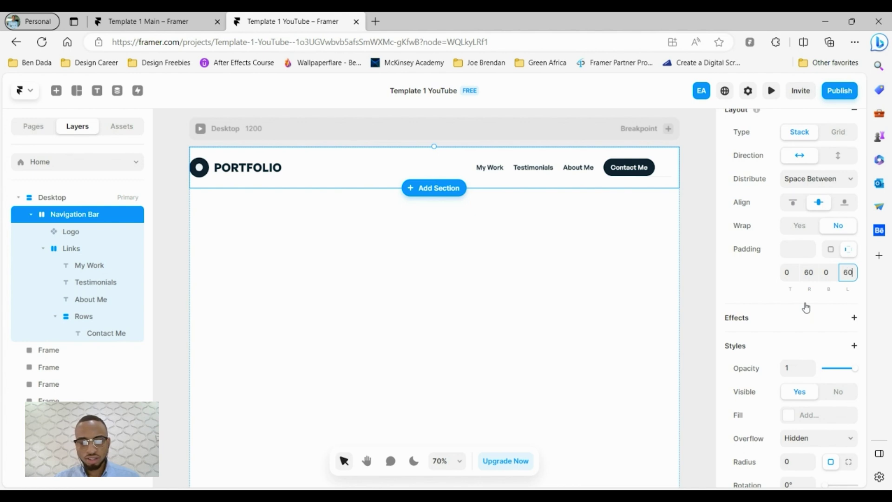
click(473, 256)
click(417, 176)
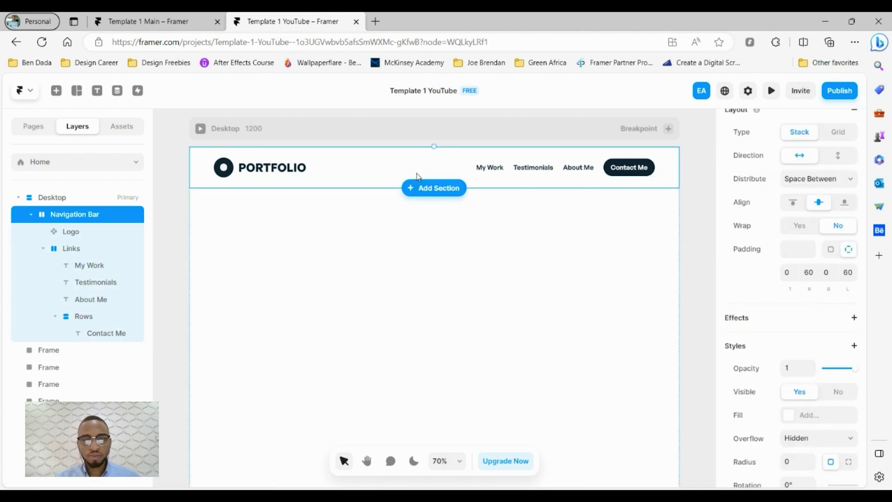
scroll(744, 379, down, 3)
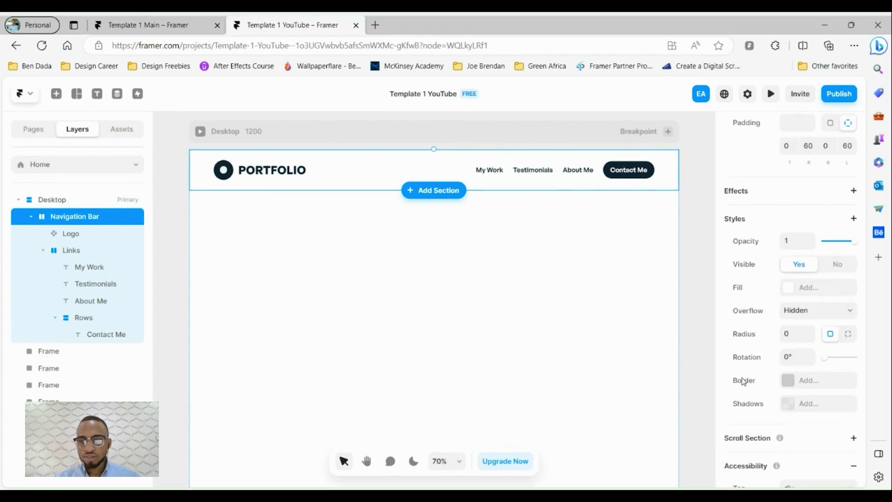
Add a fill to the Navigation Bar using the Light Blue colour style
scroll(743, 376, up, 1)
scroll(746, 370, down, 1)
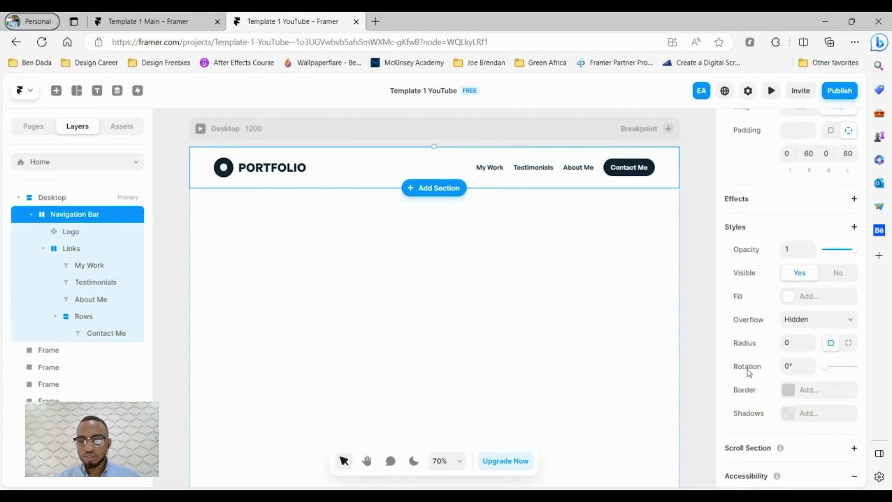
click(789, 296)
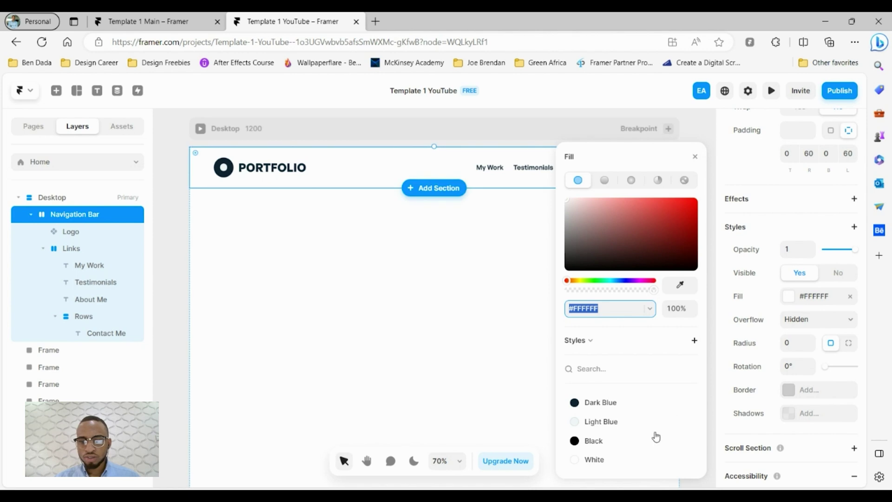
click(628, 421)
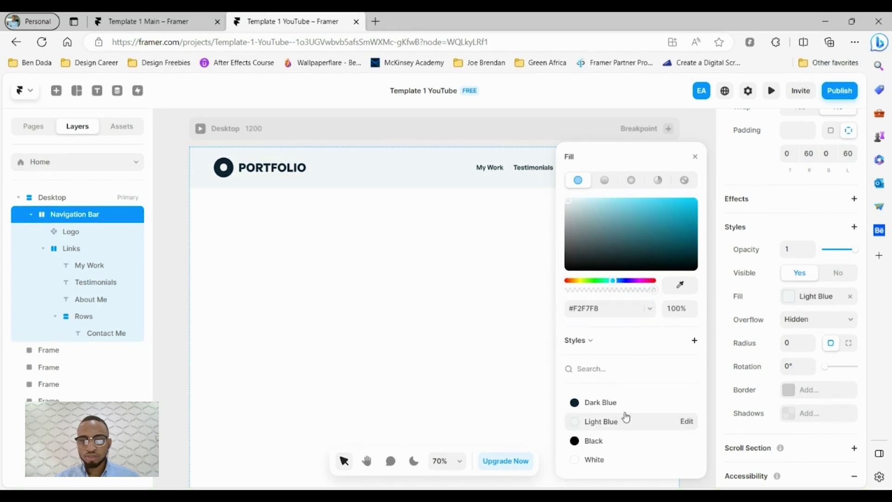
click(476, 282)
click(387, 170)
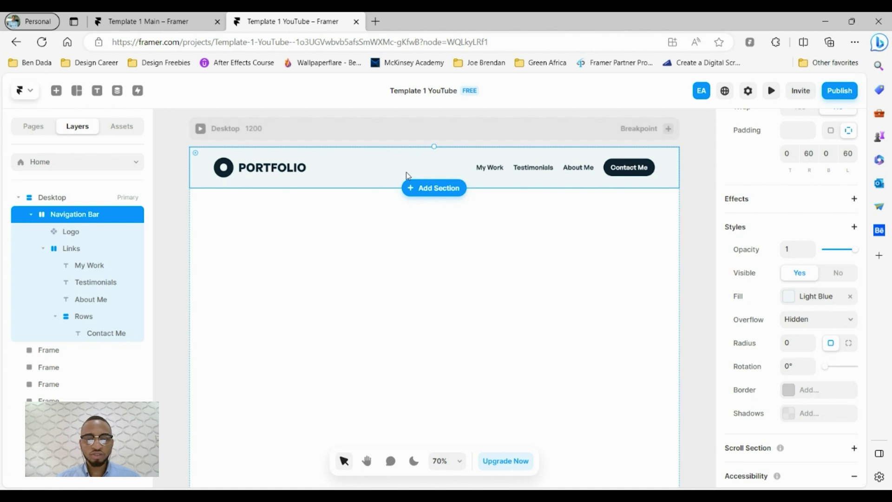
Create a 'Navigation Bar' component from the nav bar and go back to the Home page
right_click(378, 157)
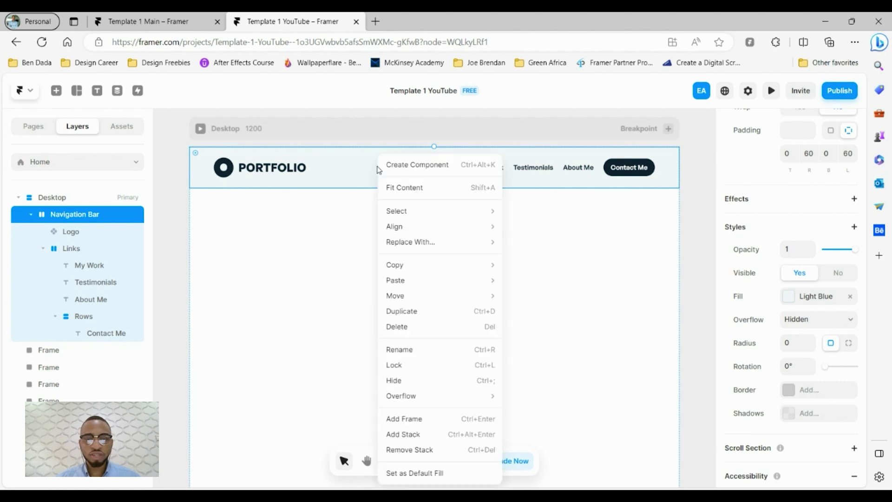
click(414, 167)
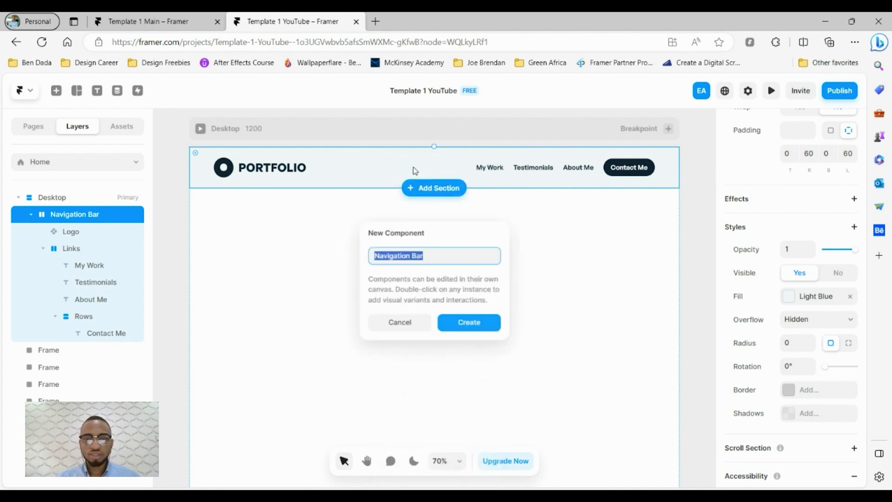
click(488, 324)
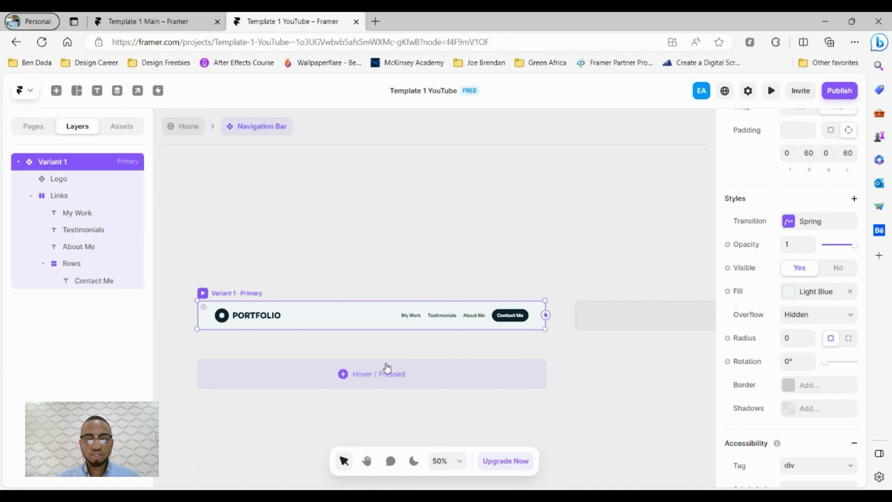
click(353, 372)
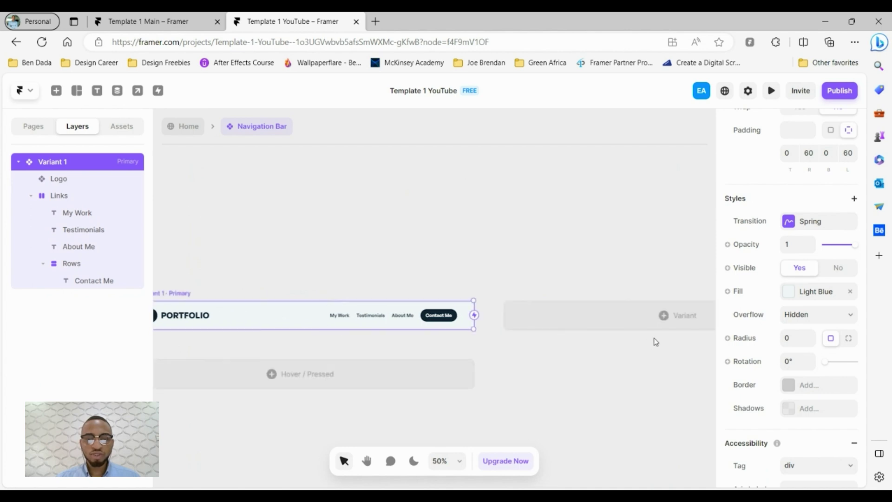
click(425, 222)
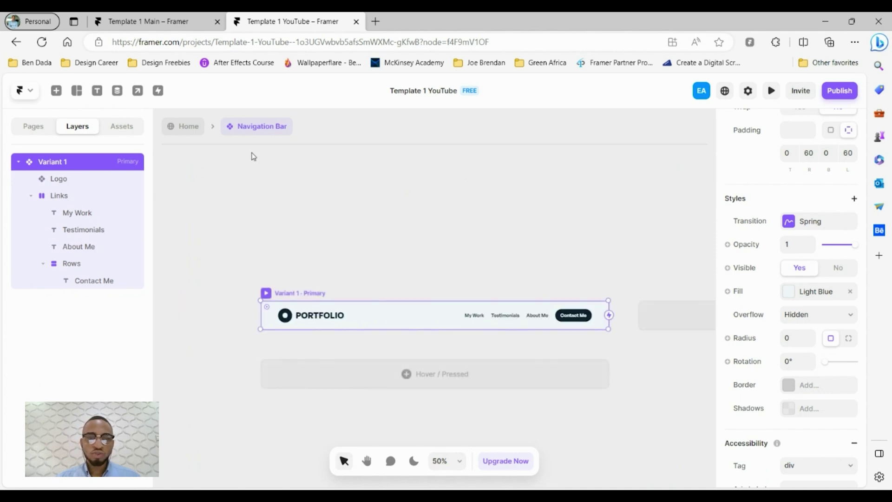
click(184, 127)
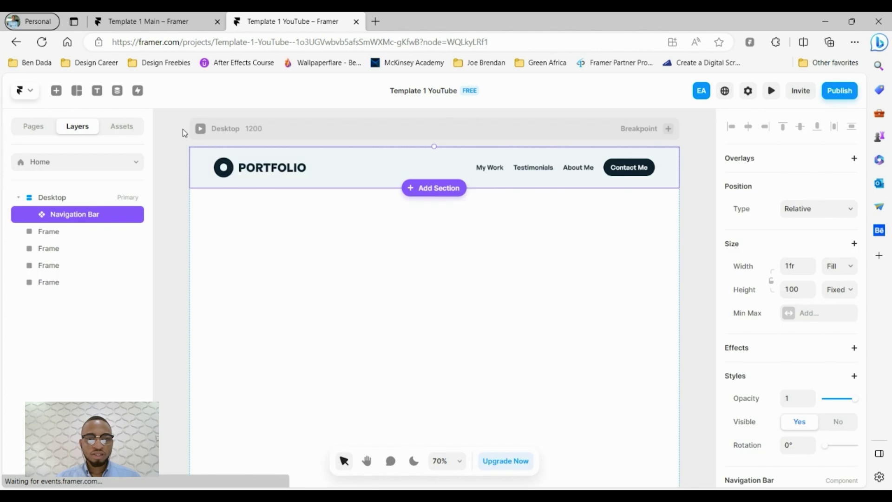
click(527, 228)
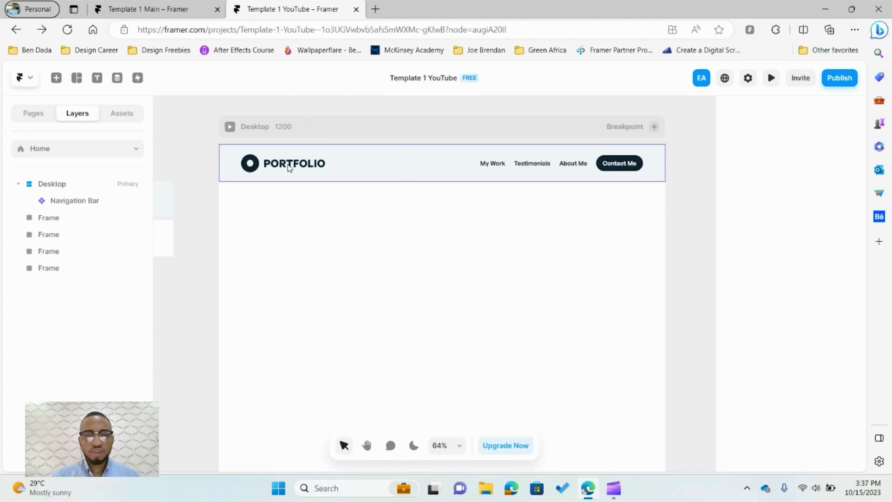
Preview the Desktop page, narrowing it from 1418 to 408 width, then exit back to the editor
click(230, 127)
key(ctrl+p)
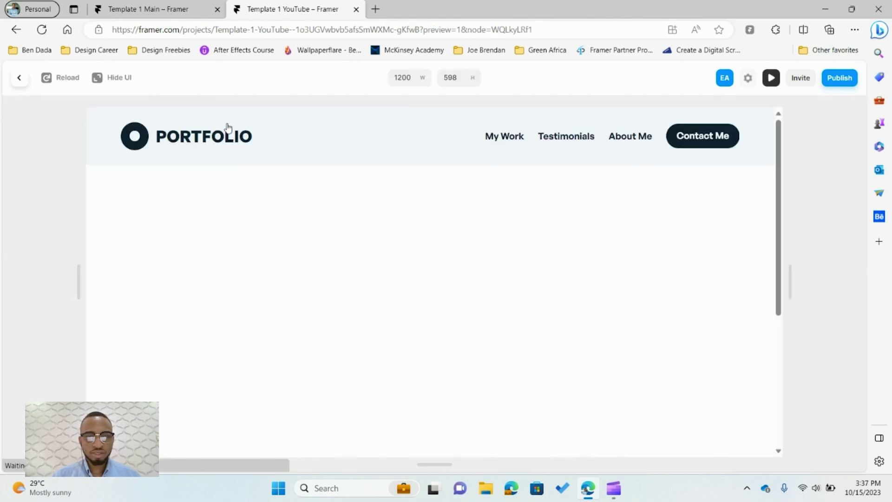
drag(792, 251, 788, 281)
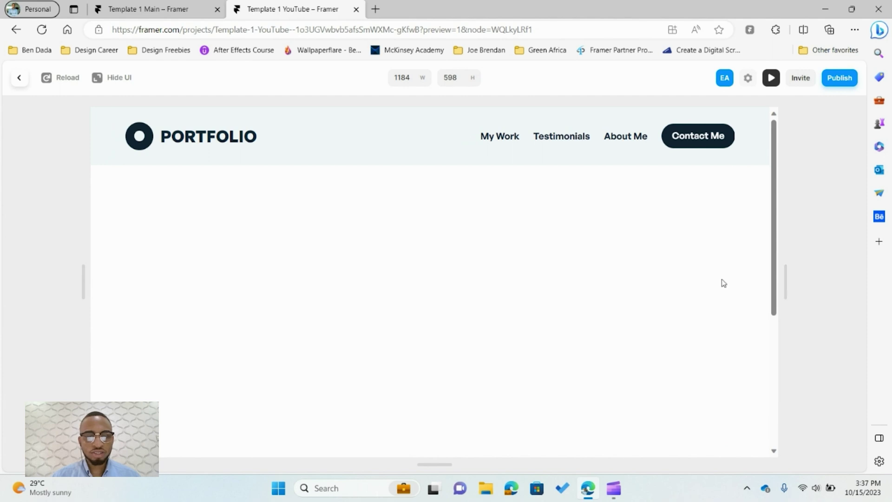
key(Escape)
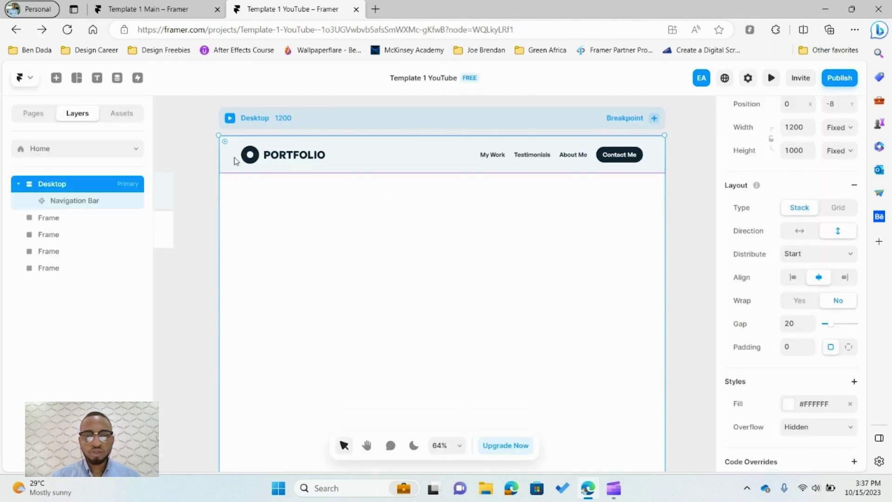
Draw a hero frame below the navigation bar with Light Blue fill, Fill width and 600 height
key(f)
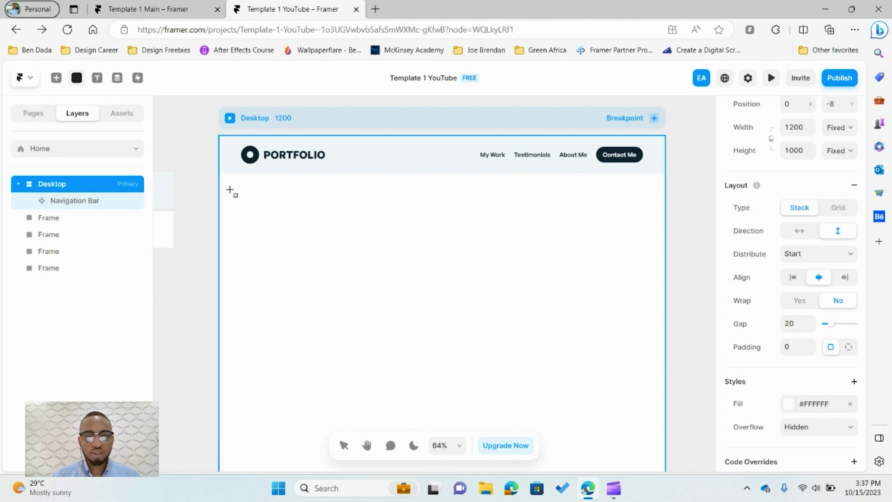
drag(229, 189, 644, 389)
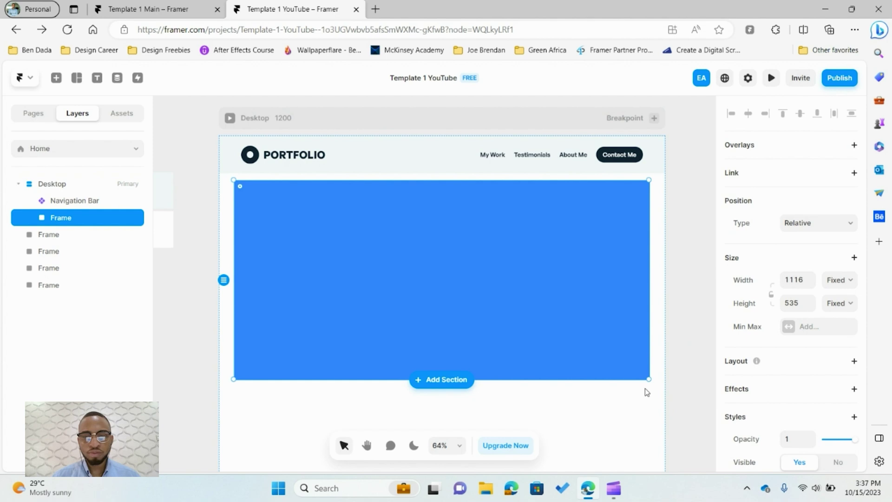
scroll(760, 416, down, 4)
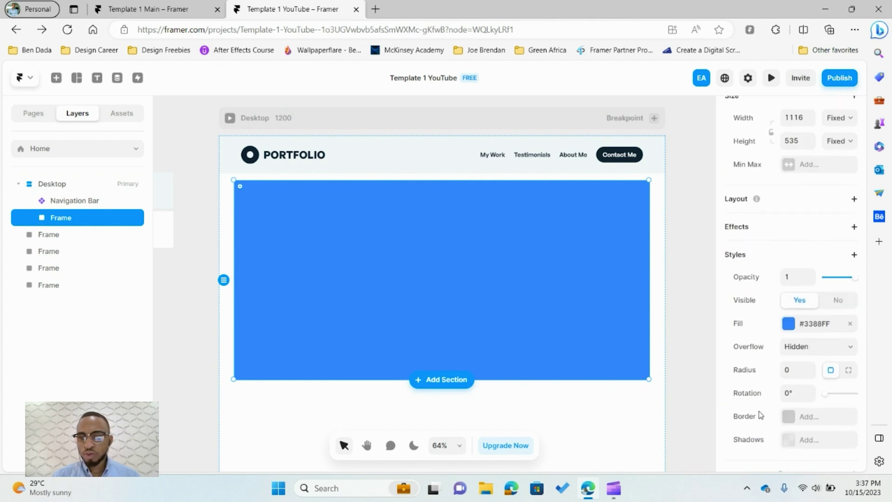
click(792, 325)
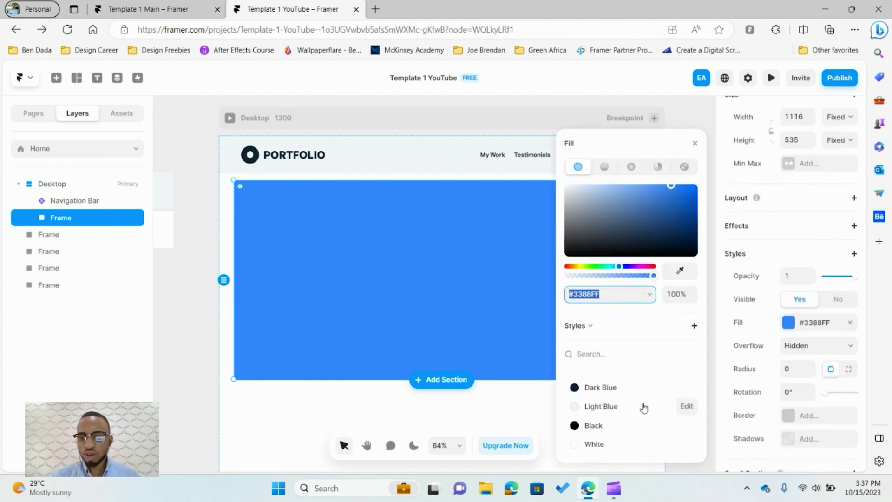
click(639, 408)
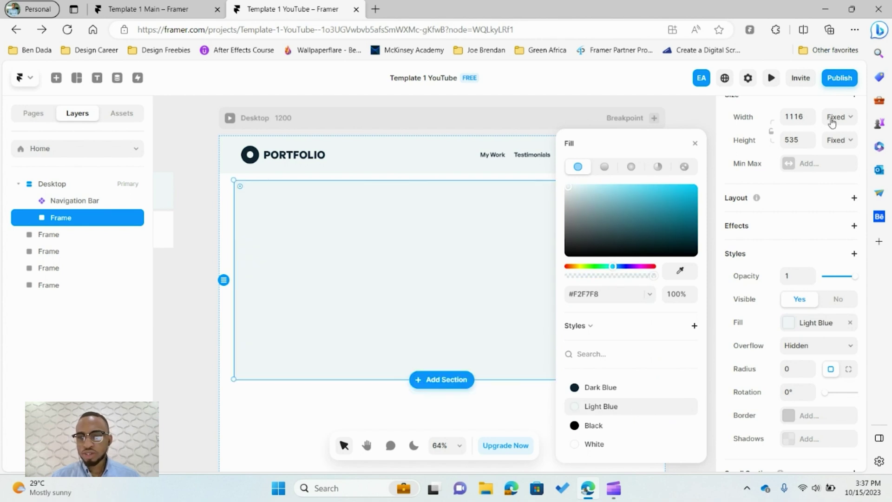
click(836, 119)
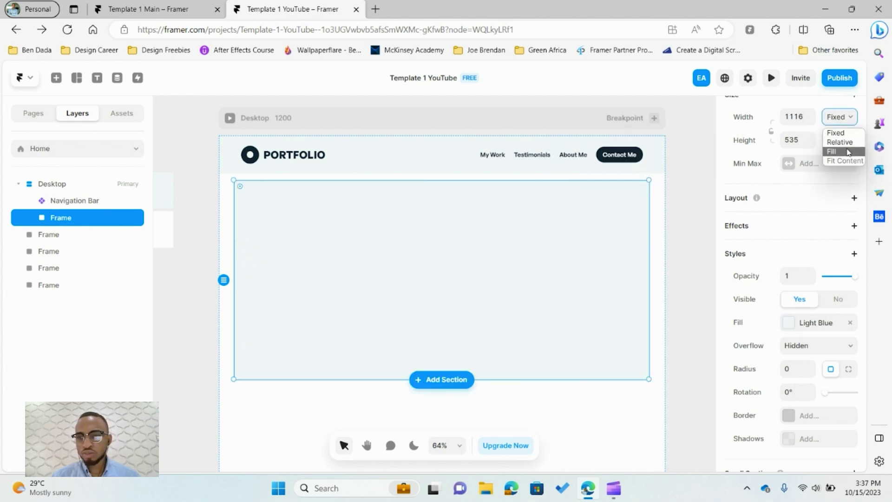
click(848, 152)
click(796, 141)
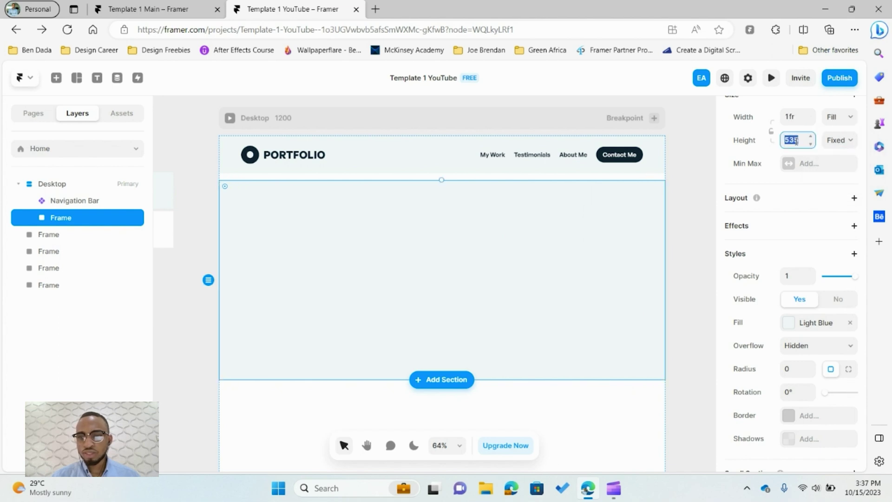
text(600)
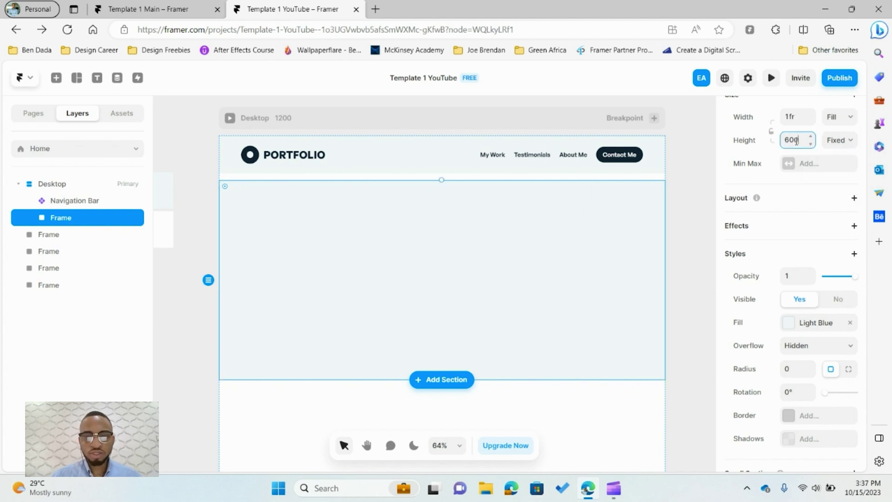
key(Return)
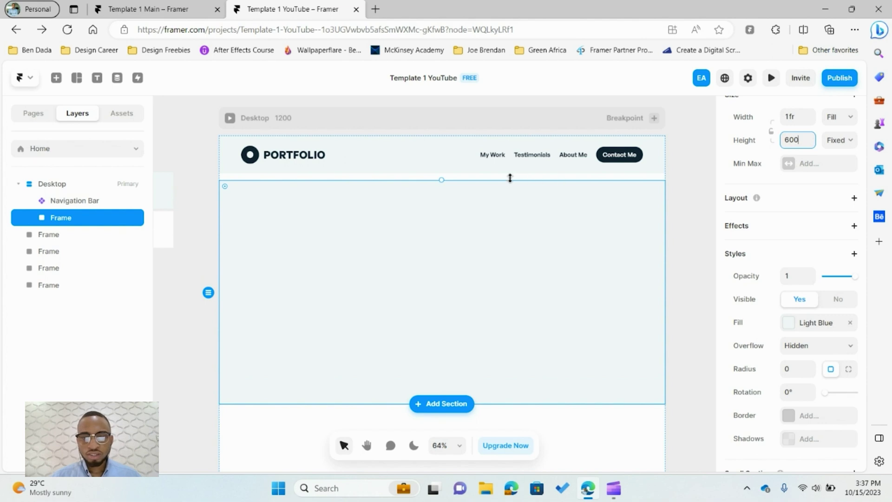
Set the Desktop frame's stack gap to 0 so the hero sits flush under the nav
click(432, 155)
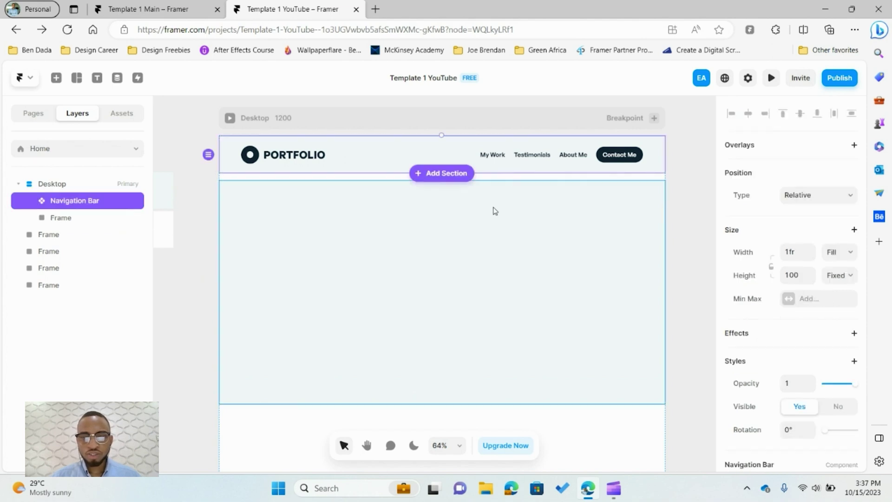
click(511, 224)
click(506, 123)
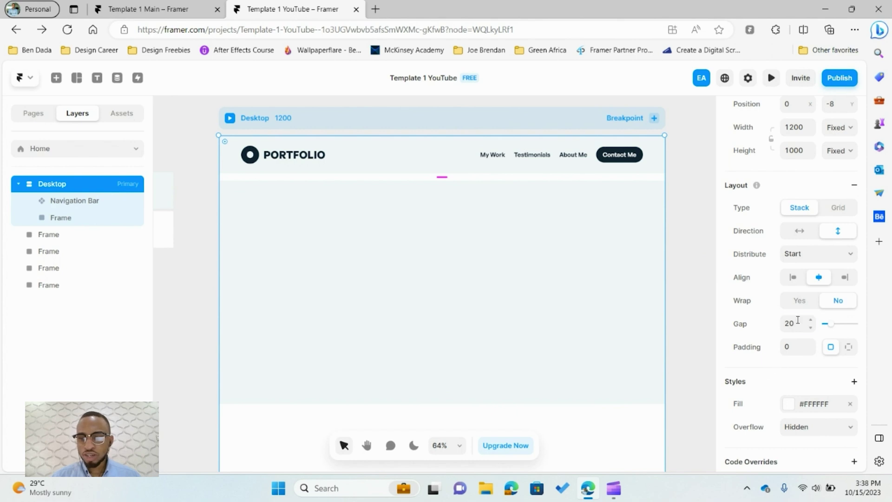
click(797, 320)
text(0)
key(Return)
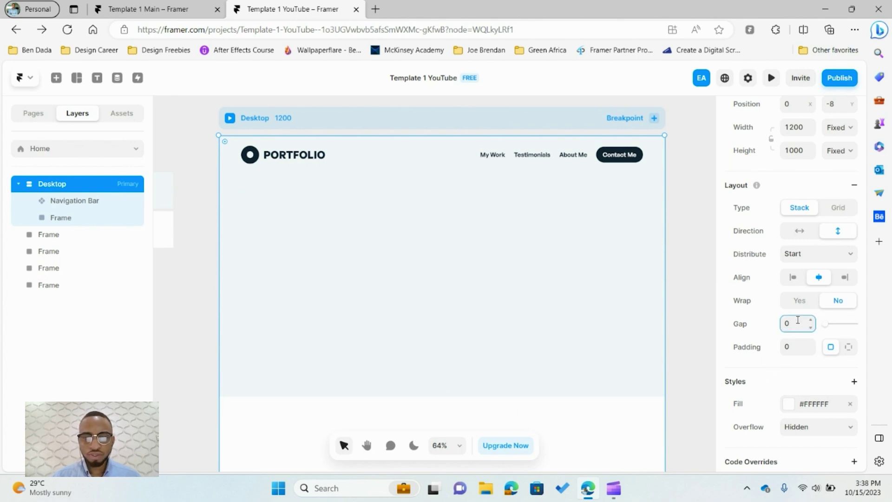
click(688, 221)
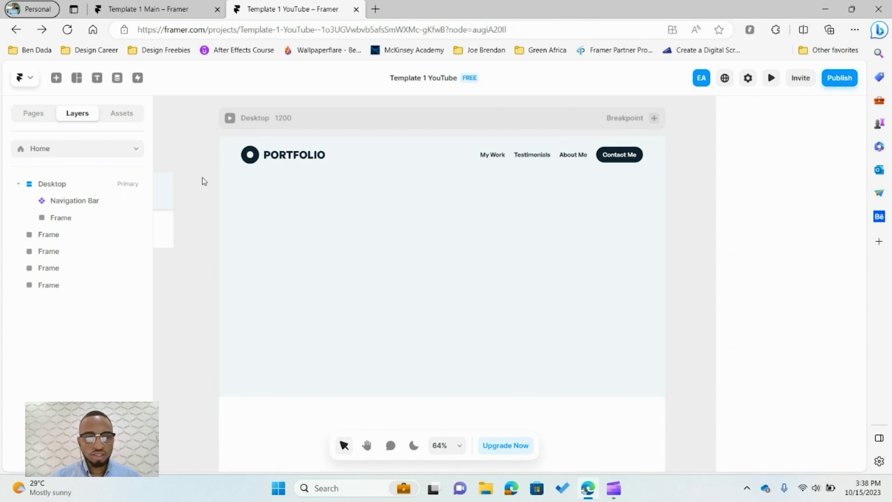
Draw a text box in the hero frame and paste 'I design user experiences for fintech startups'
key(t)
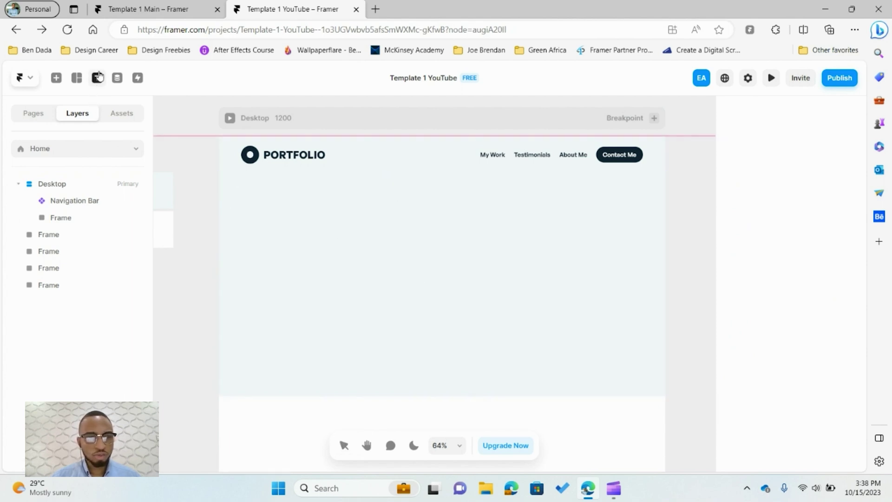
drag(254, 214, 415, 331)
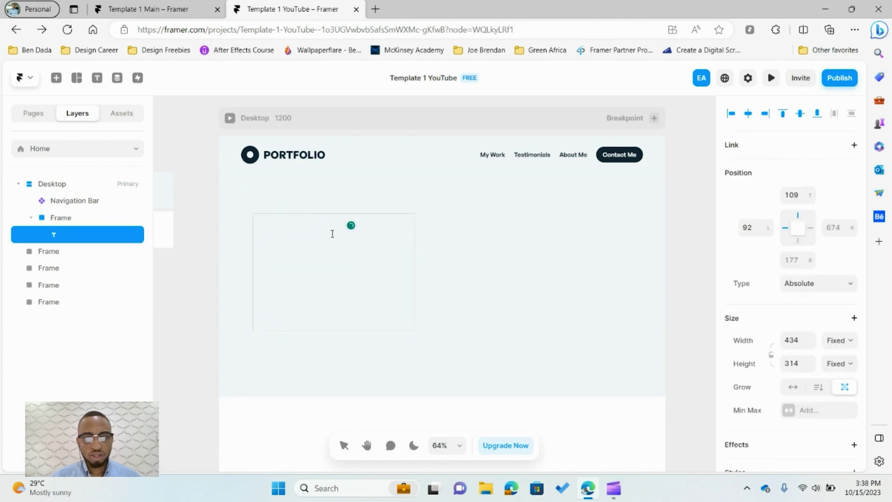
key(super+v)
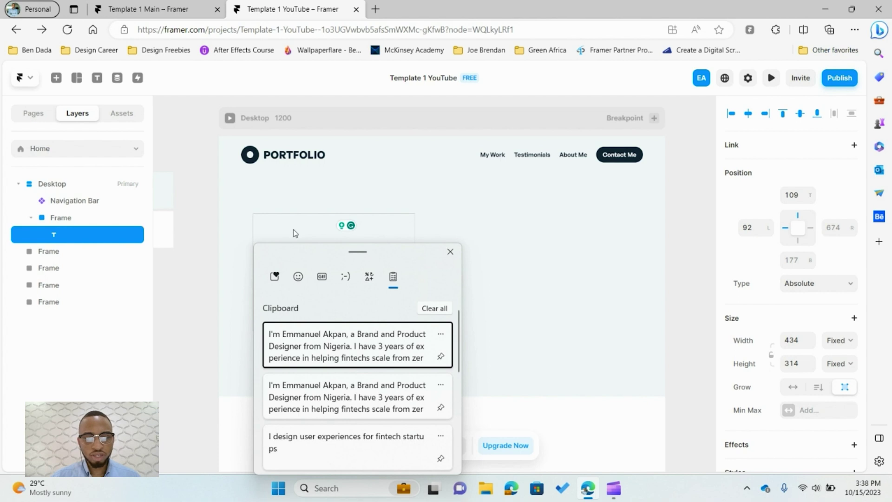
click(348, 446)
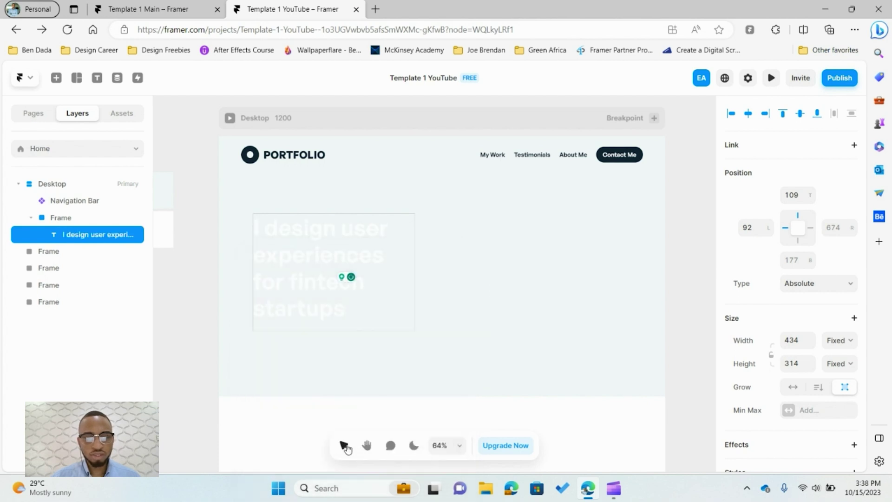
double_click(308, 245)
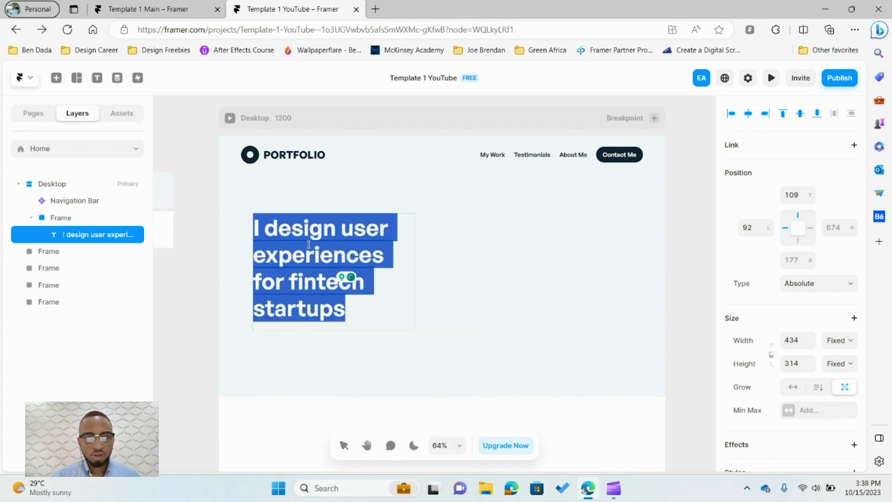
scroll(771, 462, down, 4)
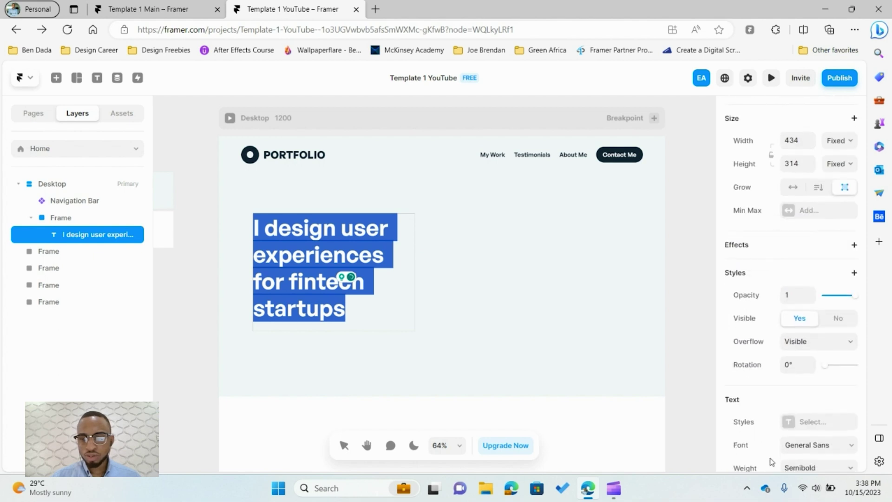
scroll(770, 462, down, 4)
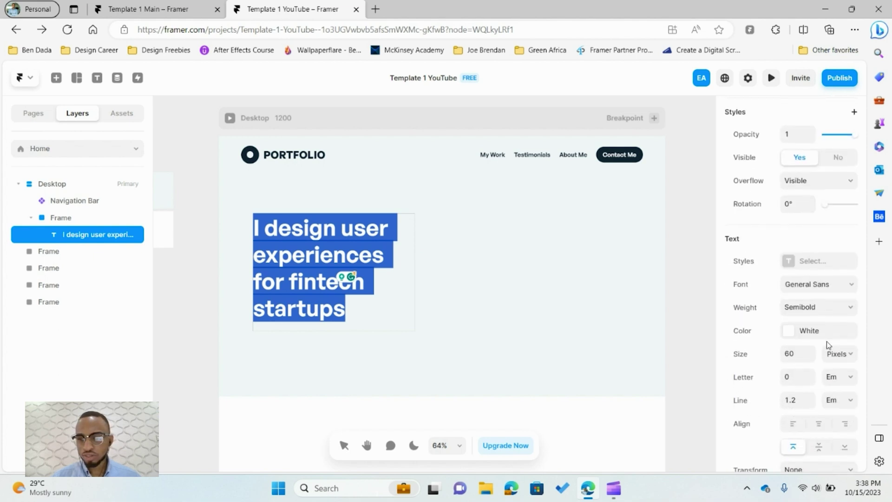
Make the headline text Dark Blue and finish editing it
click(808, 333)
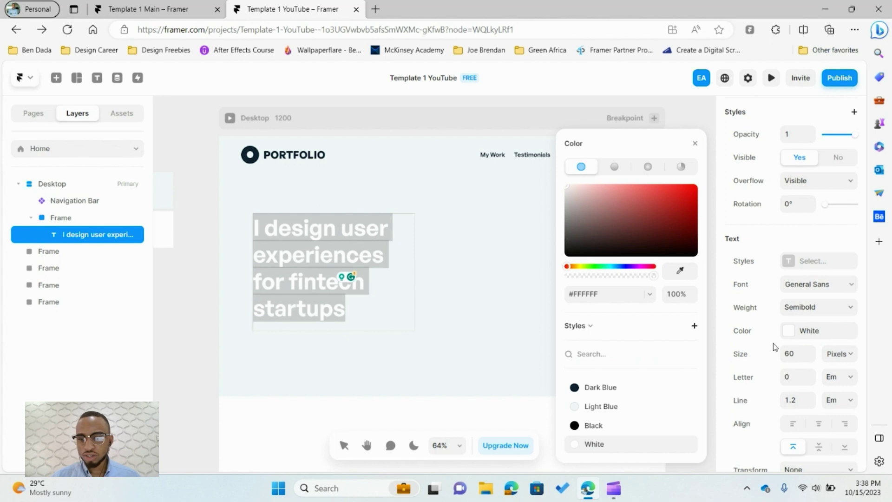
click(614, 392)
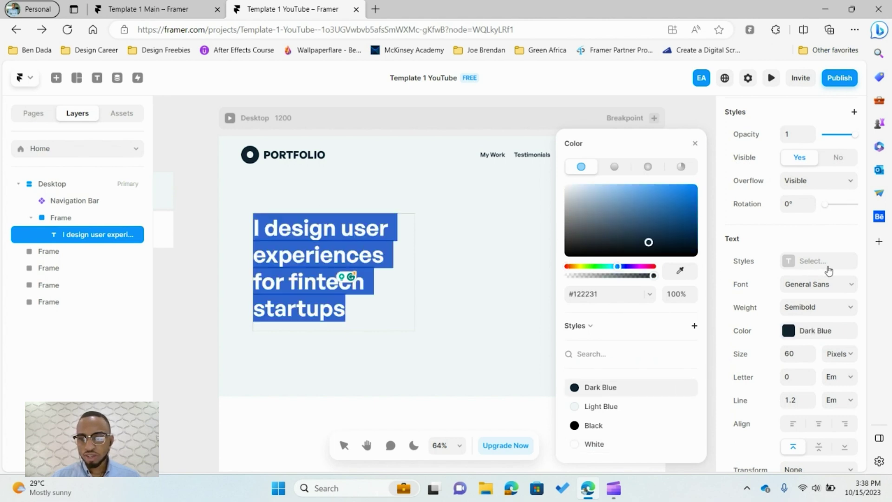
click(353, 283)
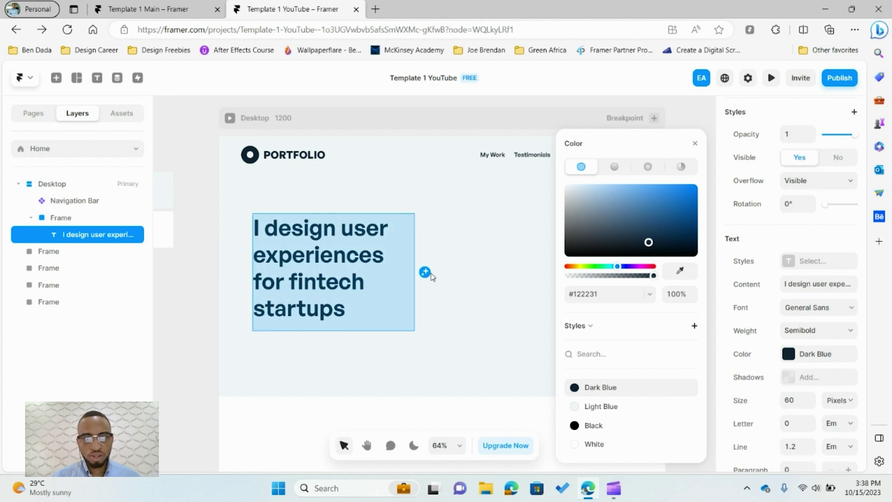
Resize the headline box's width and set its height to fit the text
drag(414, 273, 439, 274)
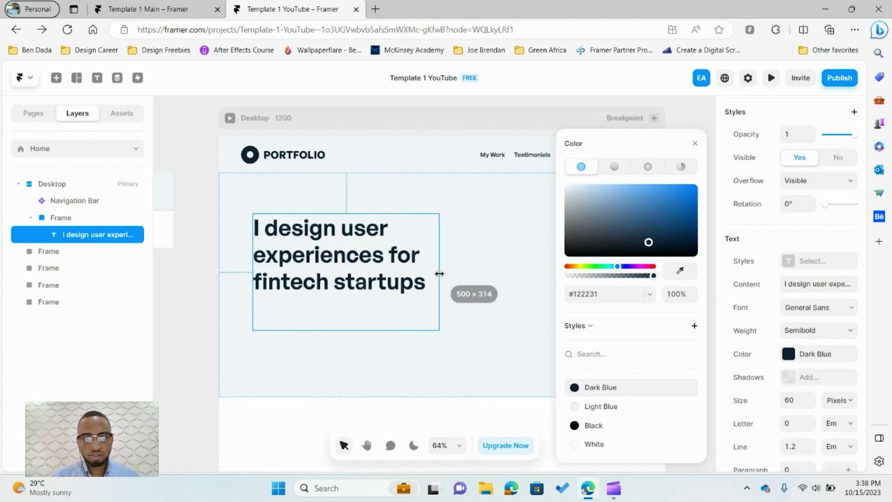
click(840, 174)
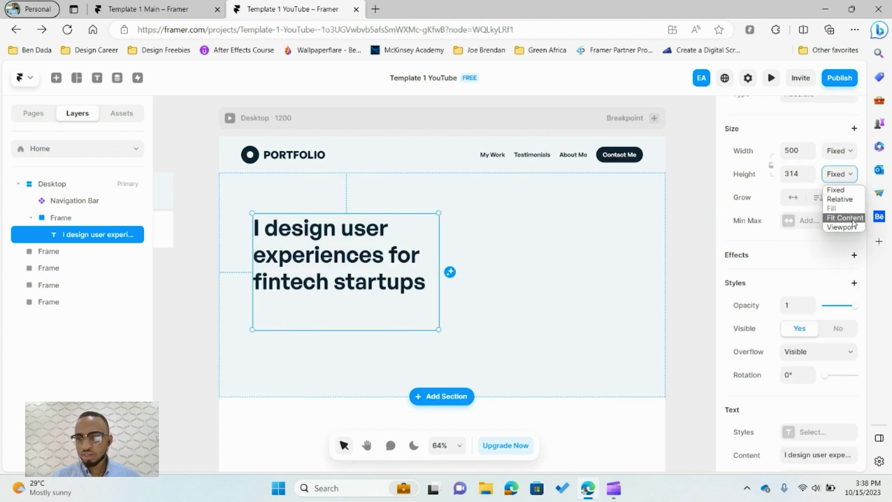
click(844, 217)
drag(439, 254, 426, 253)
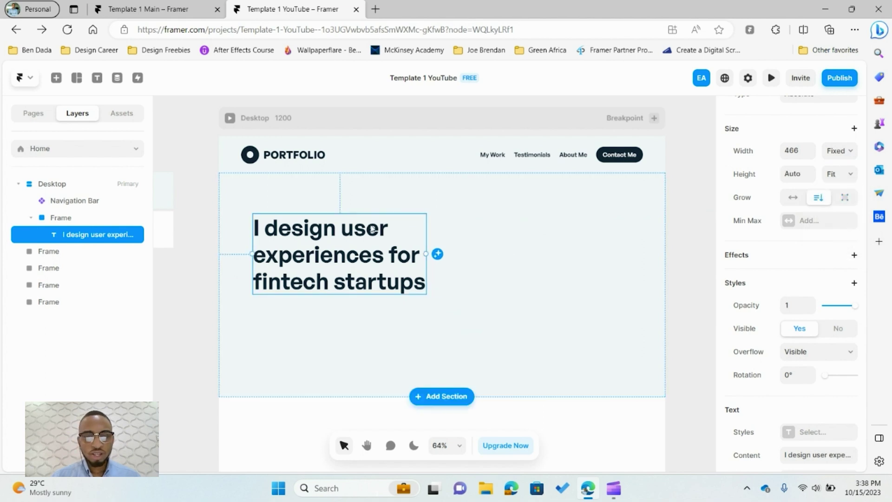
Set the headline to Bold at 60 and widen it to 494 px so it wraps to three lines
scroll(764, 424, down, 5)
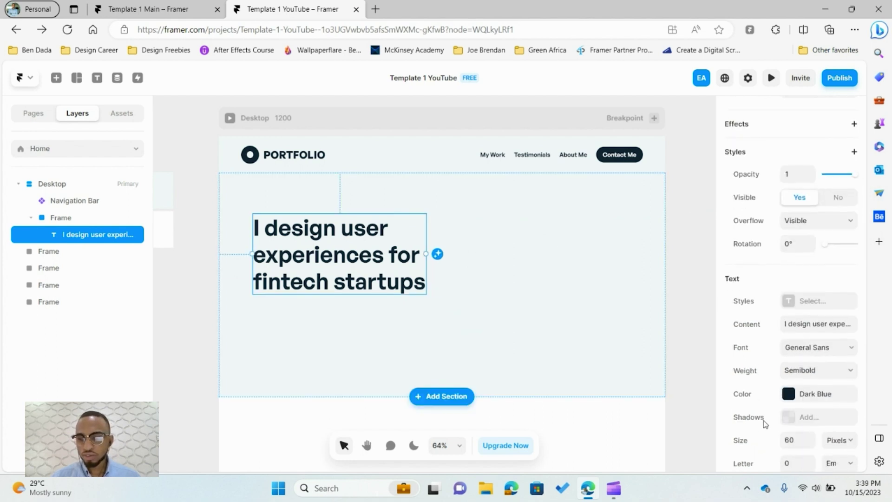
click(802, 344)
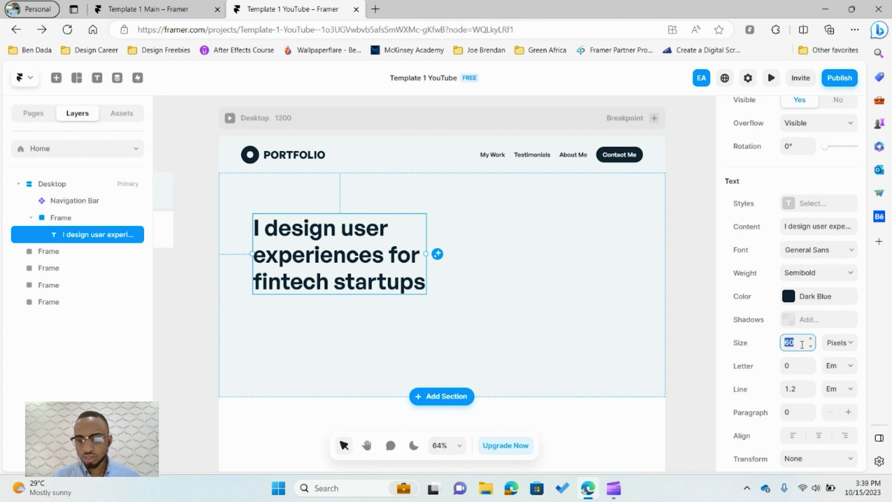
click(801, 344)
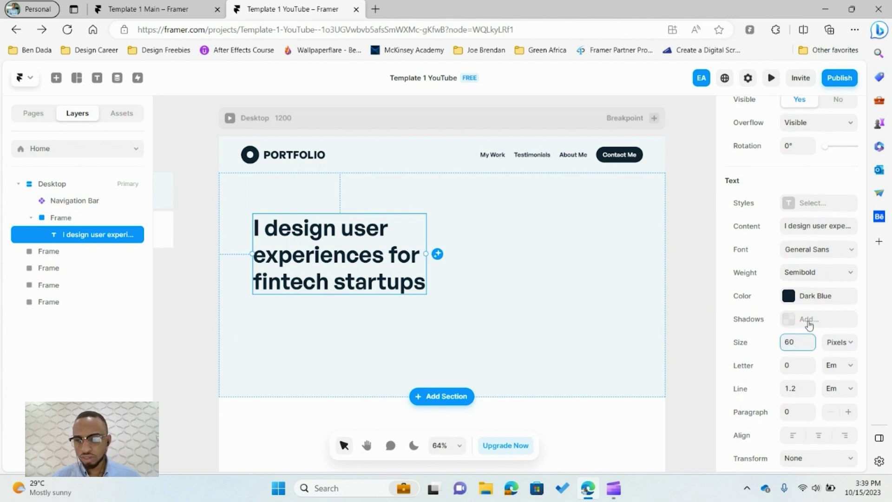
click(834, 278)
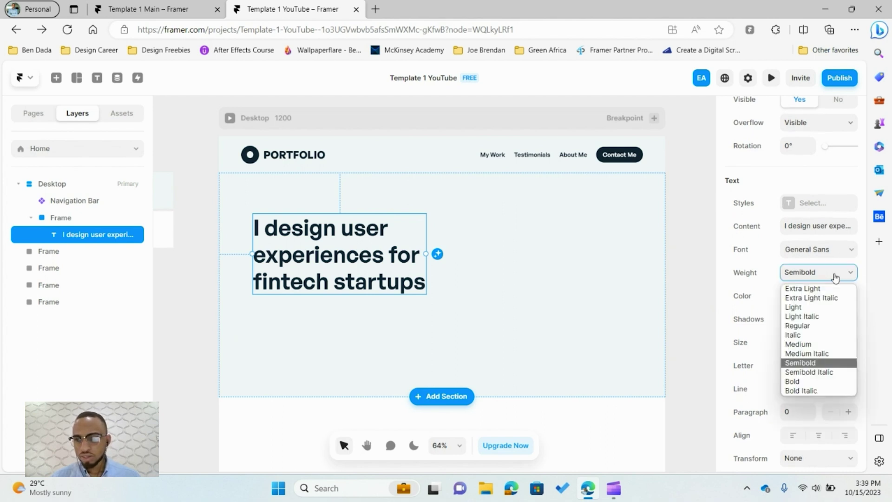
click(823, 381)
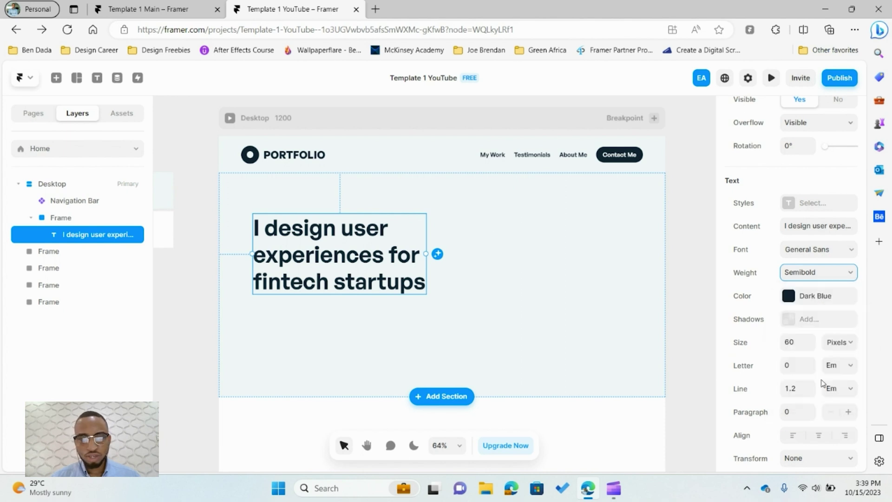
mouse_move(424, 279)
mouse_down()
mouse_move(444, 279)
mouse_move(436, 279)
mouse_up()
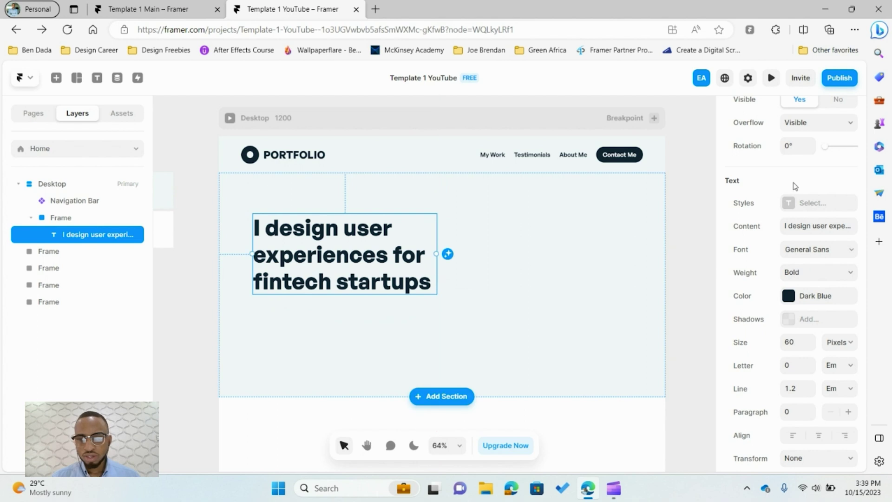
Create a Heading 1 text style from the headline's formatting
click(806, 206)
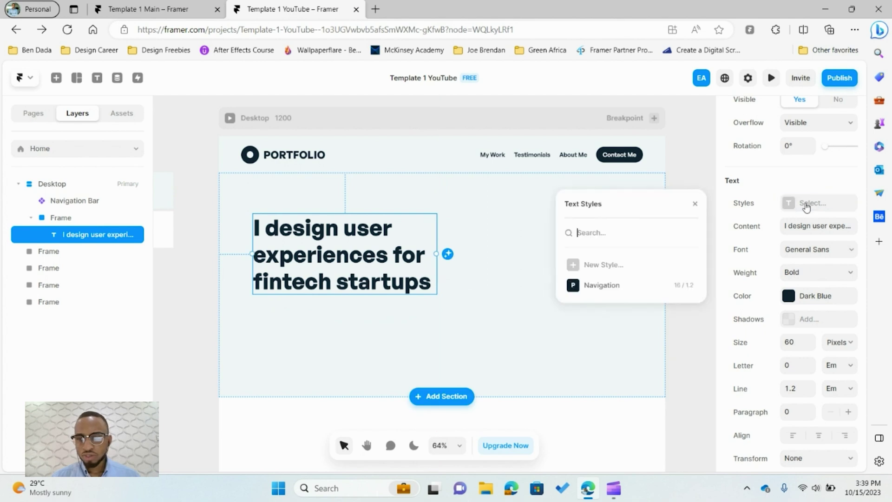
click(604, 266)
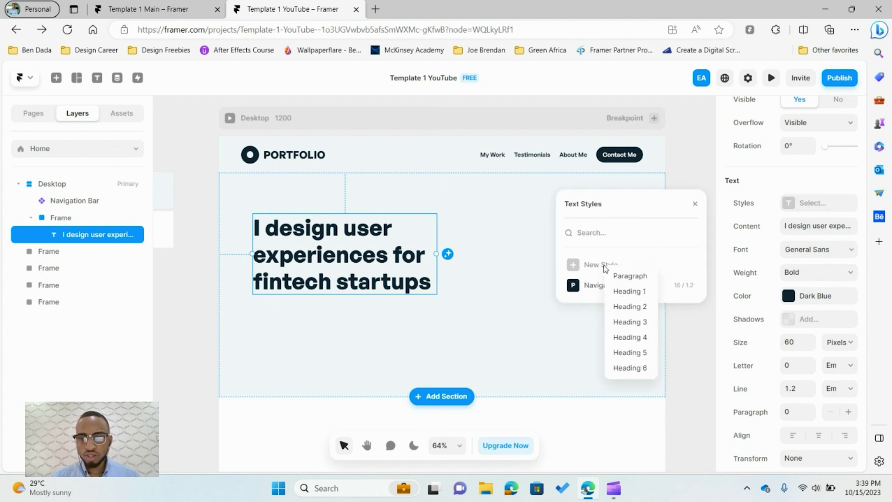
click(633, 291)
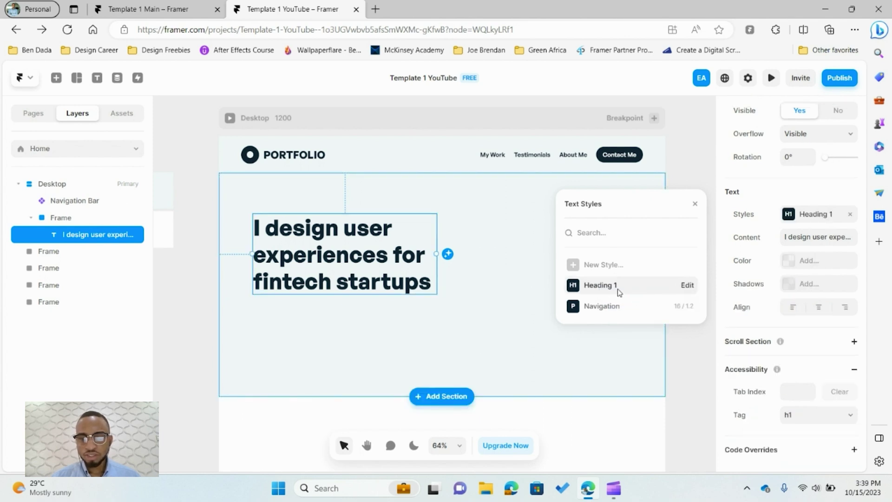
Rename the Heading 1 style to 'Display' and reselect the headline
right_click(627, 285)
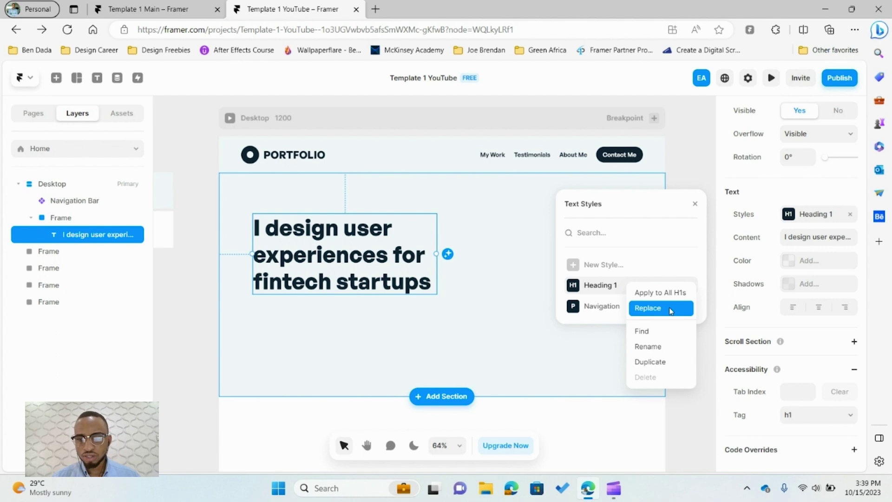
click(669, 345)
text(Display)
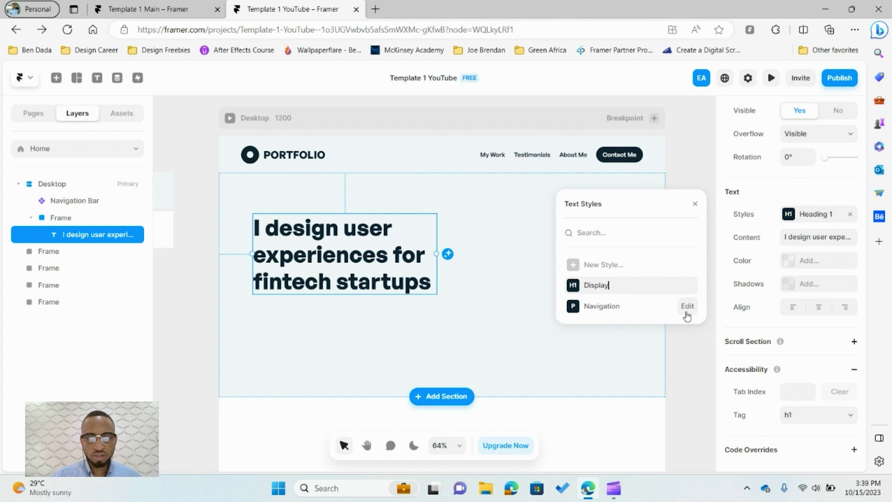
key(Return)
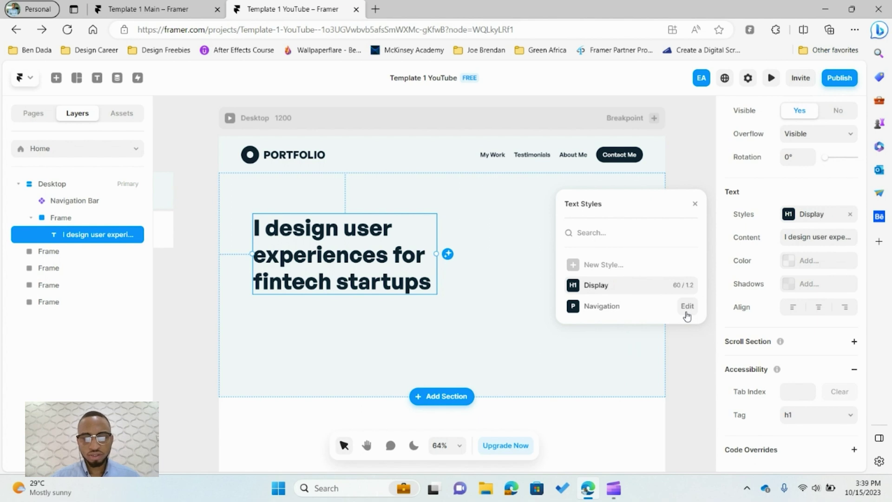
click(415, 324)
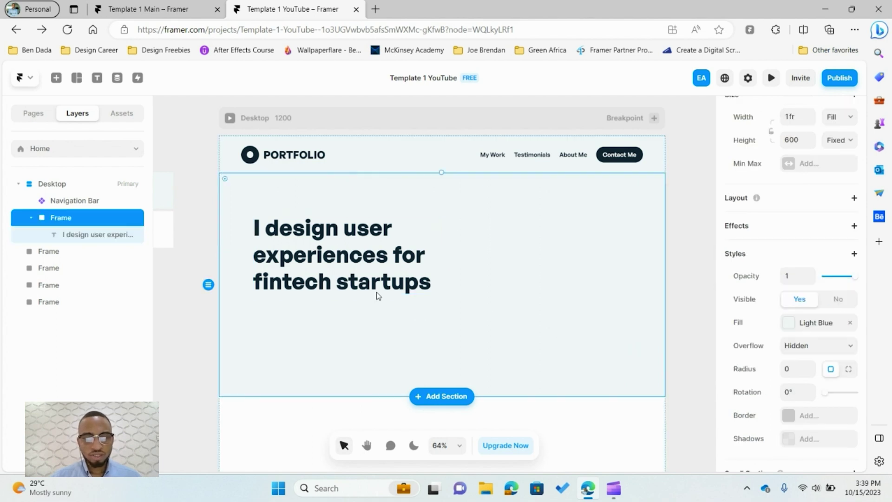
click(376, 259)
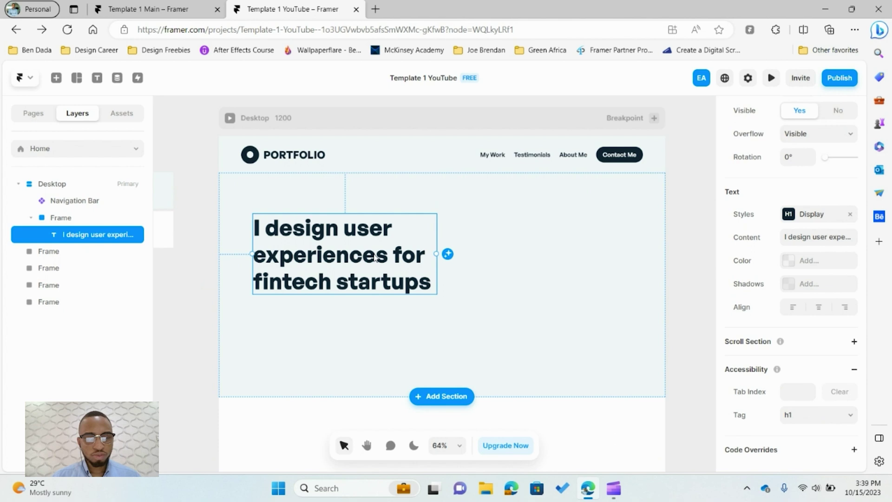
Duplicate the headline below itself and replace its text with the bio paragraph
key(ctrl+d)
drag(375, 231, 354, 318)
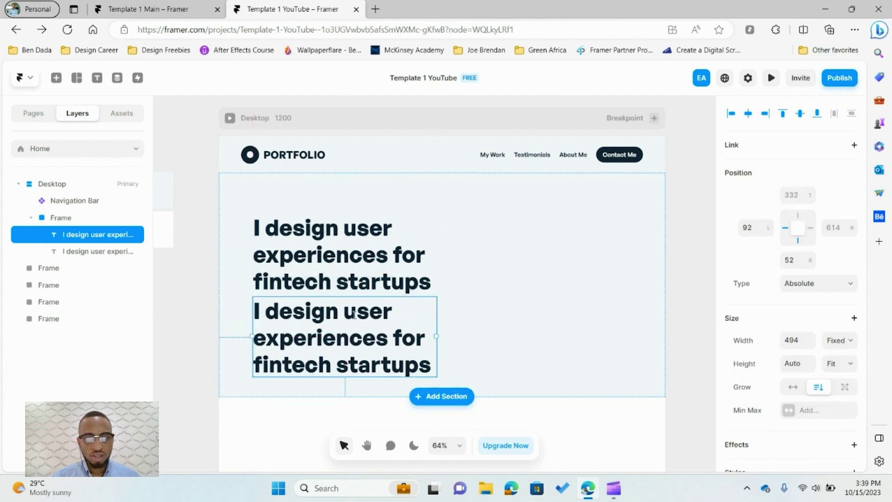
double_click(355, 317)
key(super+v)
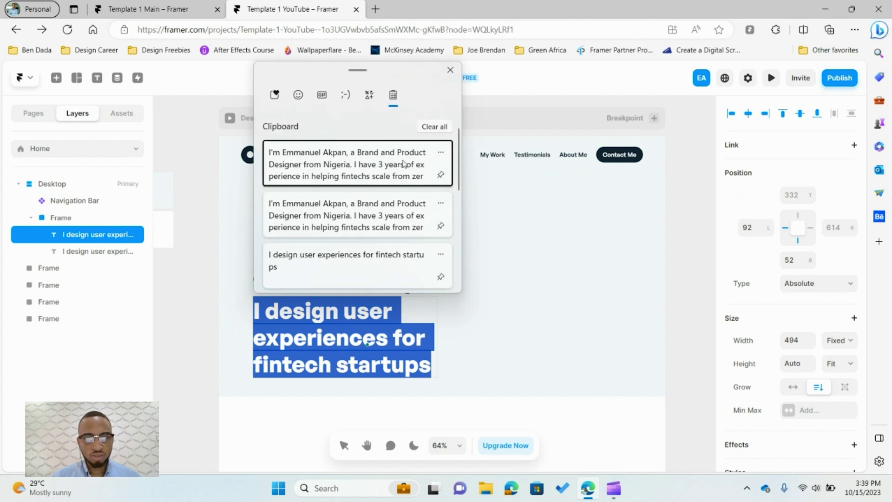
click(396, 172)
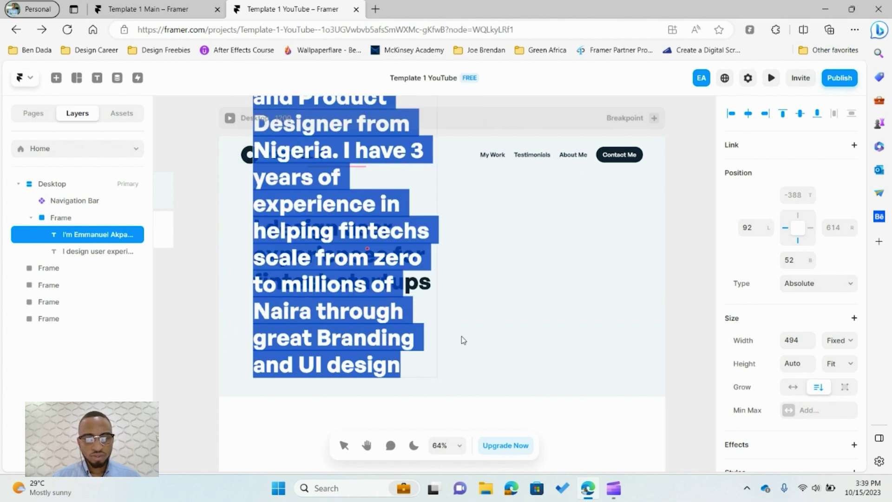
Remove the Display style from the bio and set it to 16 px Regular
scroll(735, 418, down, 8)
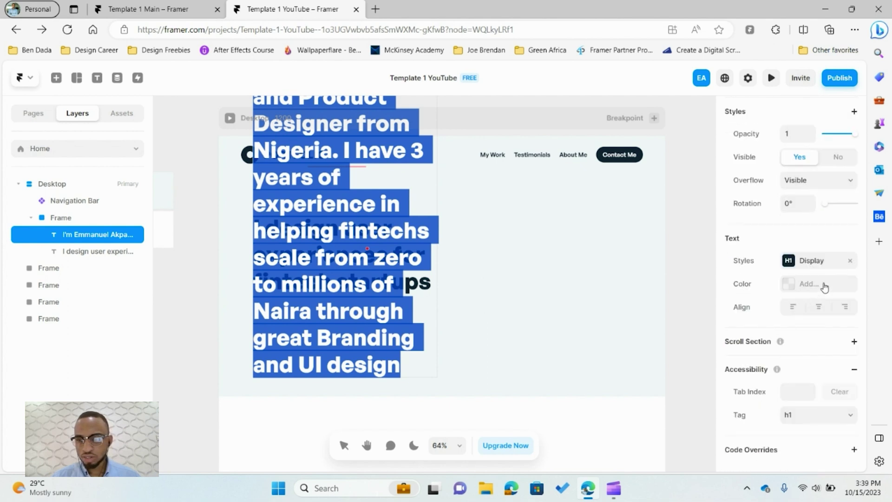
click(849, 260)
scroll(739, 331, down, 1)
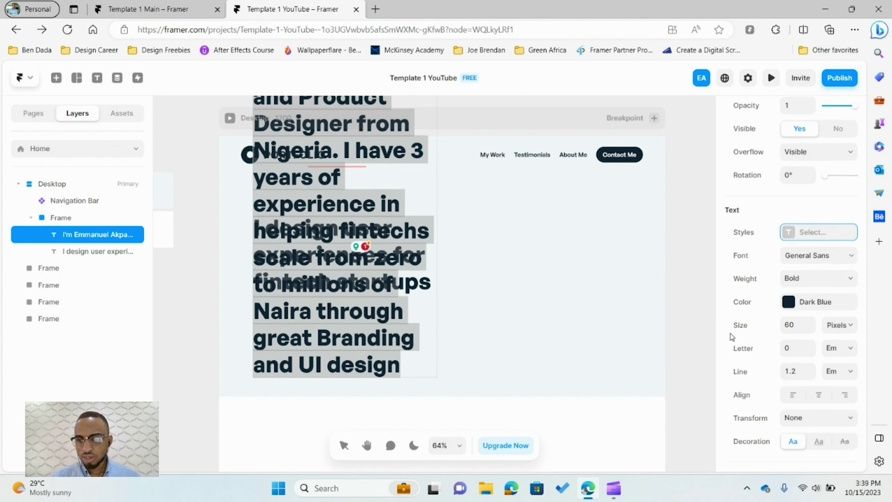
click(792, 318)
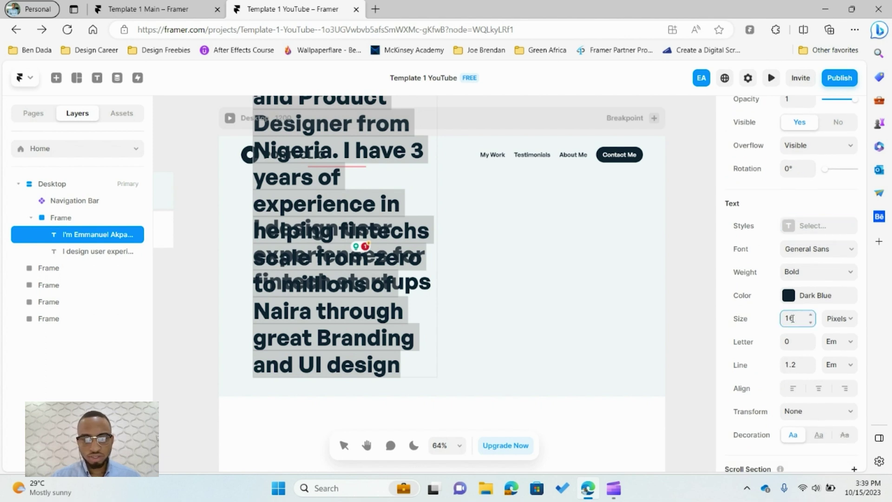
text(16)
key(Return)
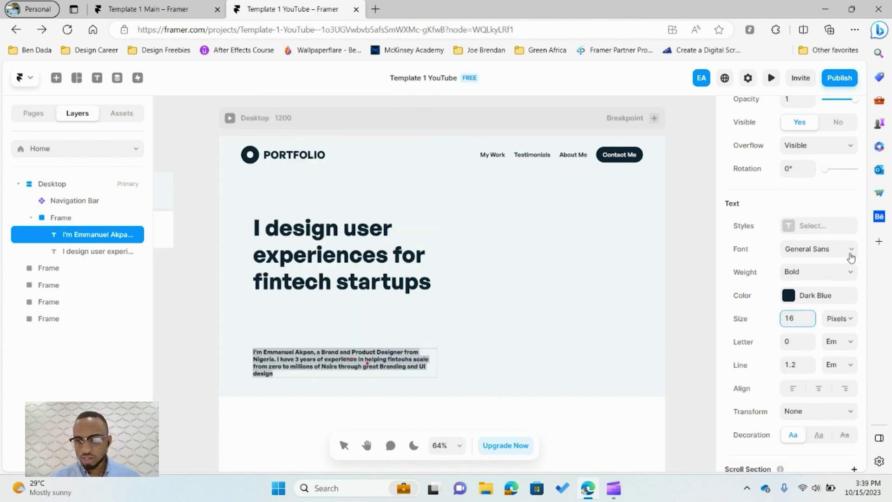
click(849, 273)
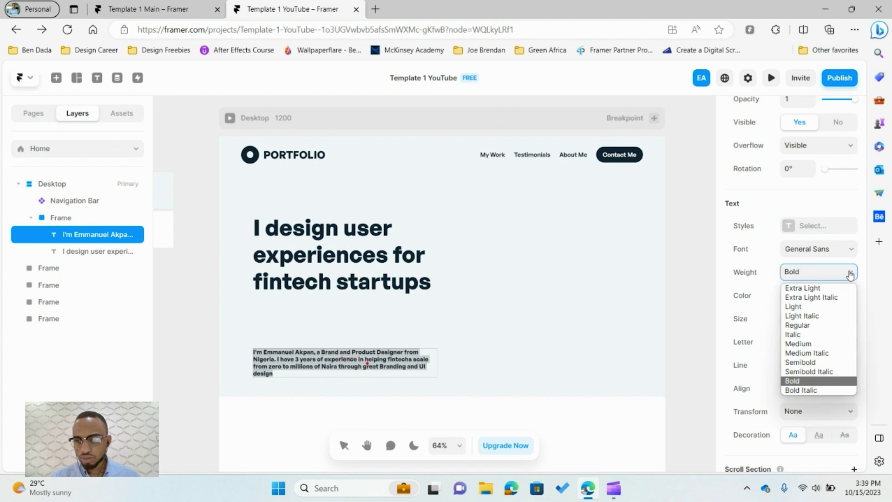
click(839, 328)
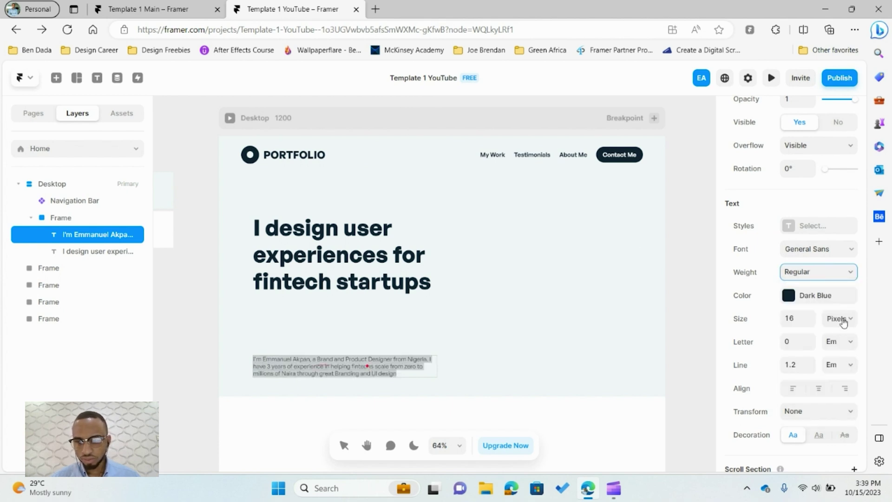
Set the bio's line height to 1.5 and move it just under the headline
click(788, 366)
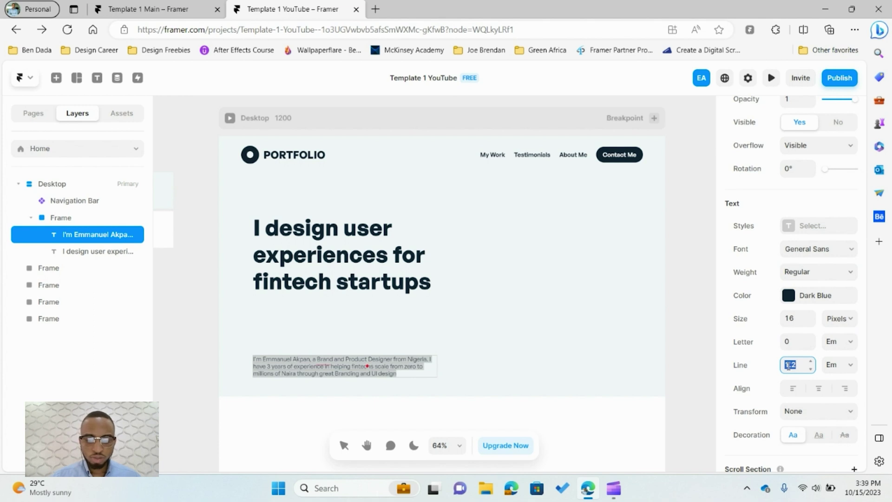
key(BackSpace)
text(1.5)
key(Return)
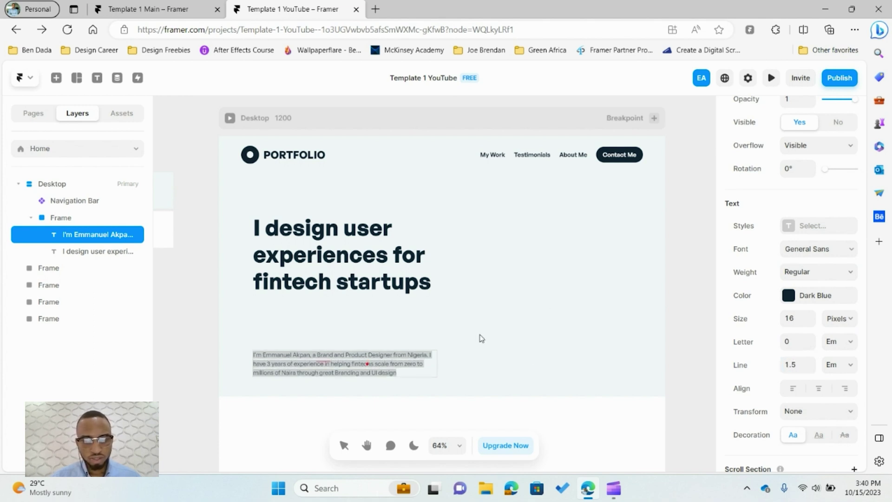
key(Escape)
drag(365, 360, 362, 307)
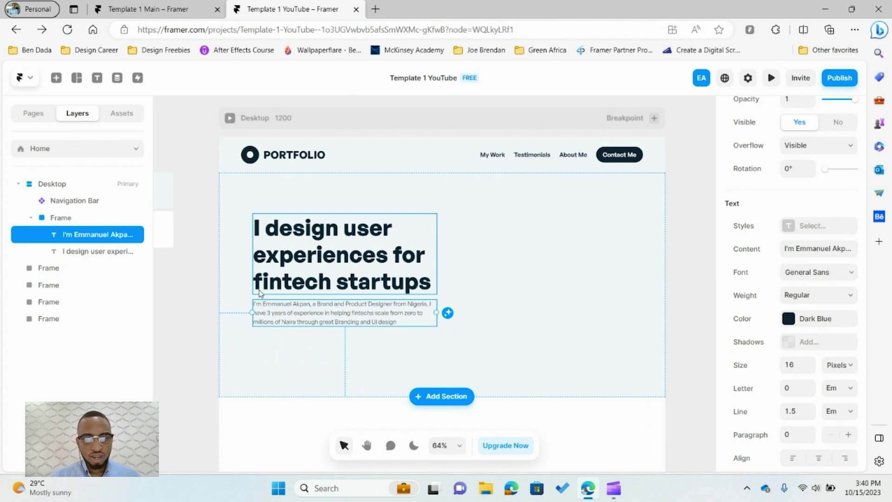
Open the Navigation Bar component and select its Contact Me text
click(278, 347)
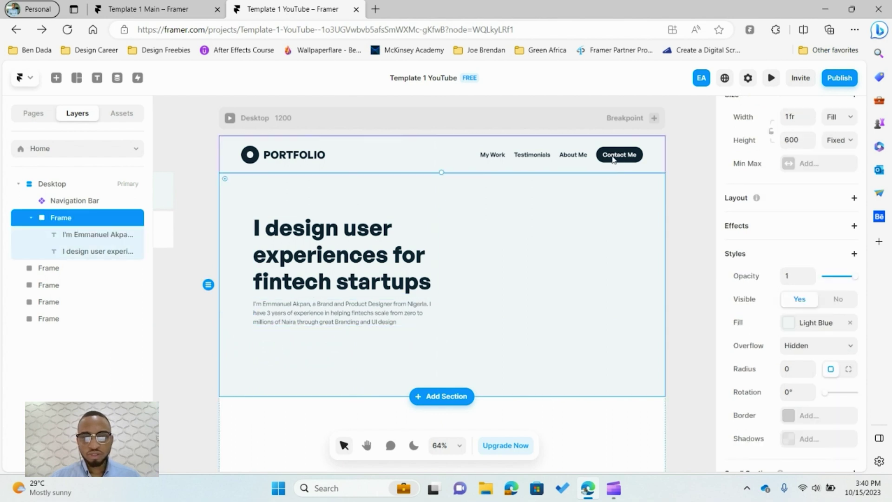
double_click(527, 148)
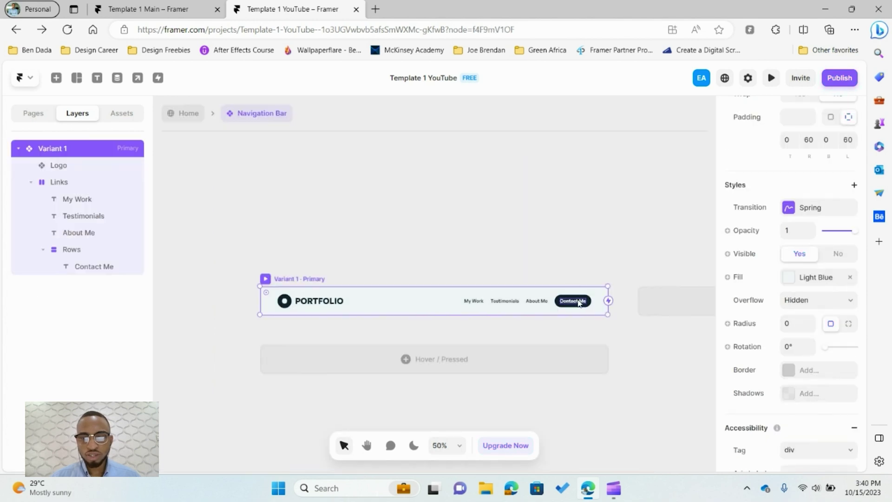
ctrl+click(579, 302)
scroll(578, 302, up, 3)
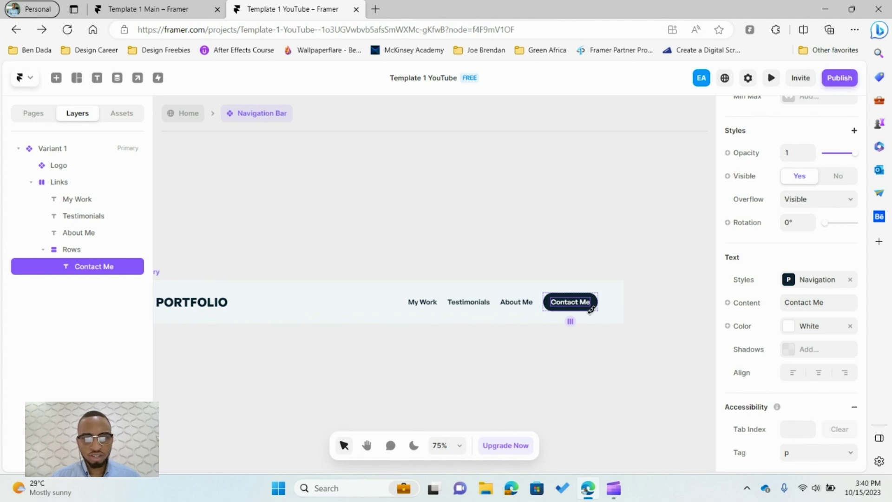
double_click(590, 301)
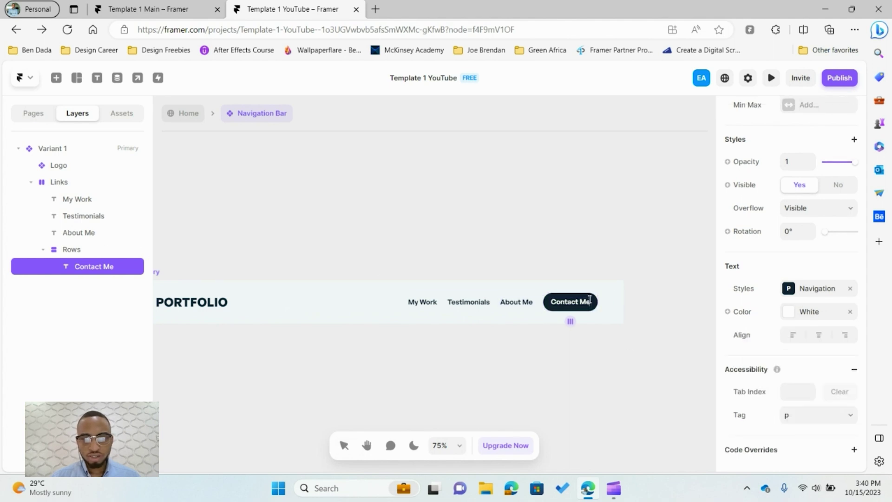
Turn the Contact Me stack into a component named Button
click(72, 249)
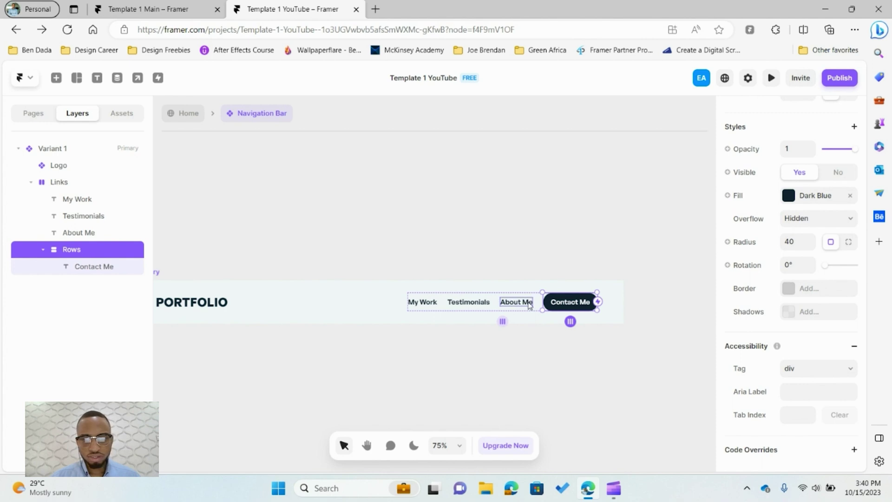
right_click(98, 251)
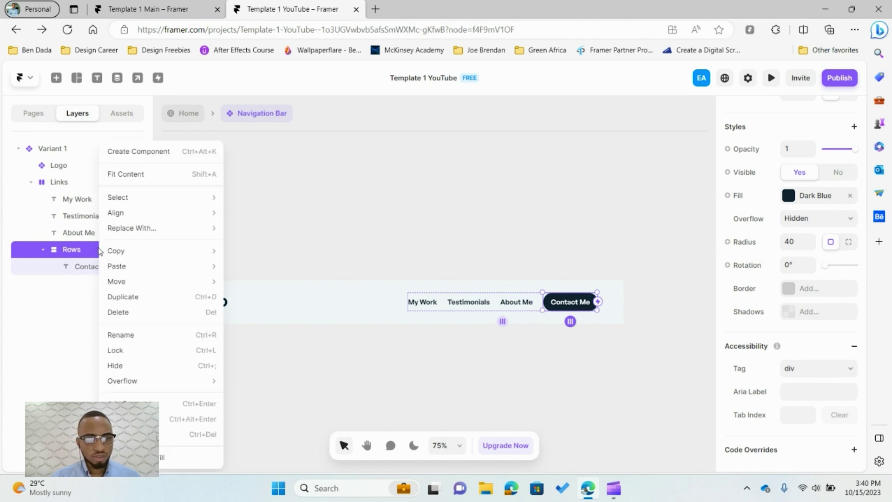
click(168, 155)
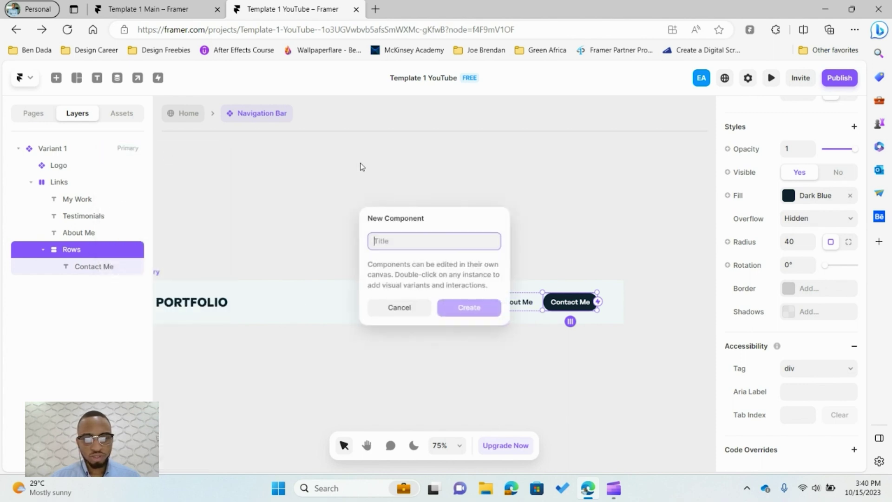
text(Button)
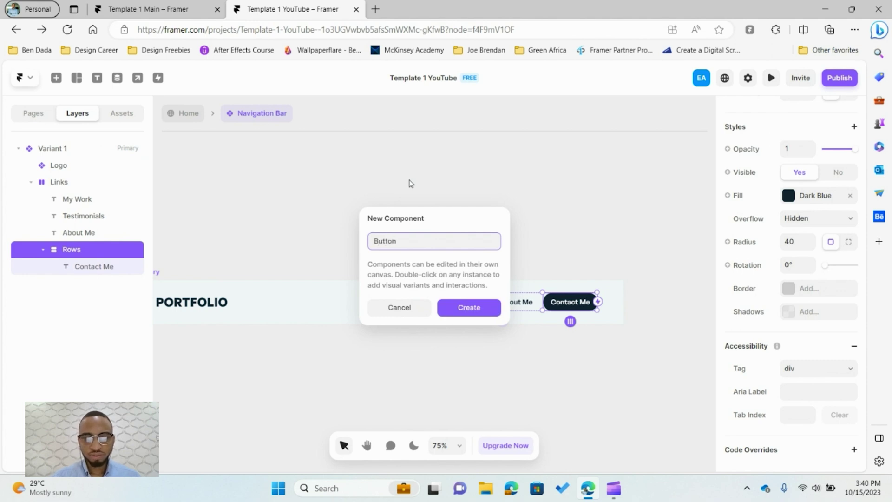
key(Return)
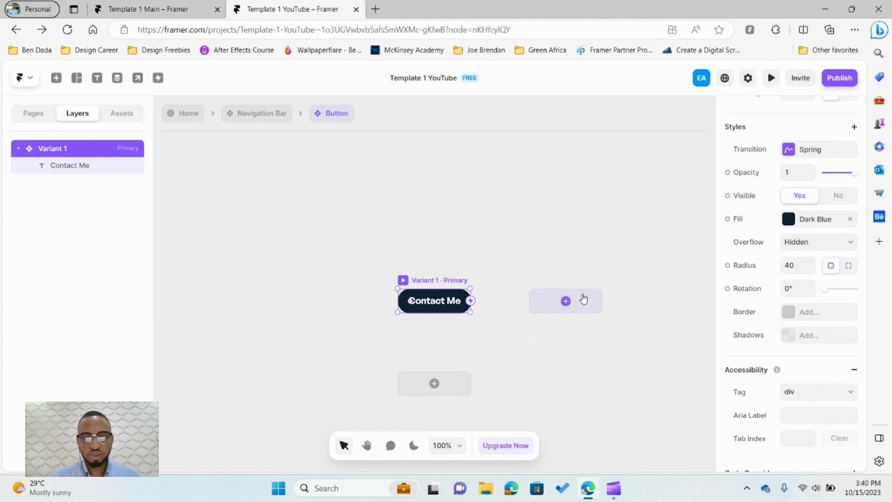
Return to the Home page canvas and deselect the navigation bar
click(185, 116)
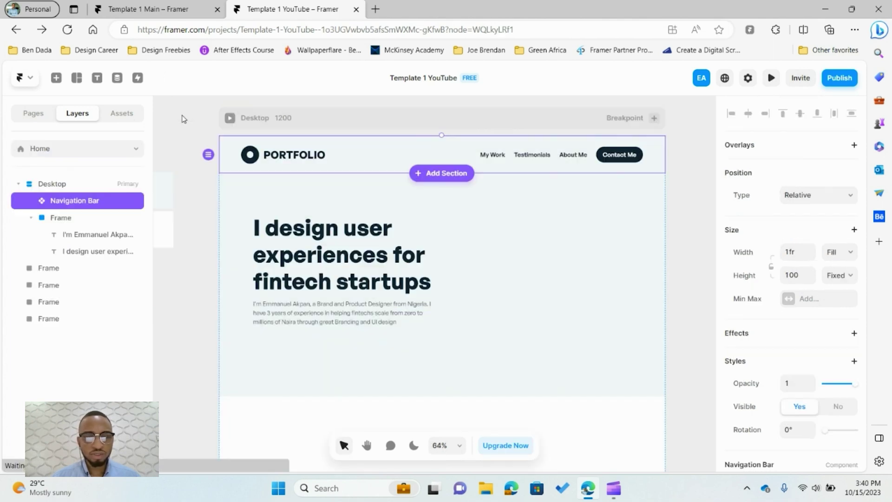
scroll(246, 199, down, 2)
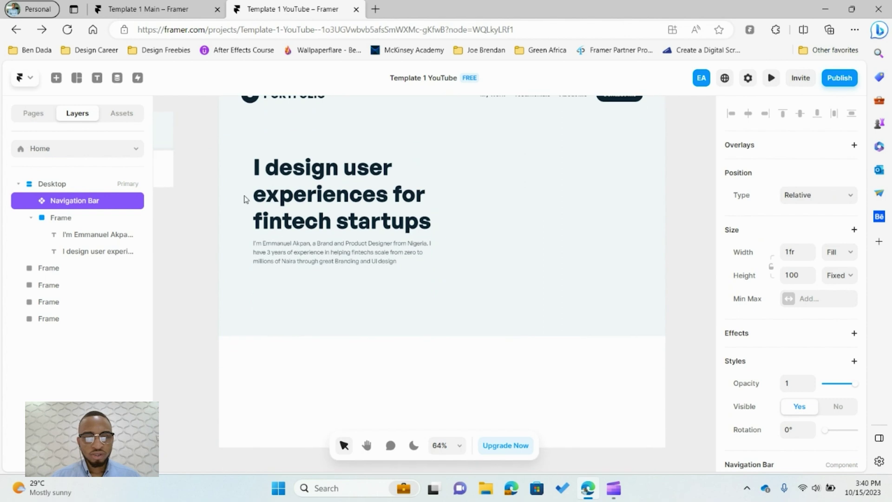
click(197, 140)
Place a Button instance beneath the bio, then select it with the headline and bio
click(122, 114)
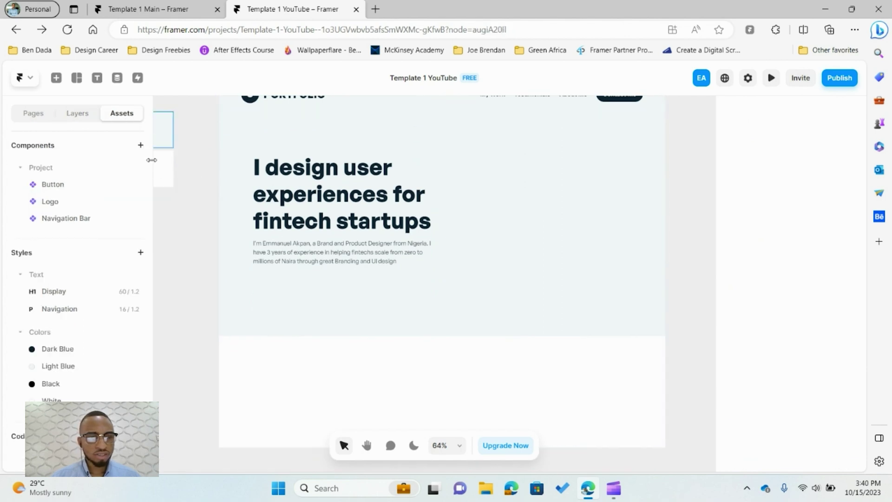
drag(56, 191, 298, 291)
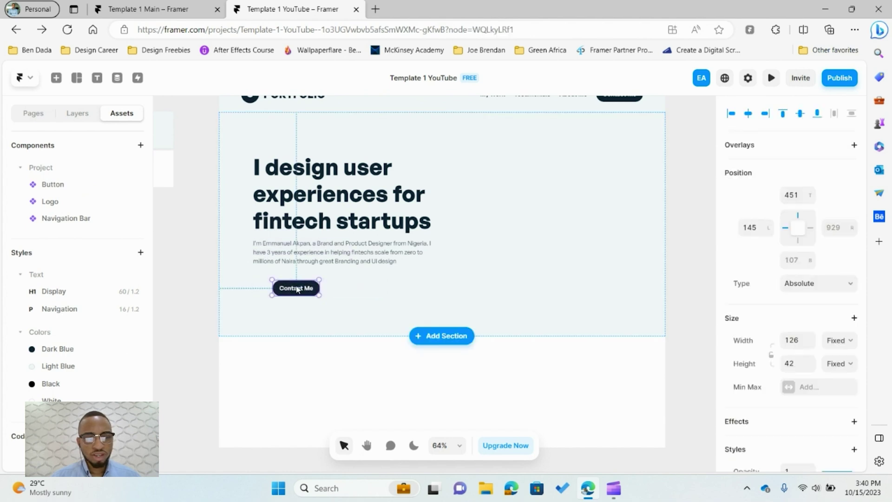
scroll(297, 288, up, 3)
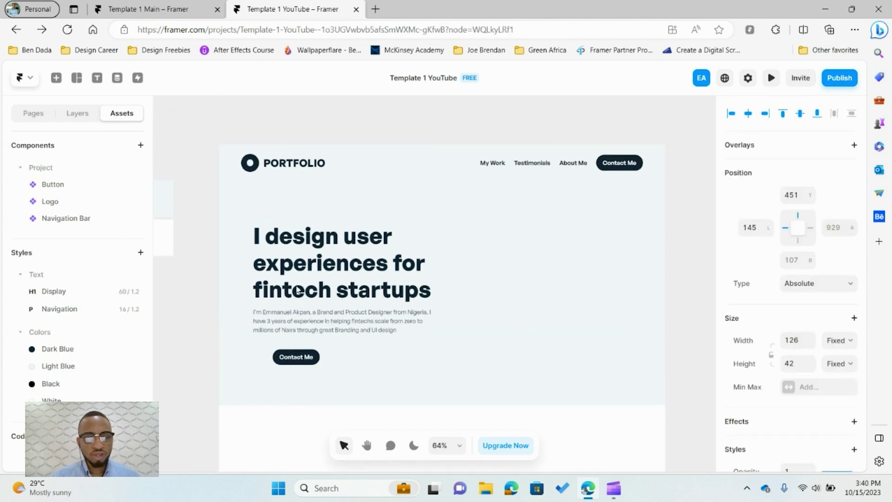
click(362, 278)
shift+click(362, 325)
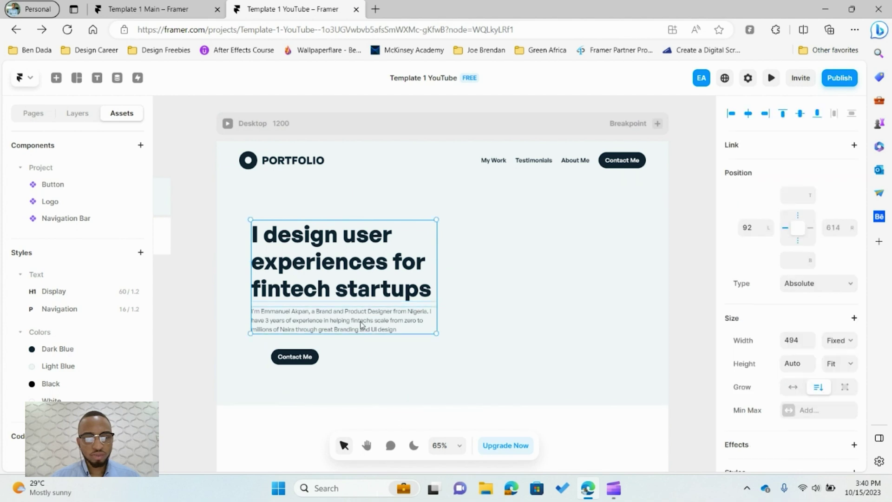
shift+click(303, 356)
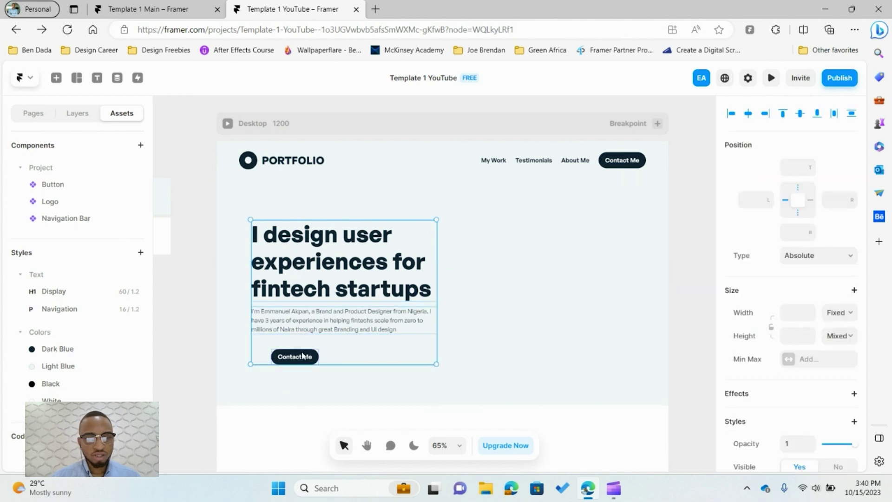
Wrap the headline, bio and button in a new frame with a stack layout
right_click(303, 356)
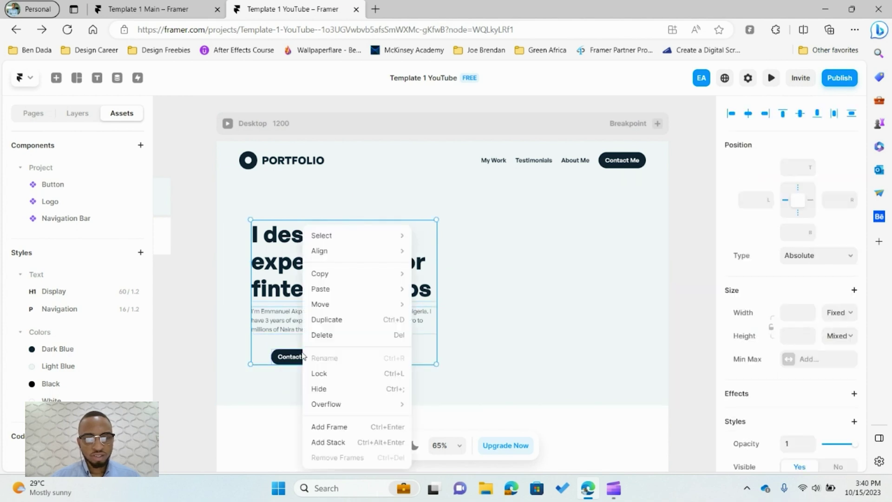
click(367, 427)
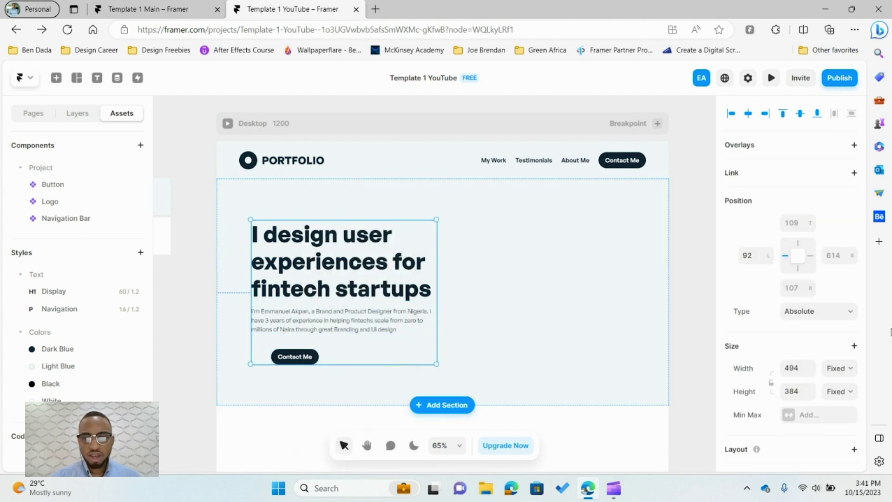
scroll(741, 388, down, 3)
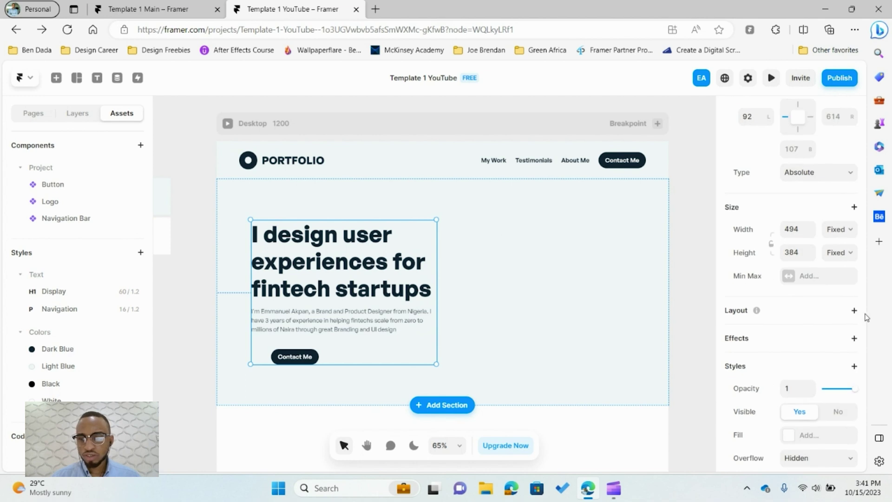
click(853, 311)
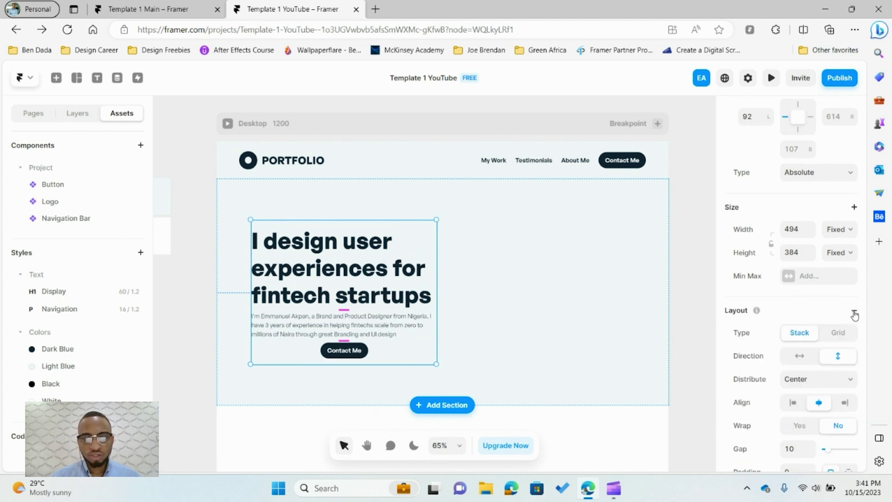
Set the stack to distribute Start, align left, with a 16 gap
scroll(593, 305, down, 1)
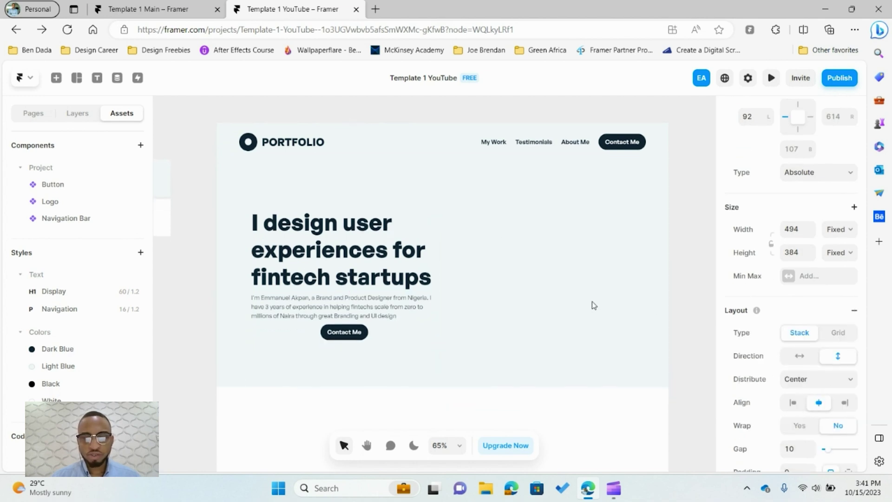
scroll(741, 383, down, 3)
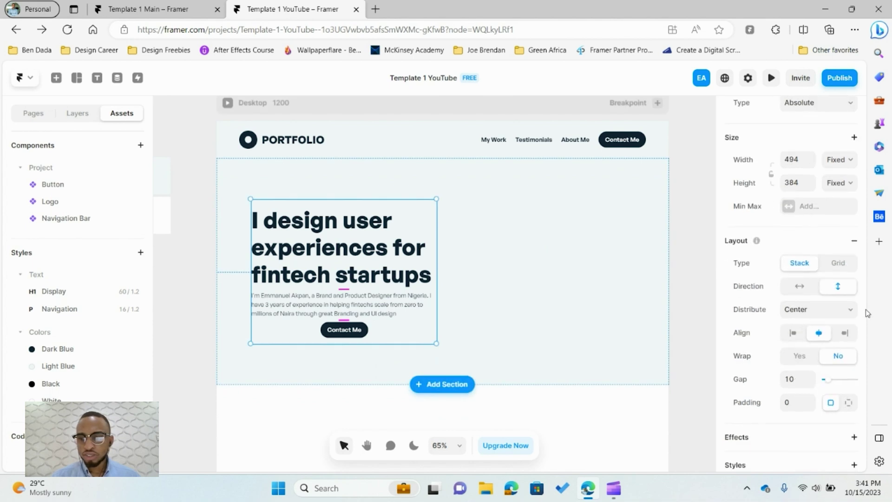
click(851, 313)
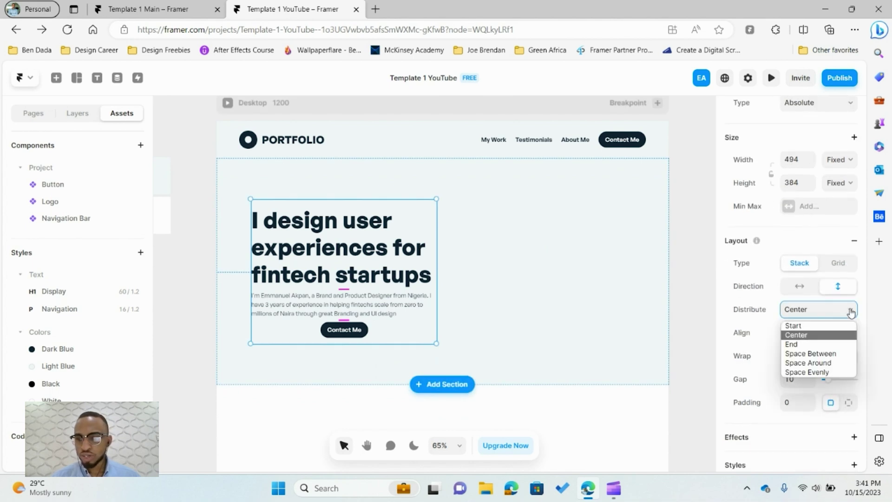
click(829, 326)
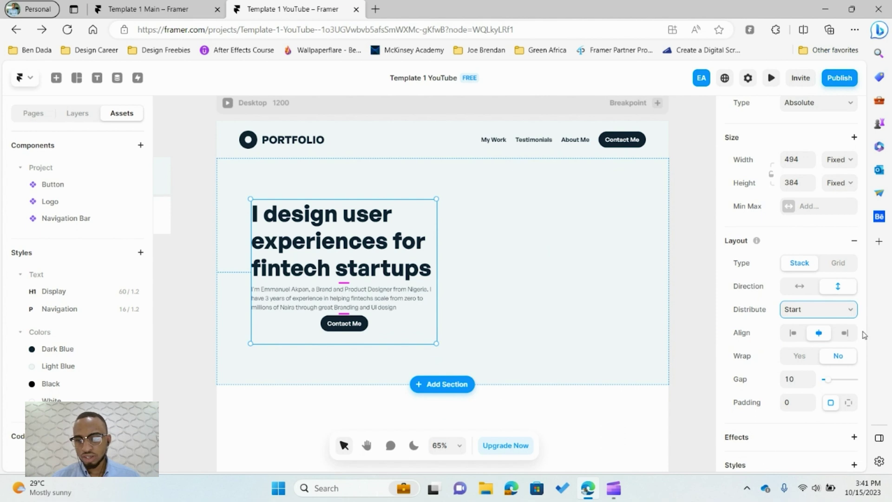
click(794, 333)
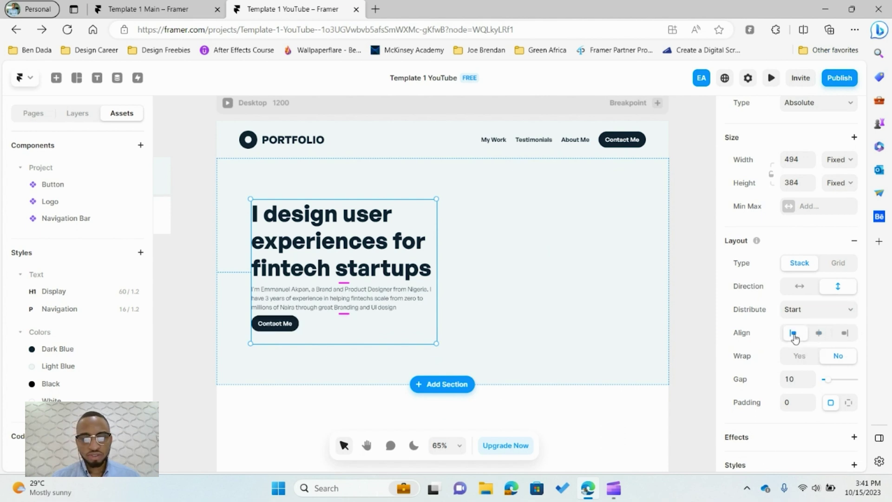
scroll(734, 312, down, 2)
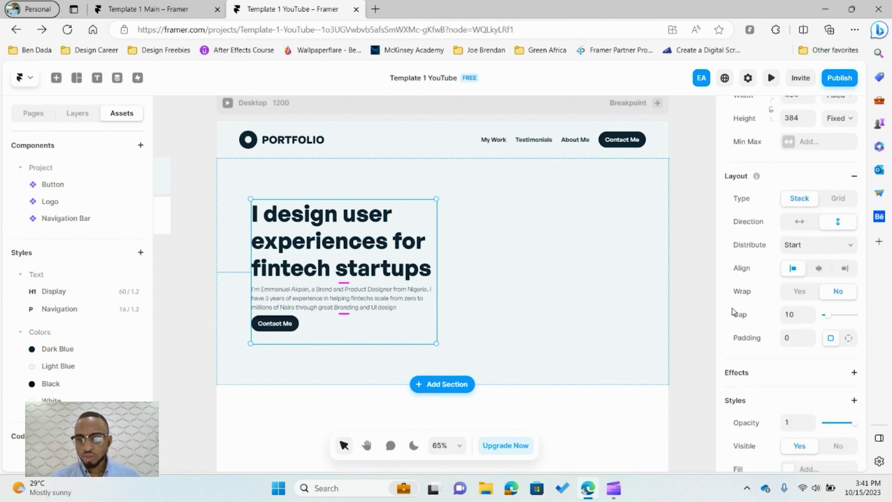
click(793, 318)
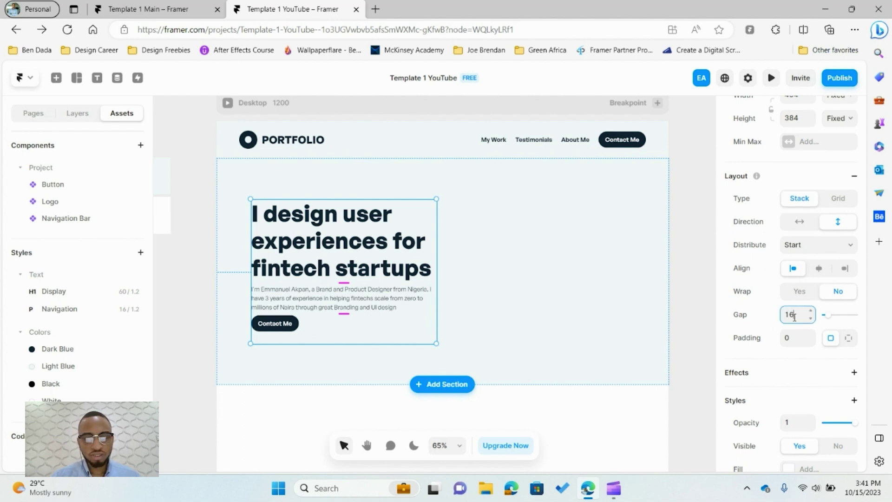
text(16)
key(Return)
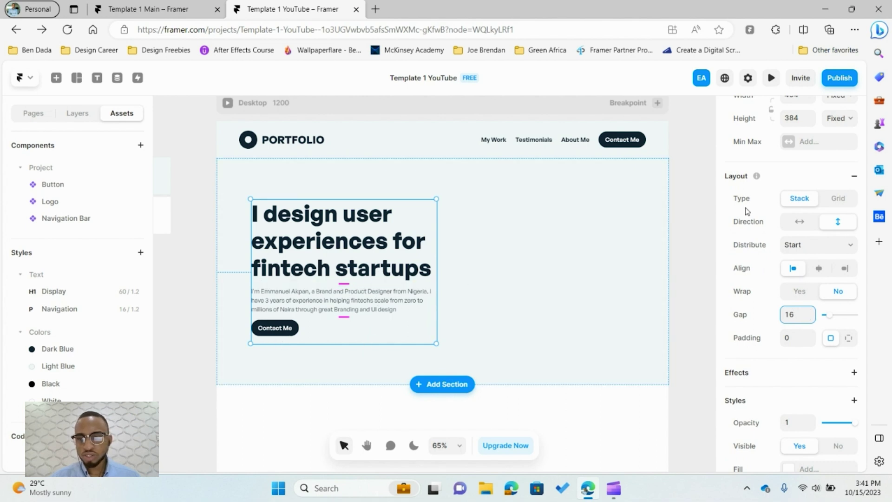
Make the stack's width and height Fit Content
scroll(745, 207, up, 2)
click(848, 204)
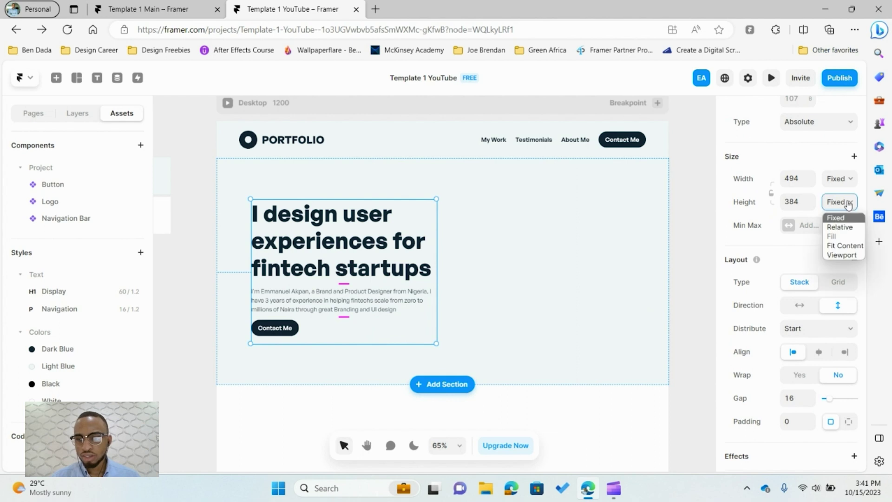
click(847, 249)
click(844, 179)
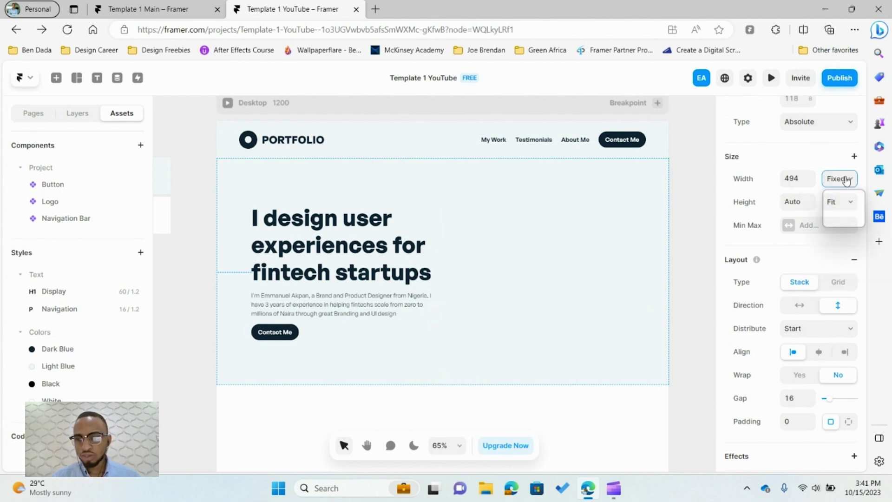
click(846, 222)
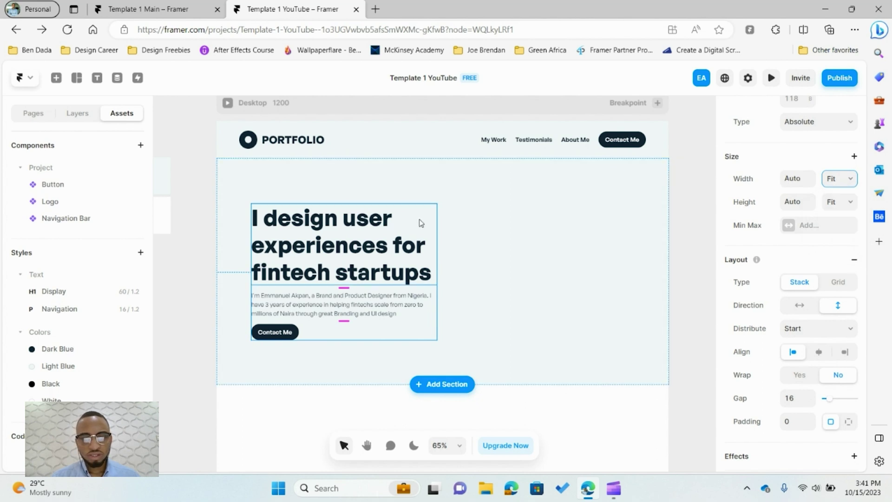
click(692, 235)
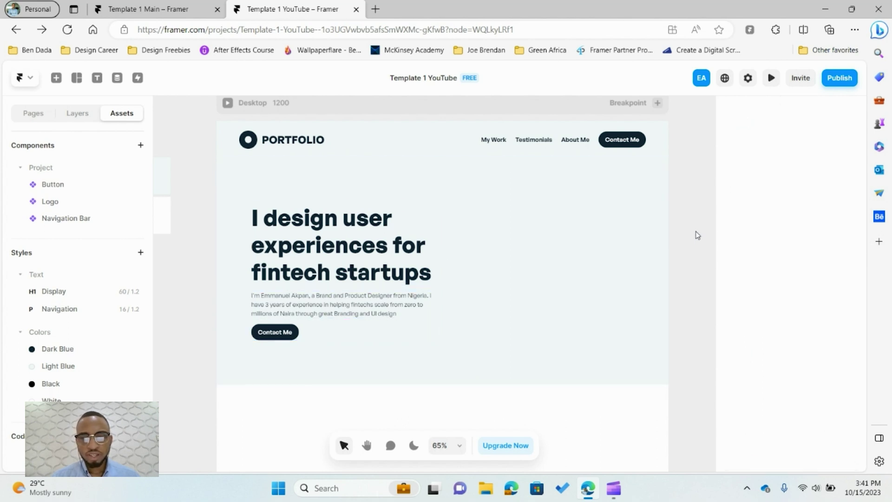
key(ctrl+shift+Tab)
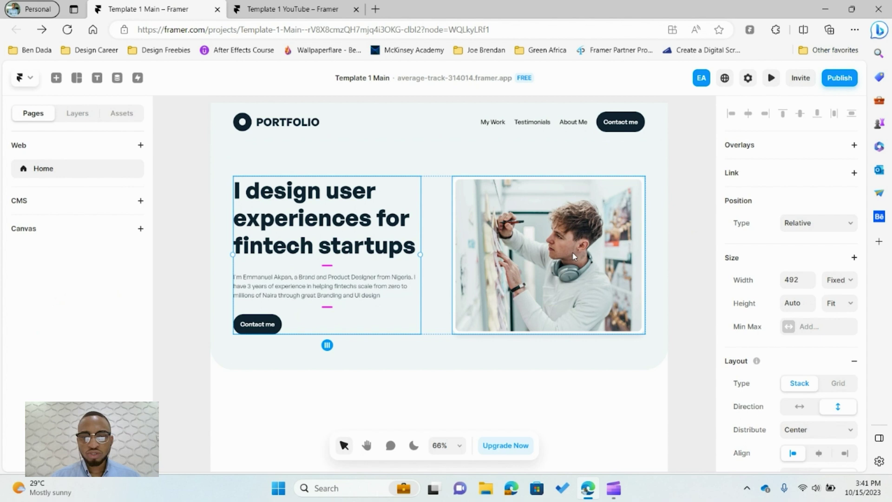
key(ctrl+Tab)
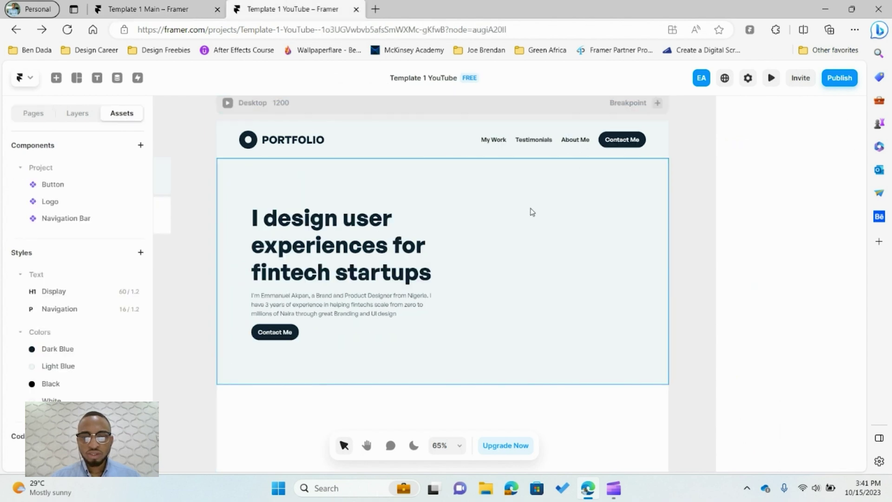
Draw a 436 × 396 frame to the right of the hero headline
click(473, 240)
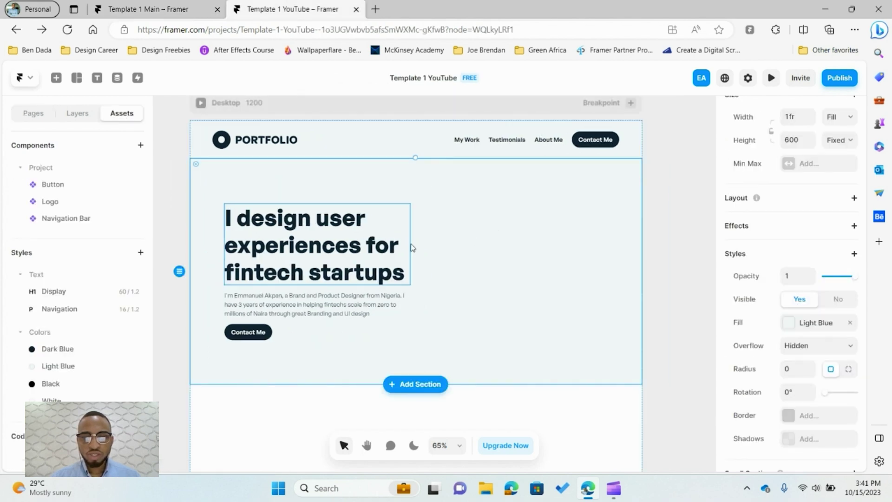
click(76, 113)
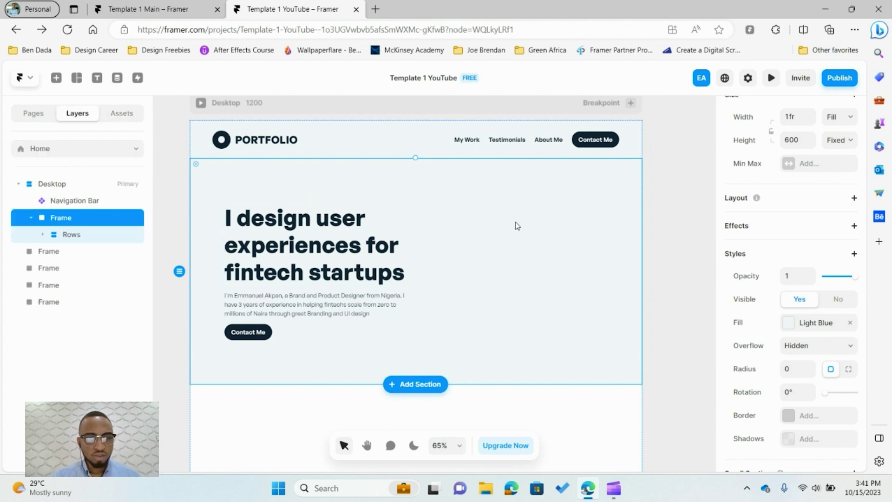
key(f)
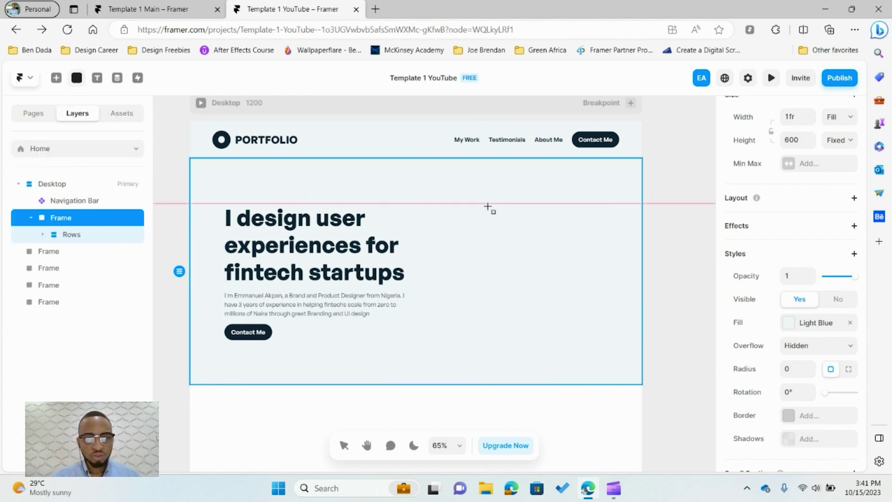
drag(447, 194, 611, 344)
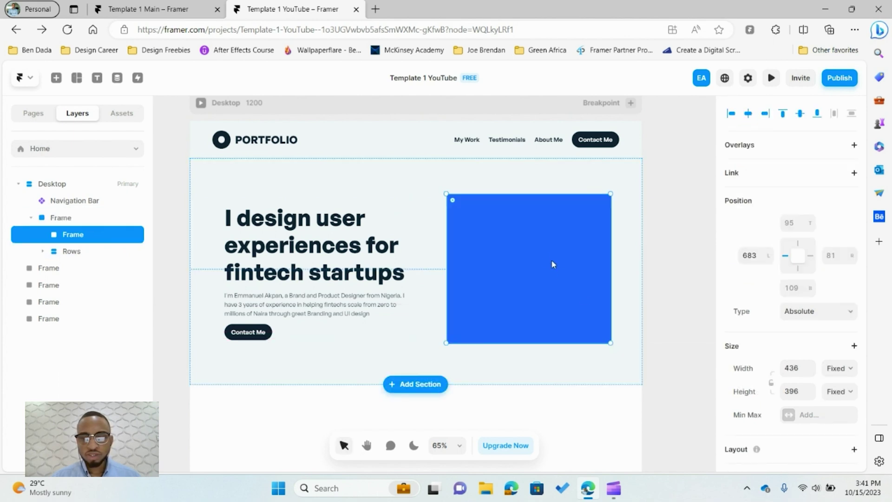
Fill the frame with an Unsplash photo found by searching 'designer'
scroll(798, 452, down, 5)
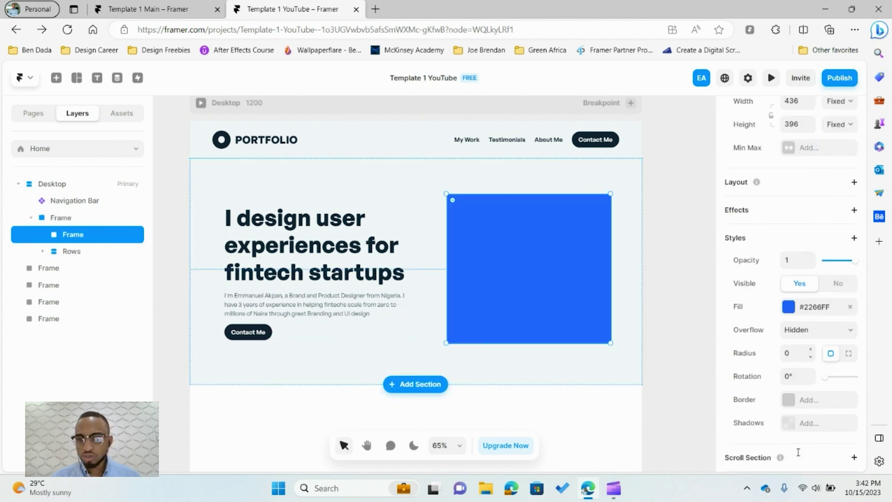
click(788, 306)
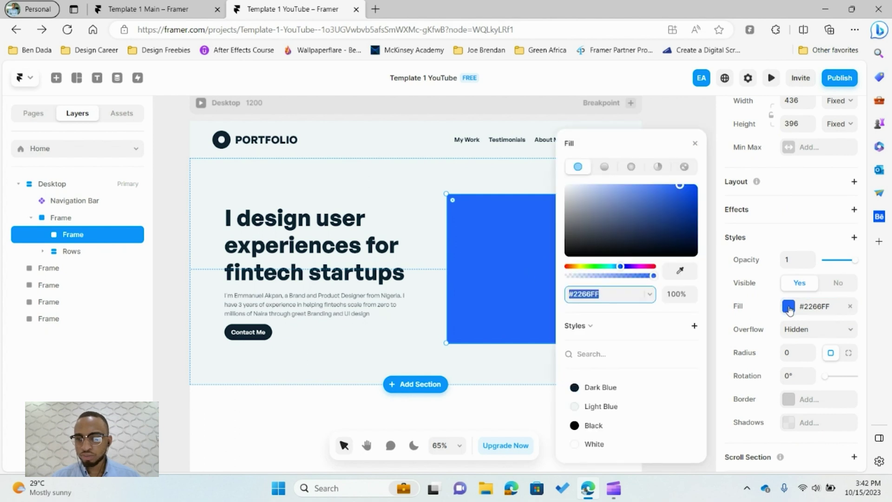
click(684, 167)
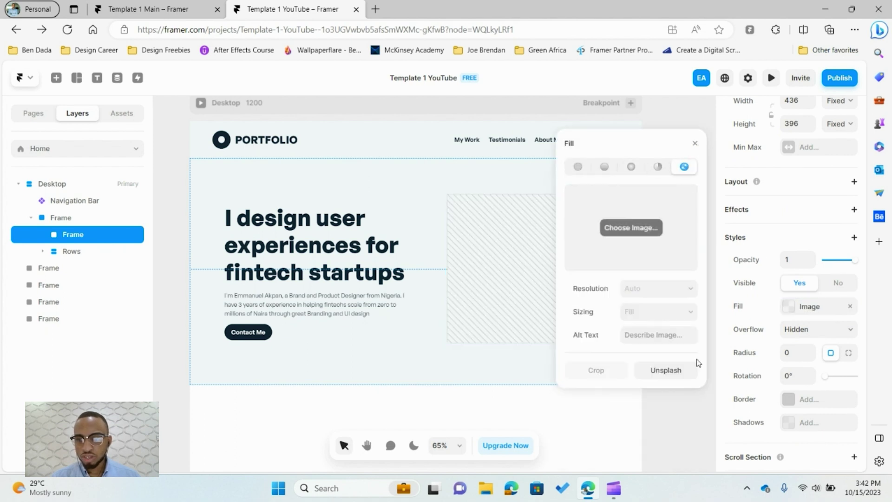
click(677, 378)
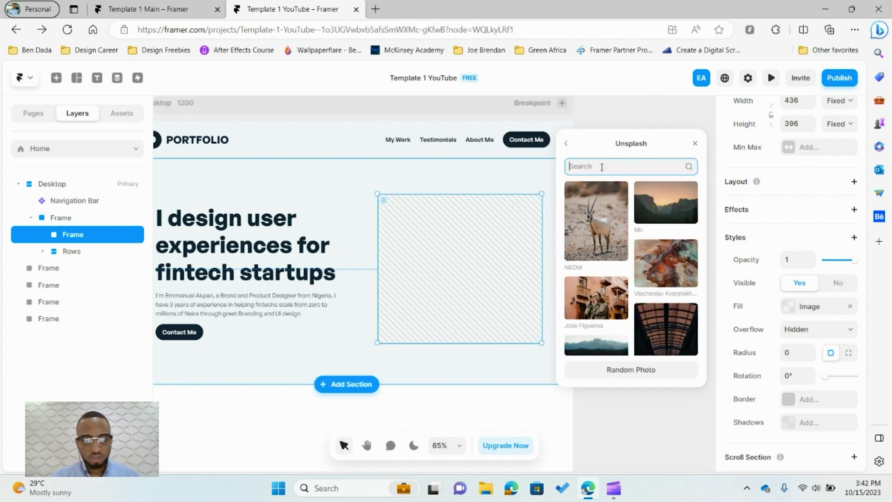
text(designer)
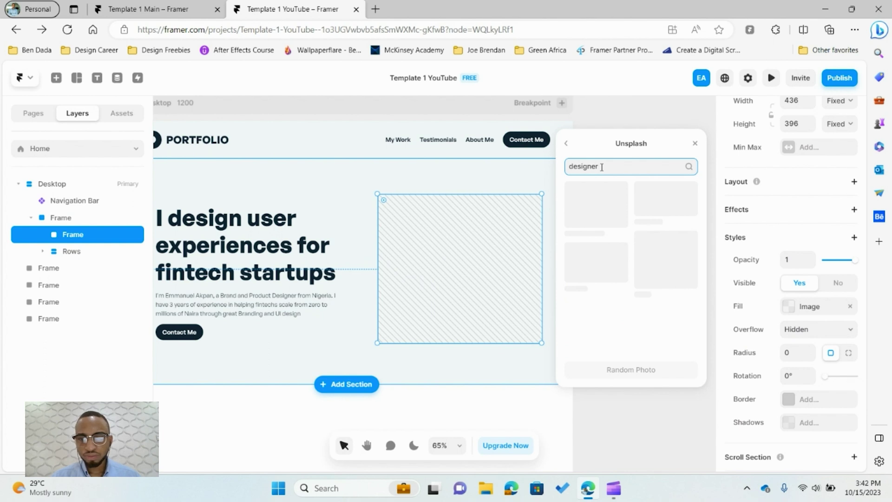
scroll(645, 281, down, 2)
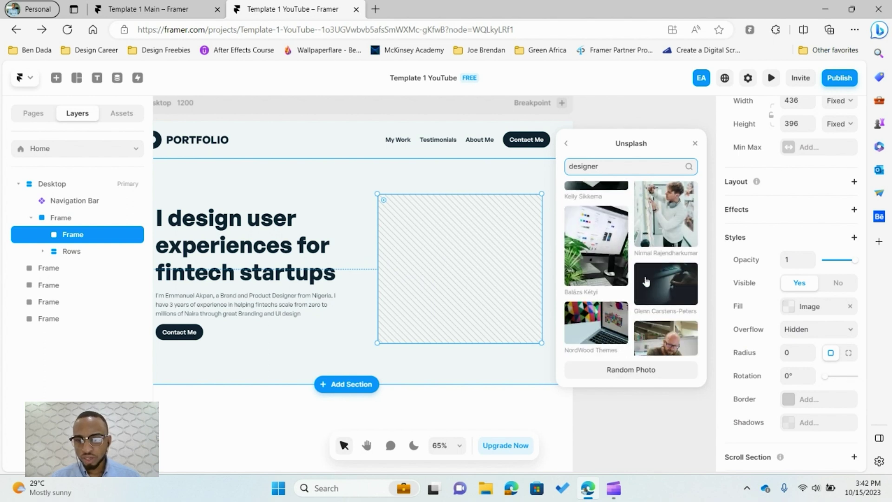
click(668, 221)
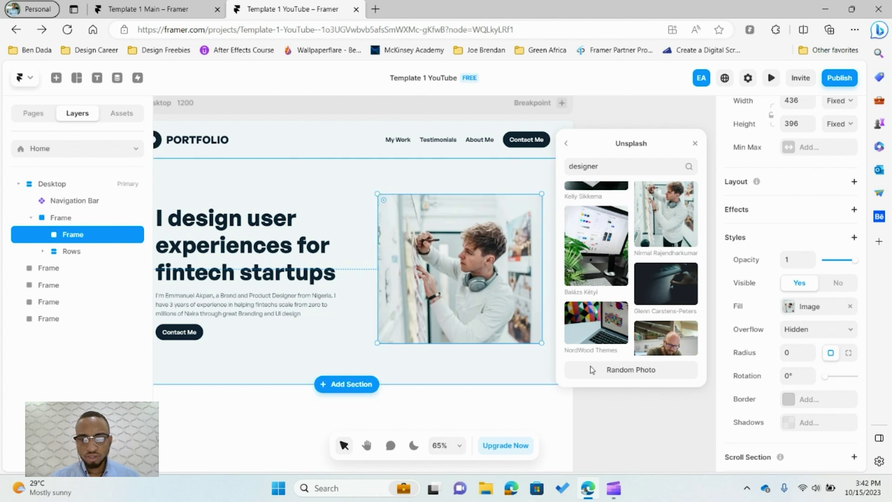
click(643, 421)
scroll(506, 333, left, 3)
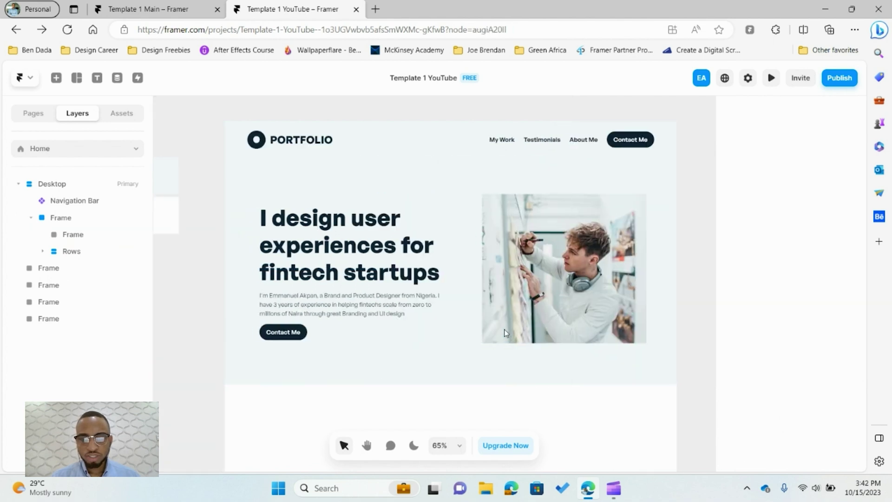
scroll(505, 333, right, 1)
scroll(505, 332, up, 1)
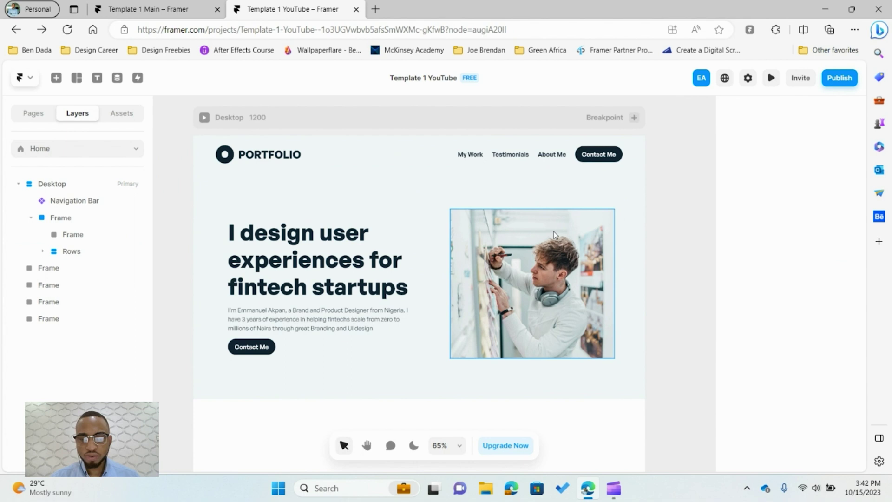
click(554, 234)
Round the photo frame's corners to a radius of 32
scroll(739, 392, down, 2)
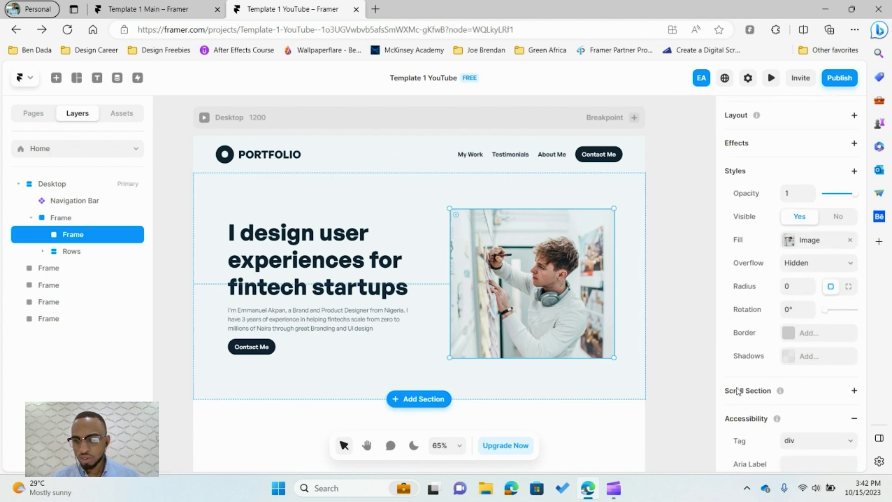
click(792, 286)
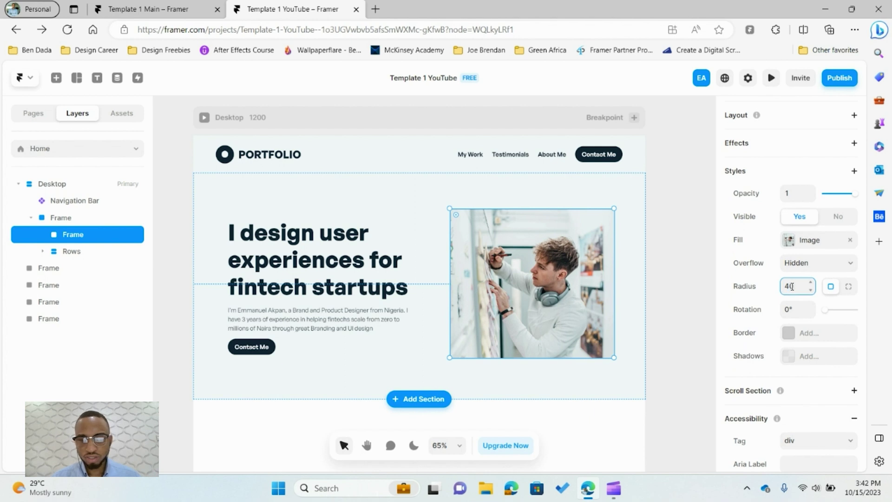
key(Return)
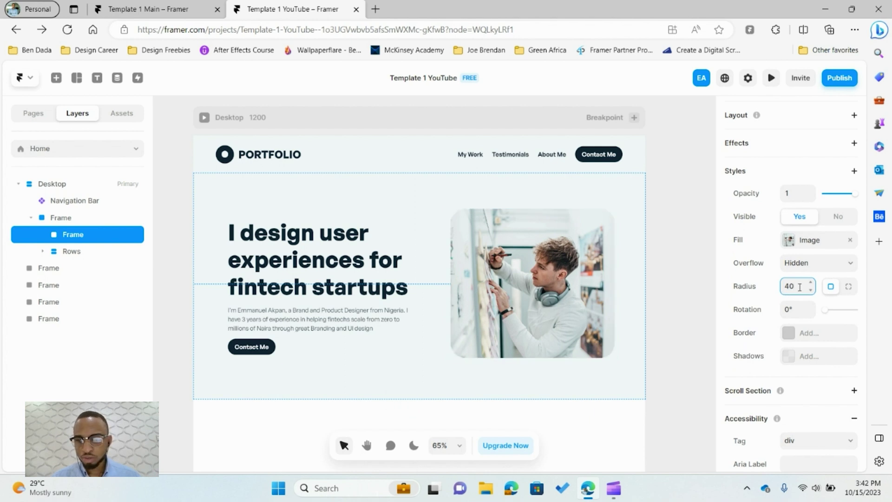
click(799, 286)
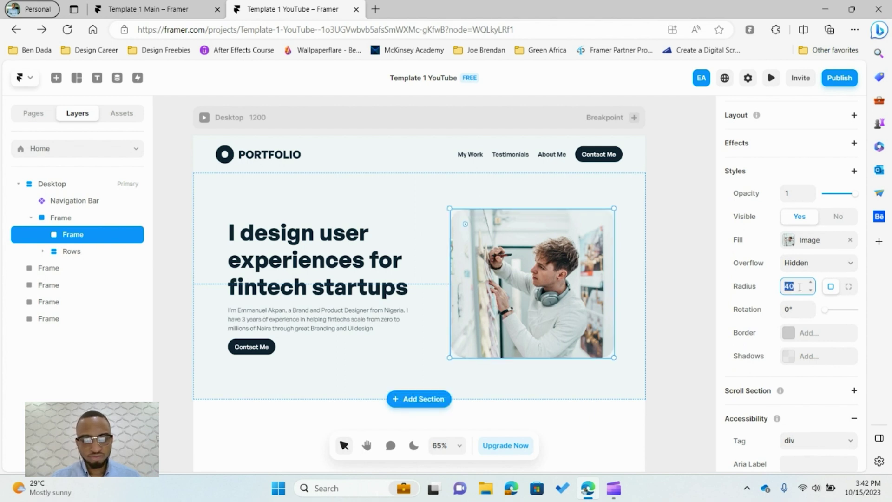
text(32)
key(Return)
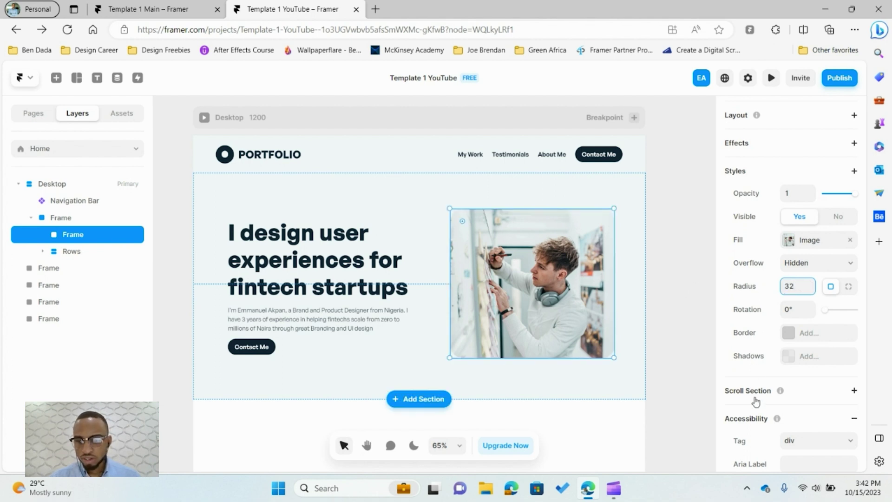
Add a solid white border of width 8 to the photo
scroll(756, 401, down, 2)
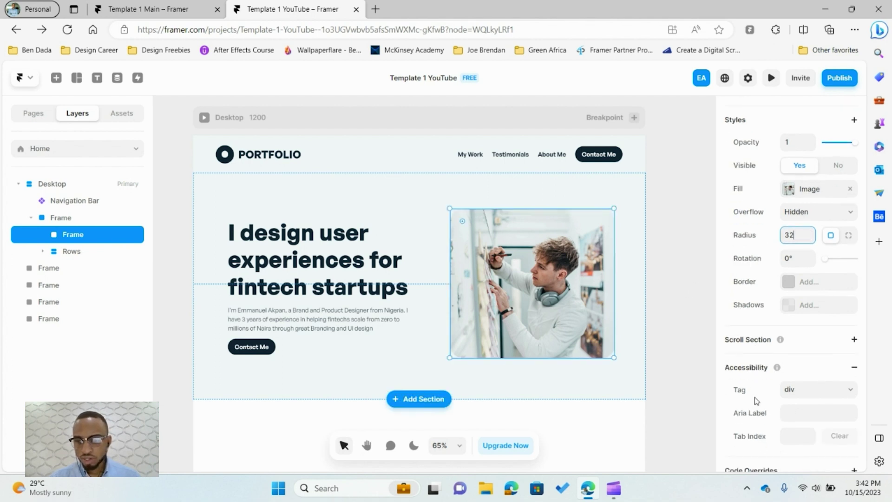
click(798, 285)
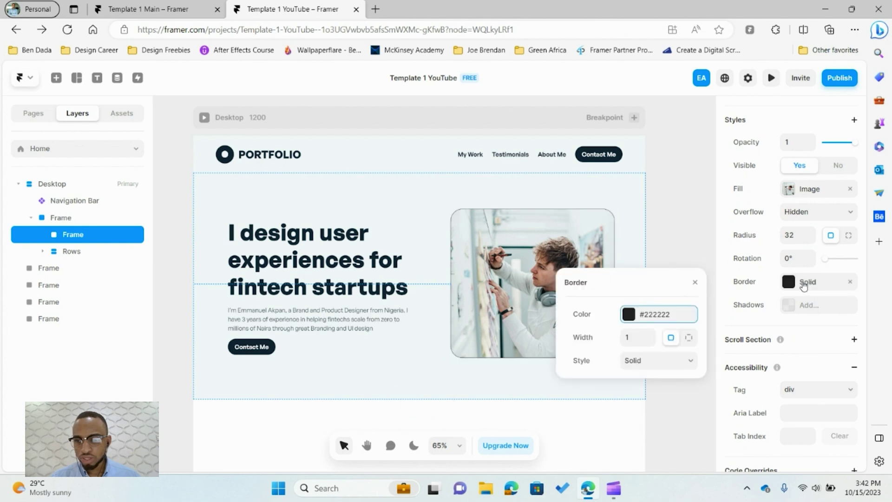
click(634, 318)
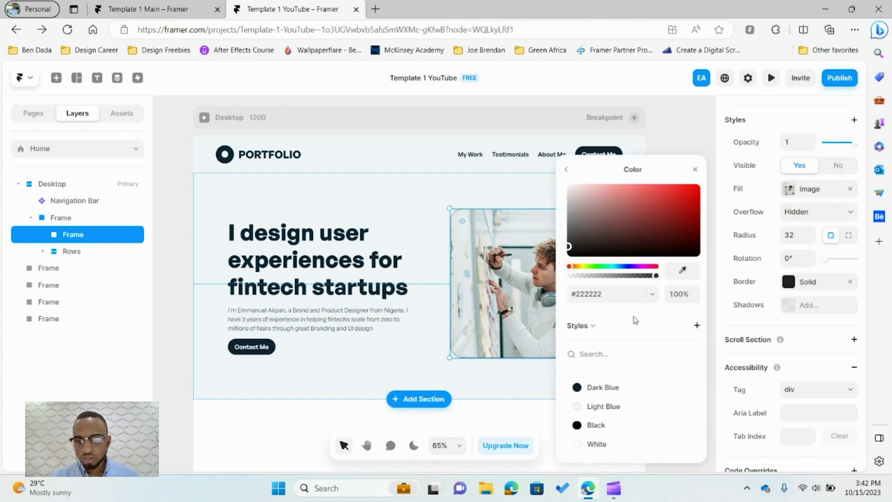
click(613, 445)
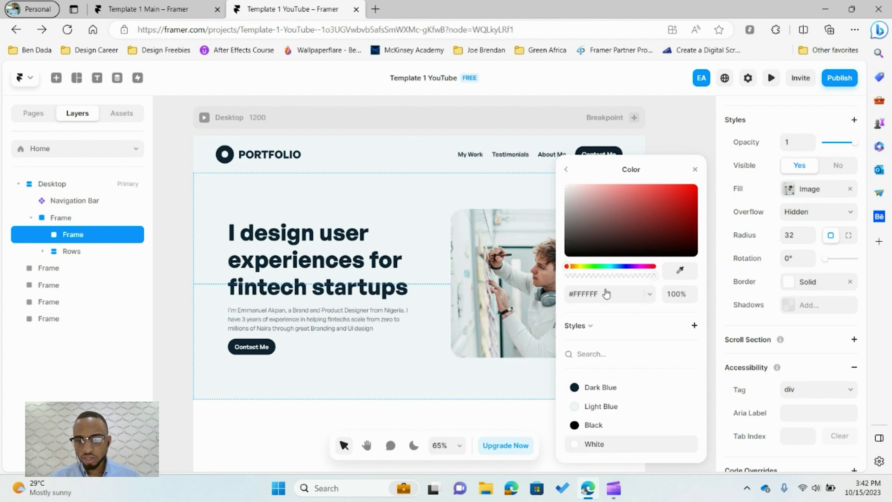
click(569, 171)
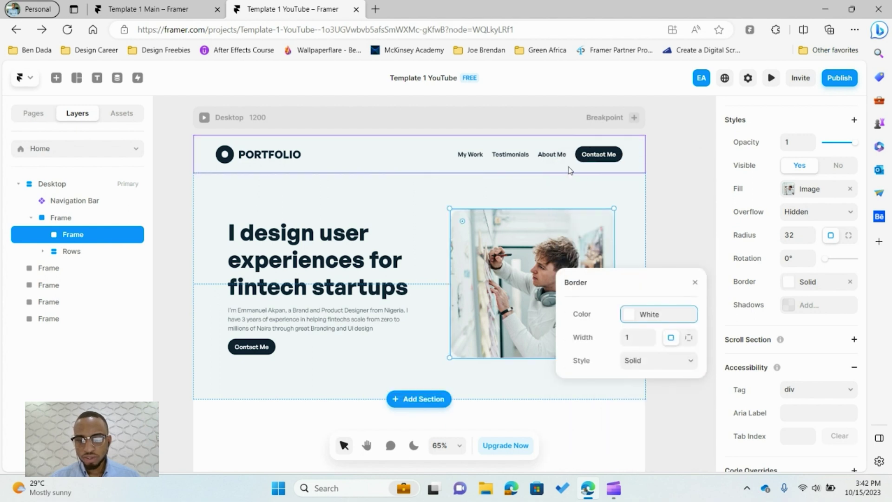
click(640, 335)
text(12)
key(Return)
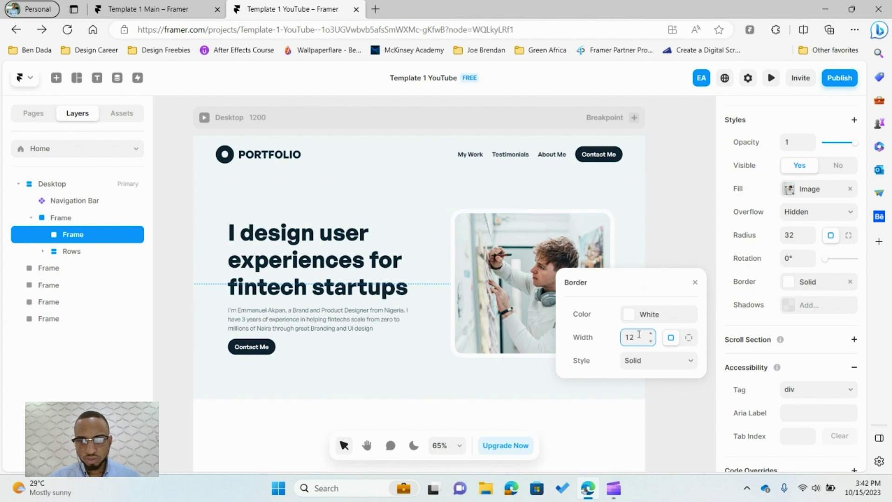
double_click(639, 335)
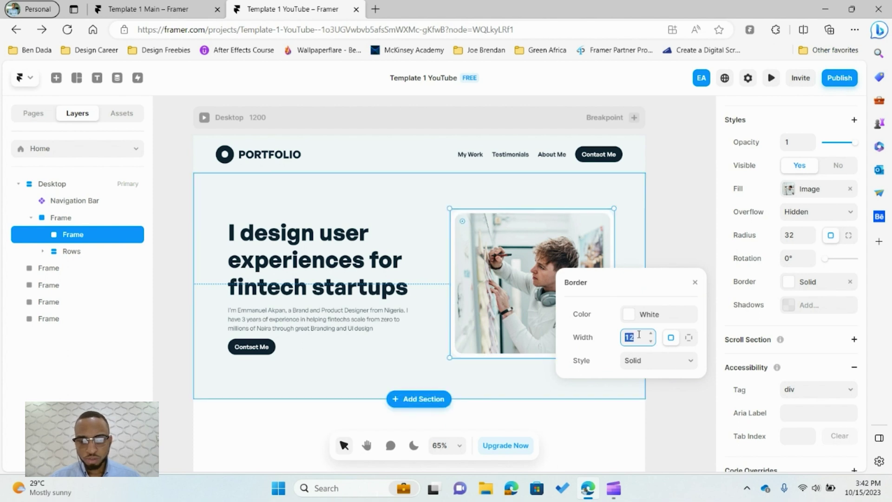
text(8)
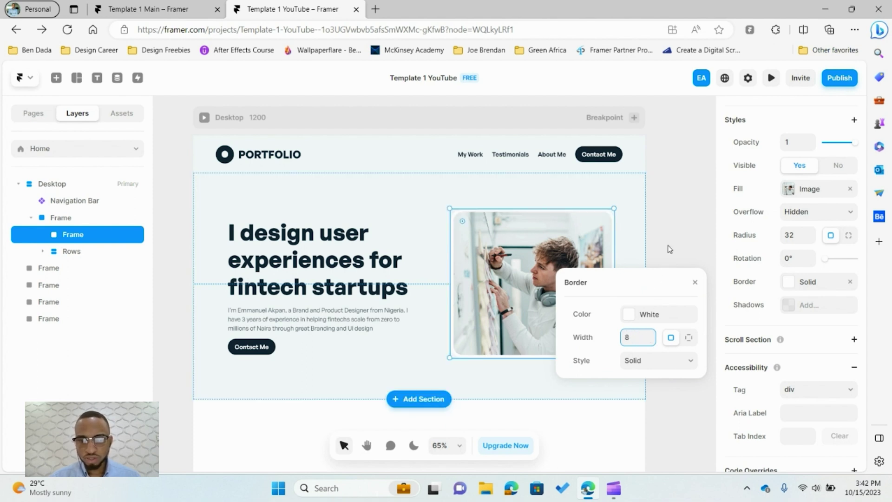
click(678, 222)
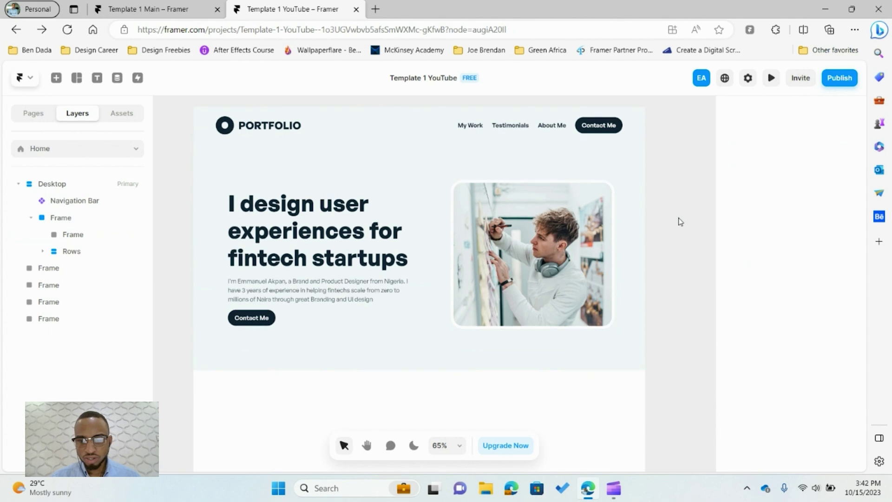
click(578, 224)
Add a Realistic drop shadow to the photo with its black colour at 15% opacity
scroll(747, 332, down, 1)
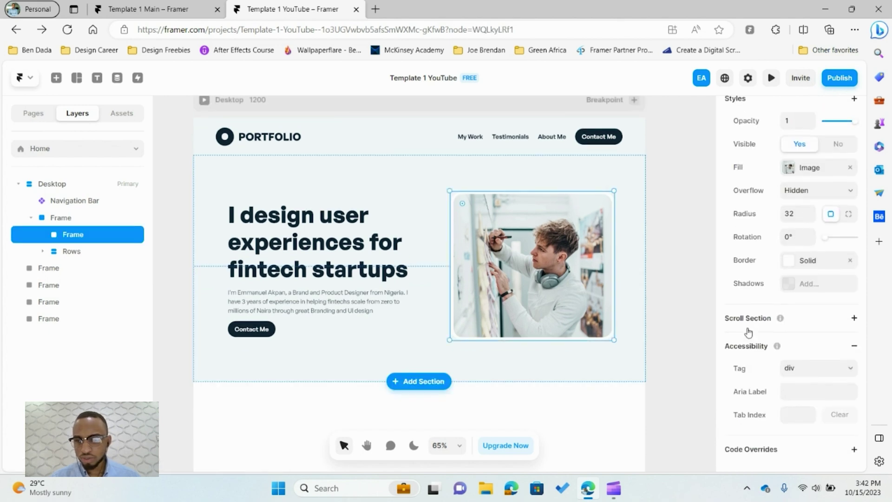
click(820, 284)
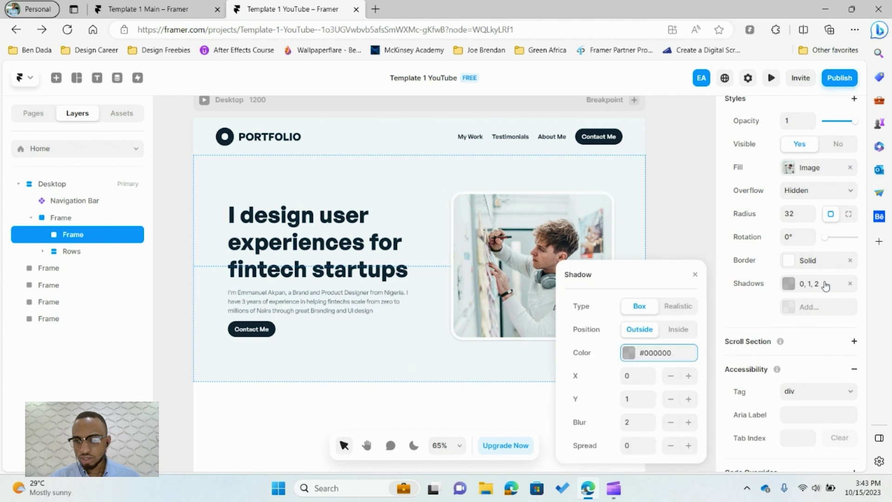
click(680, 308)
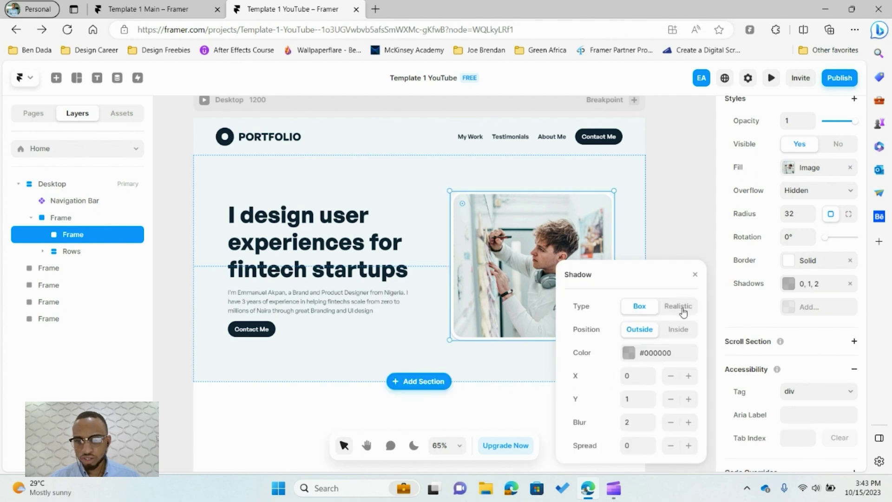
click(625, 356)
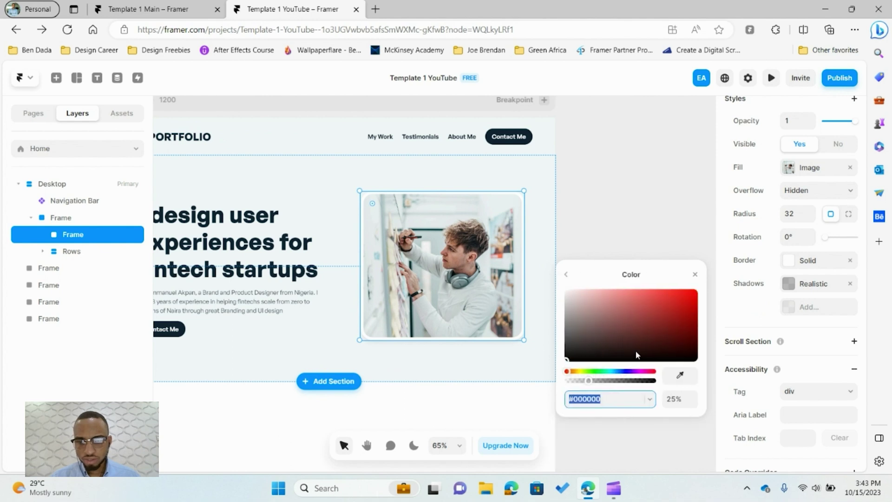
click(683, 398)
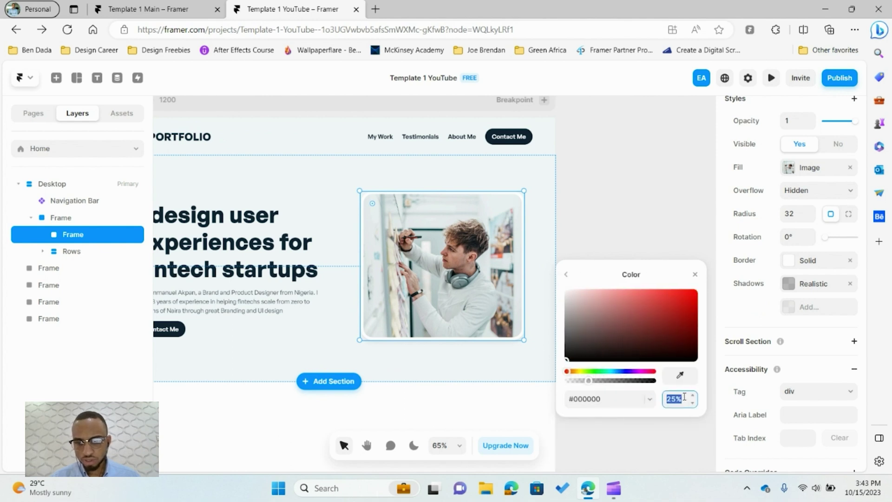
text(15)
key(Return)
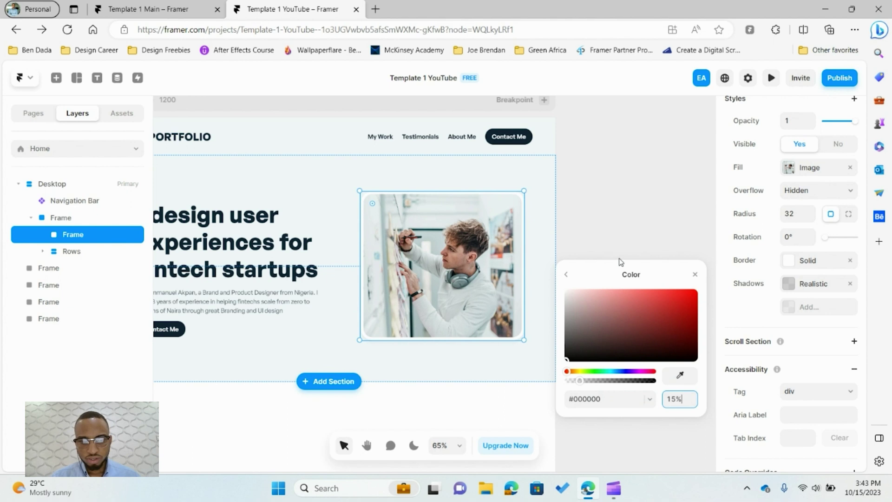
click(625, 221)
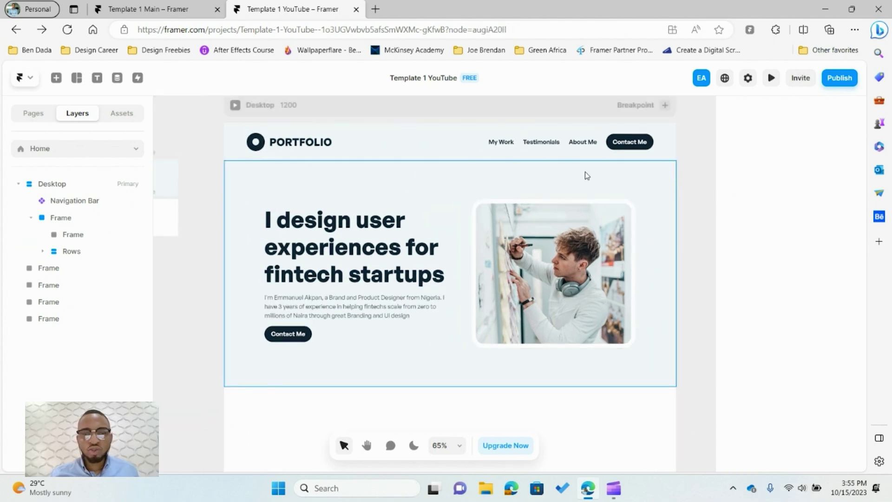
Give the hero frame a horizontal stack layout distributed Space Between
click(443, 180)
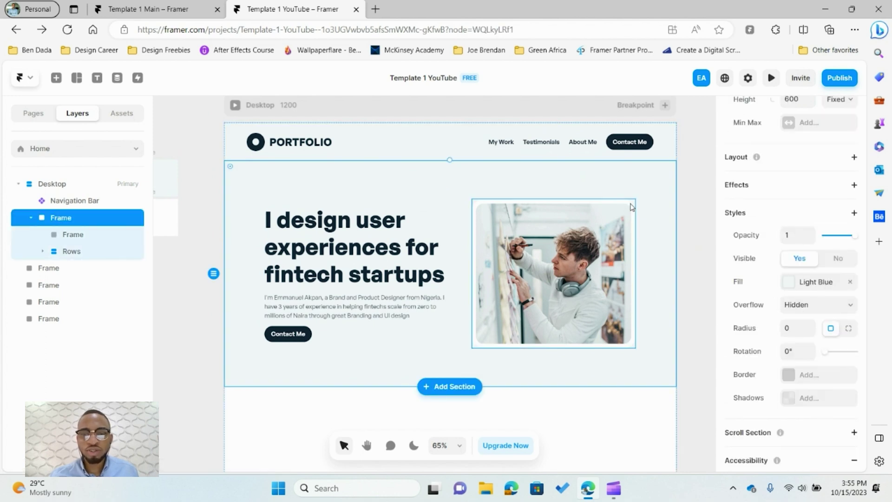
scroll(629, 205, right, 2)
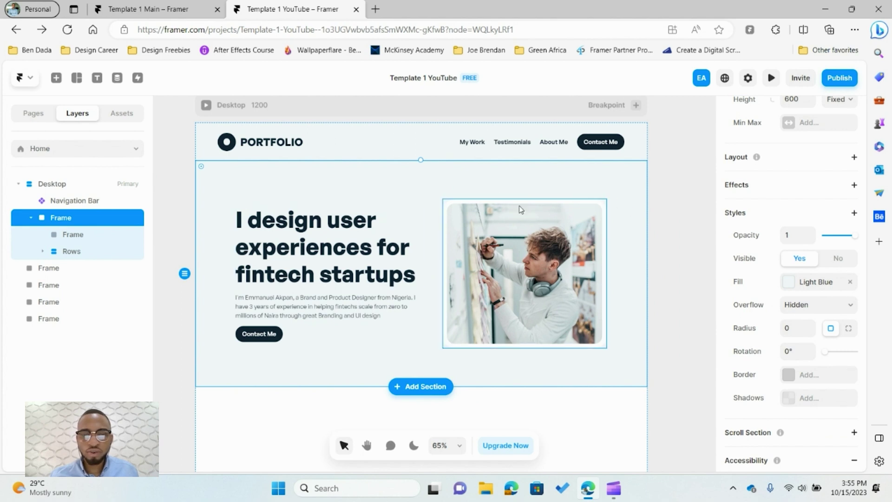
click(853, 158)
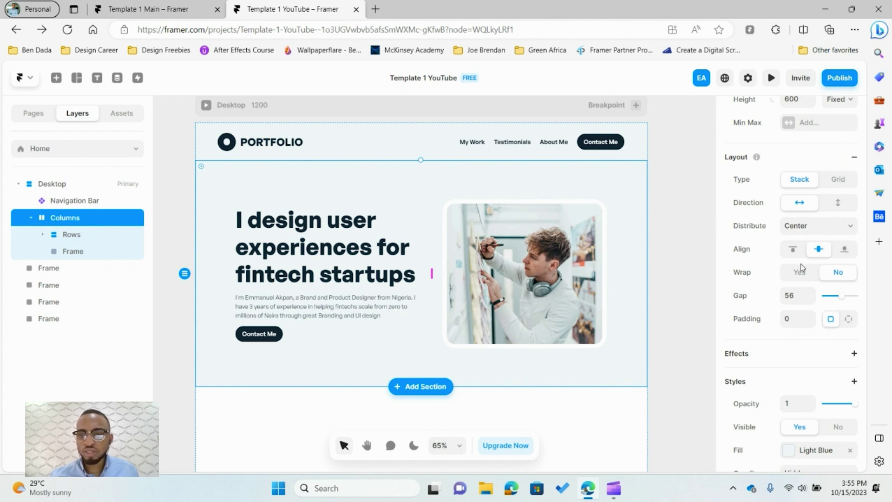
click(831, 230)
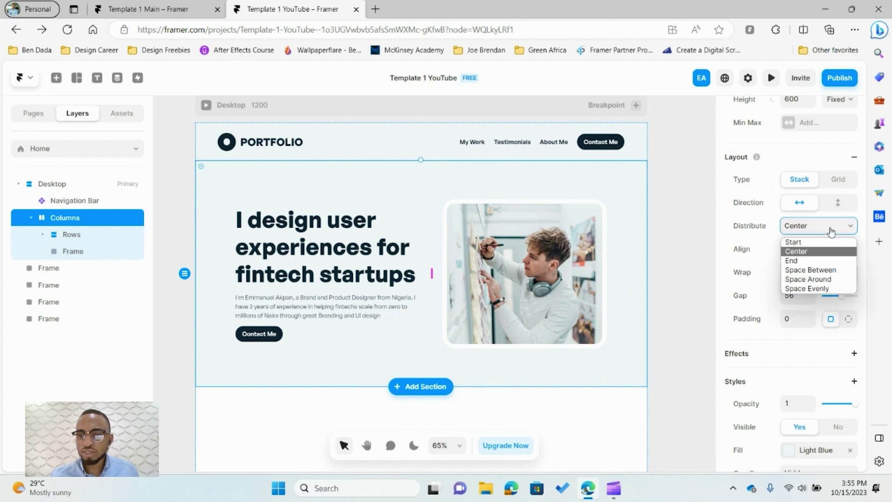
click(835, 270)
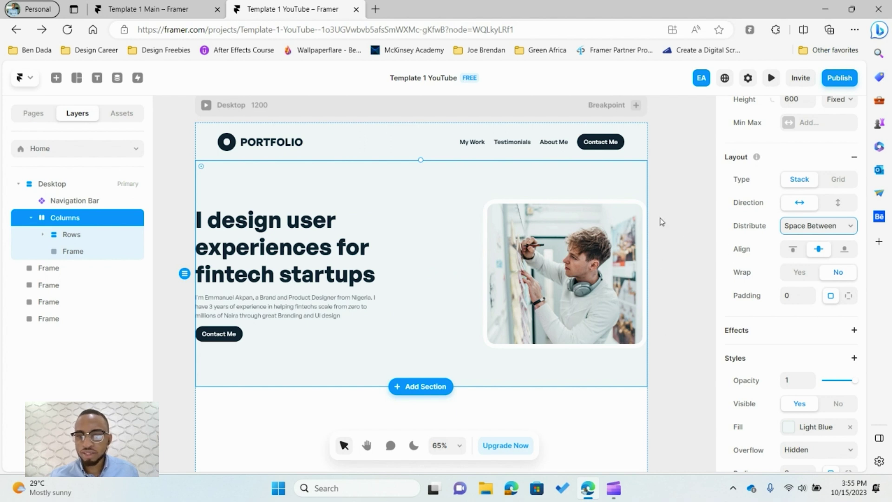
Switch to per-side padding with 60 on the right and left
click(848, 296)
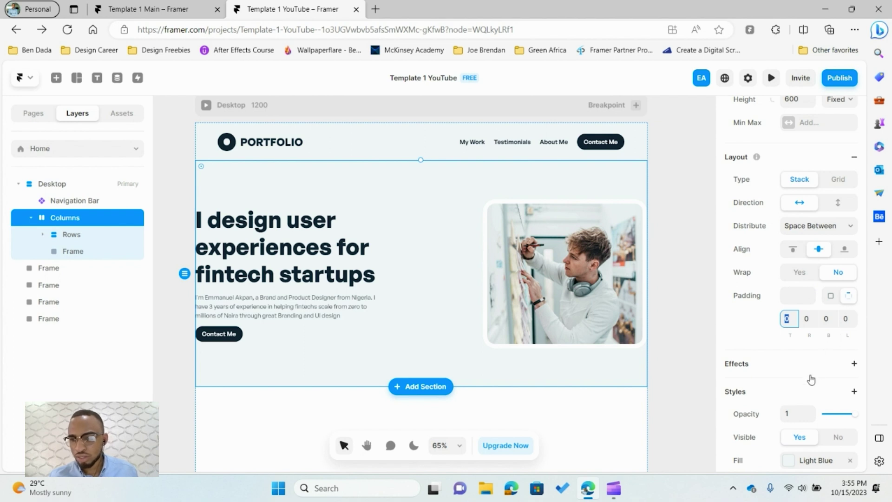
key(Tab)
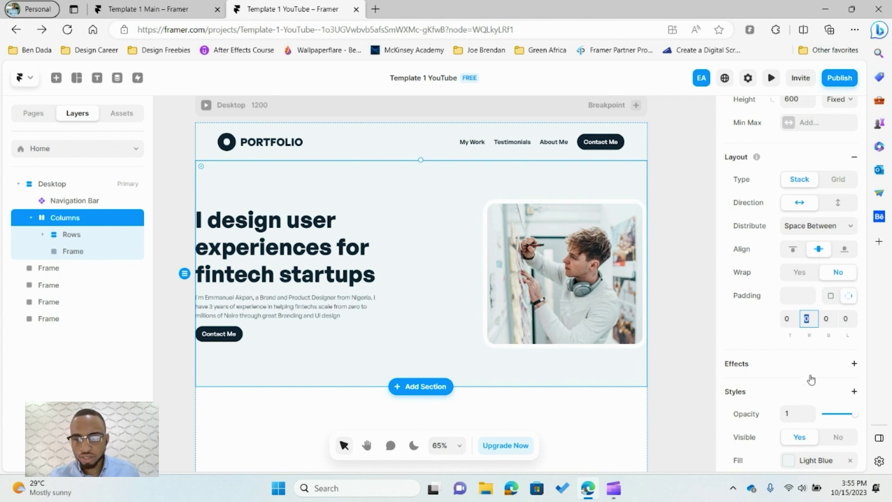
key(Tab)
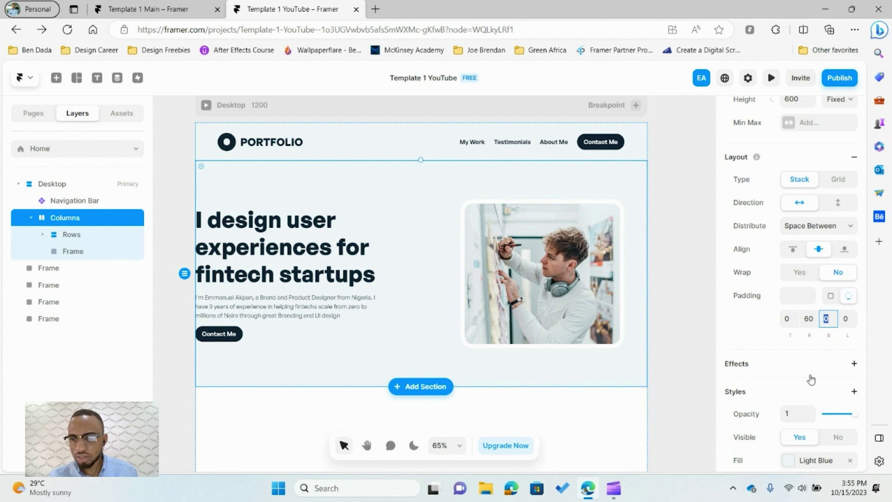
key(Tab)
text(60)
key(Return)
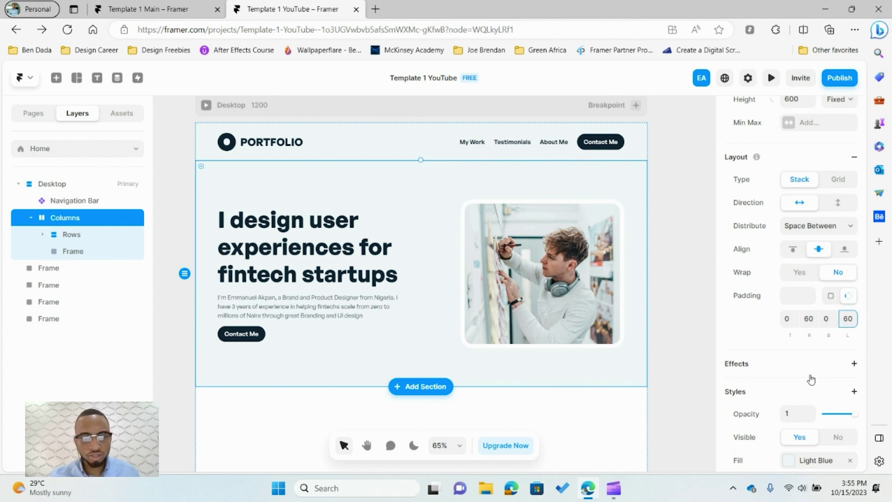
click(673, 202)
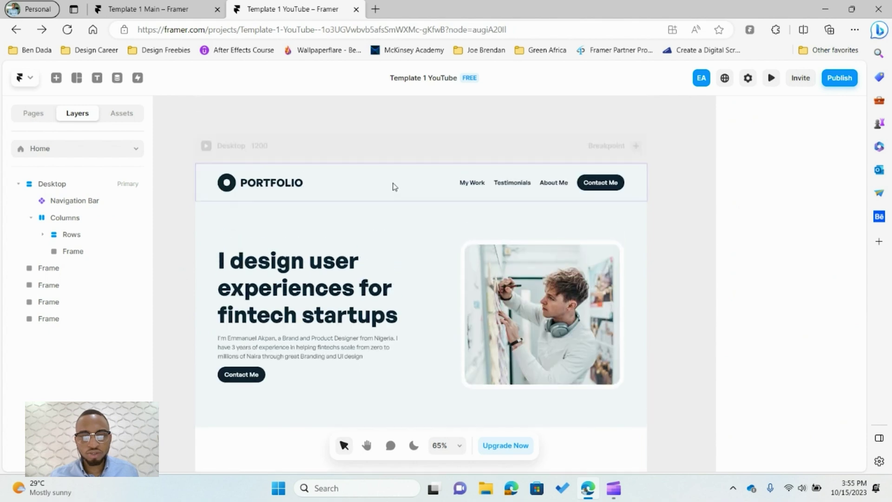
click(206, 146)
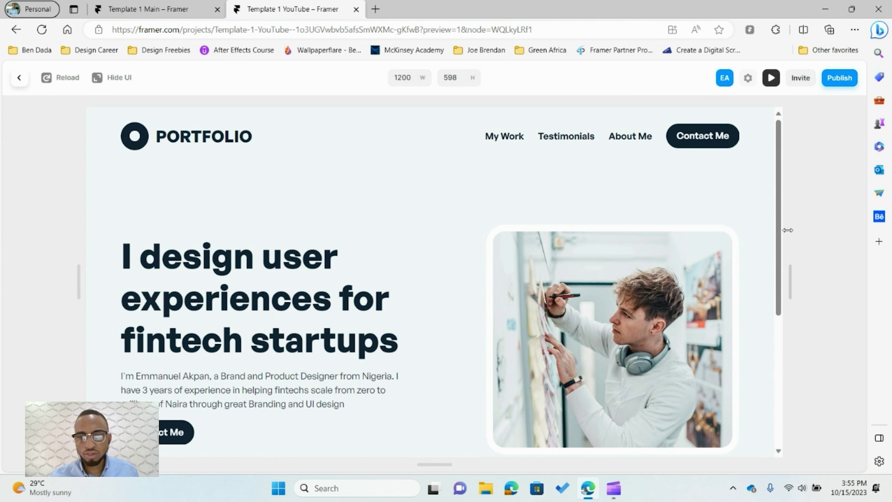
drag(787, 231, 793, 272)
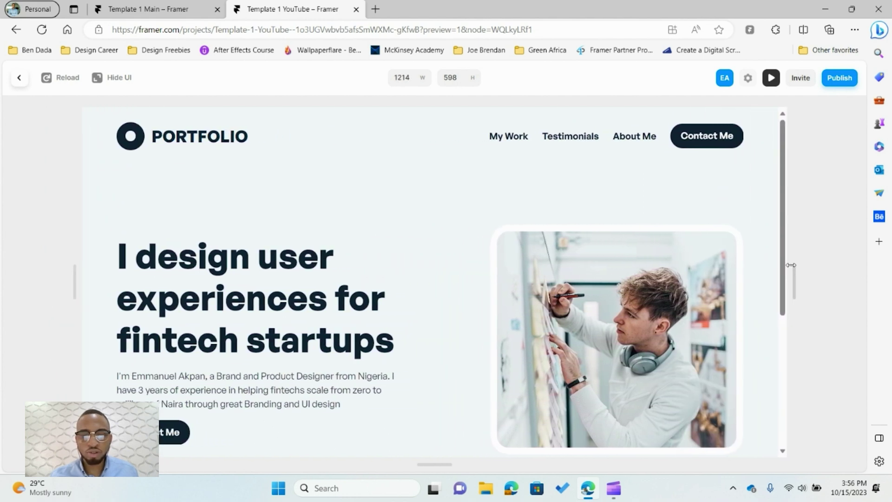
key(Escape)
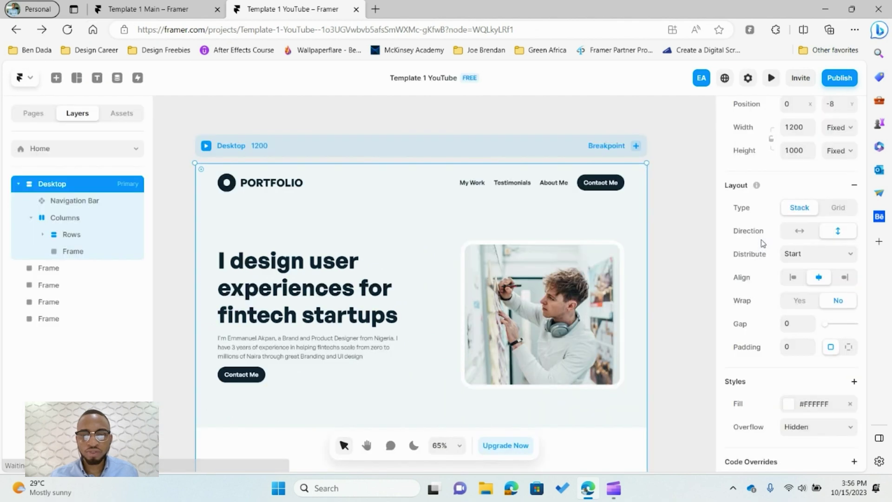
Select the hero section's Columns frame on the canvas
click(669, 258)
scroll(667, 258, down, 1)
scroll(668, 258, left, 1)
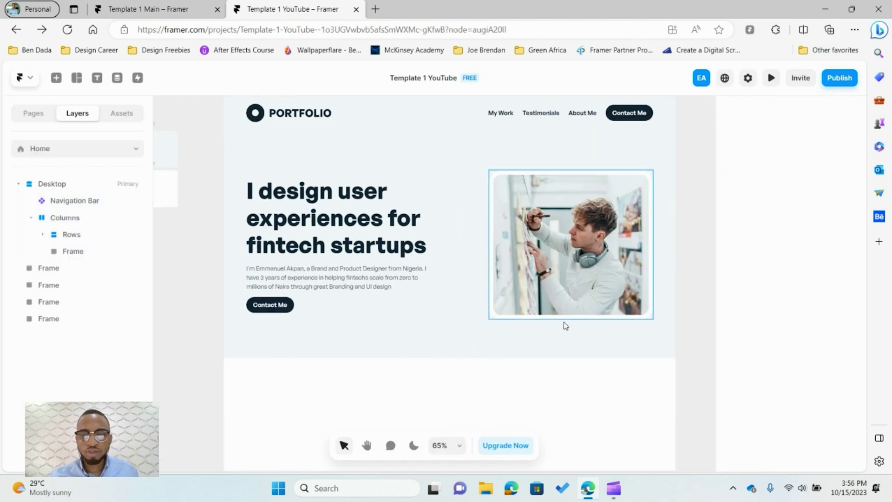
click(461, 349)
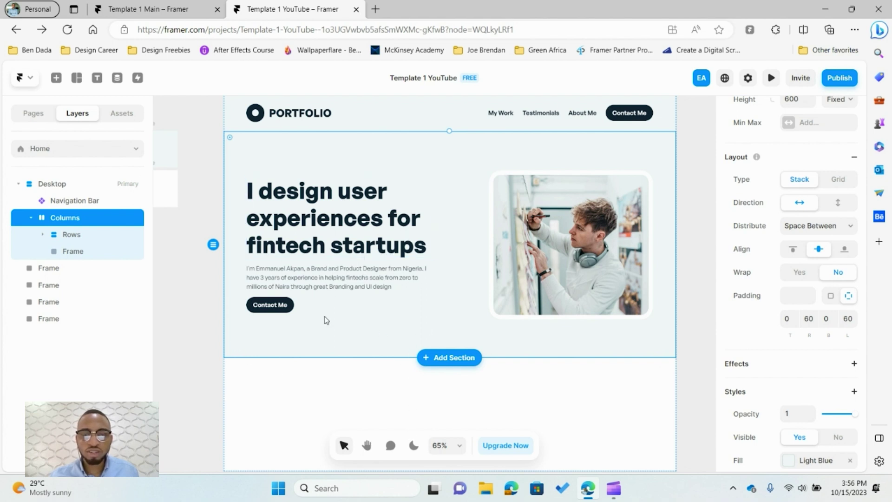
scroll(748, 395, down, 4)
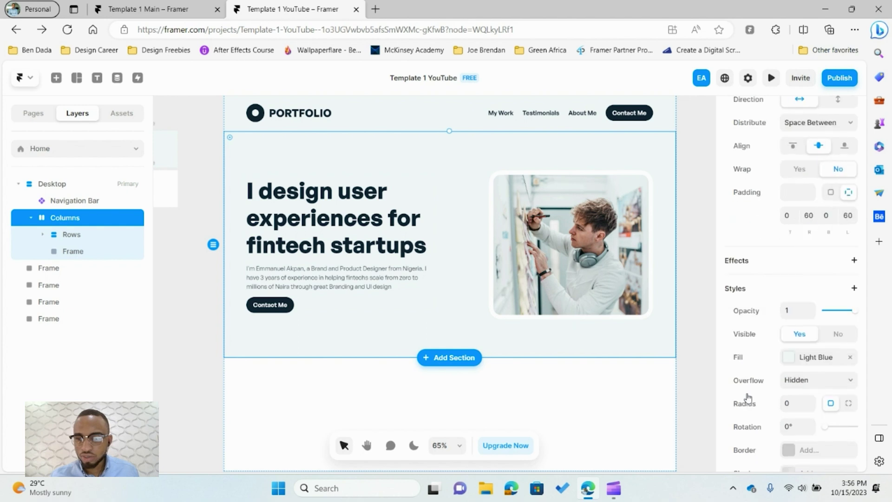
scroll(748, 394, down, 1)
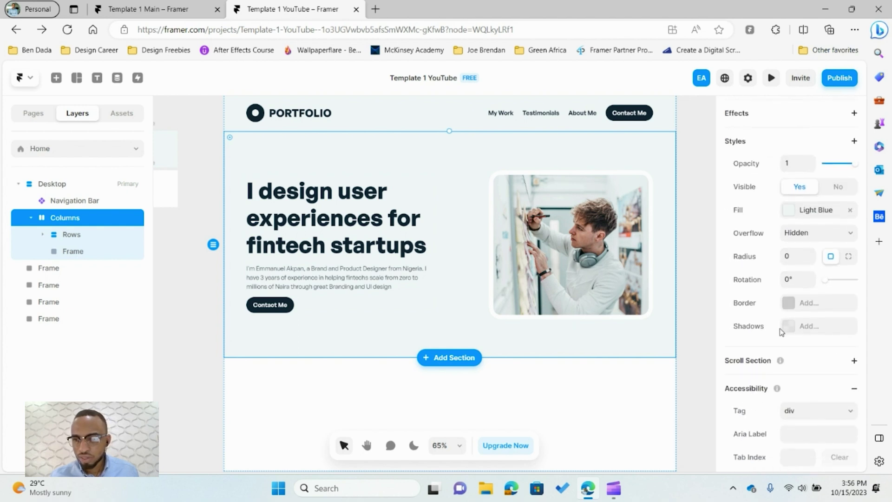
Switch Radius to per-corner mode and give the bottom-right and bottom-left corners 60 px
click(849, 257)
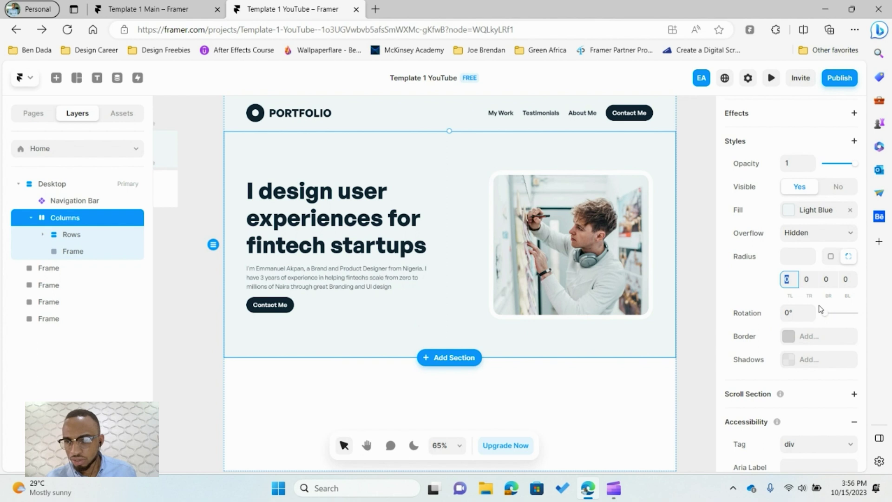
key(Tab)
key(Tab)
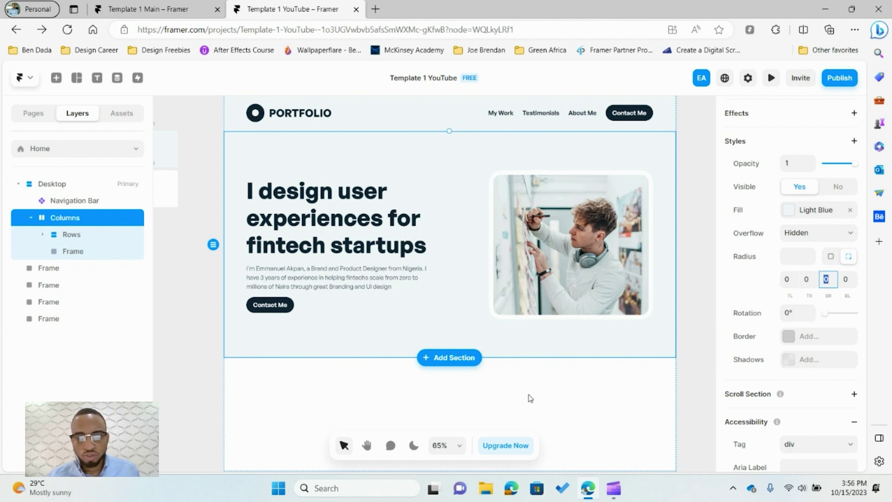
text(60)
key(Tab)
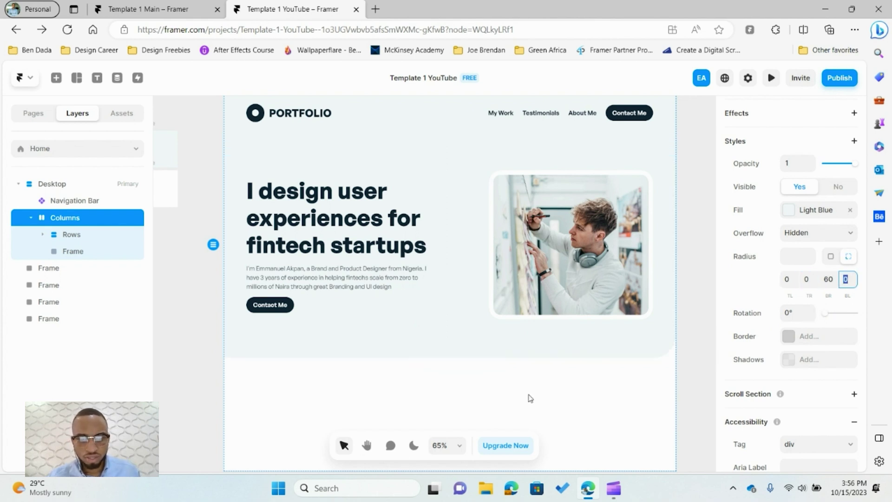
text(60)
key(Return)
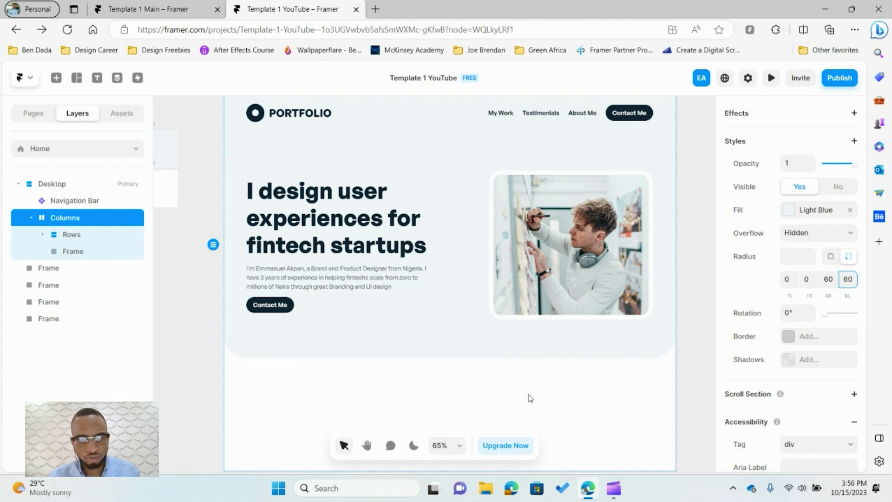
click(696, 264)
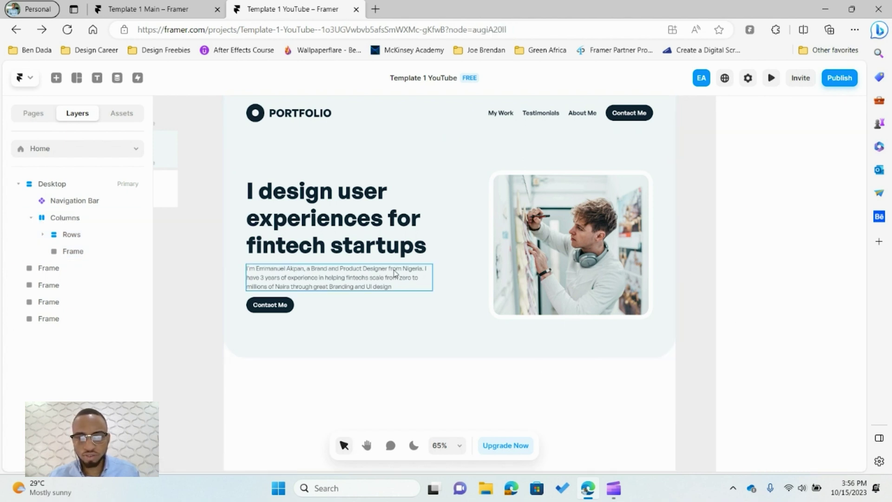
scroll(396, 274, up, 2)
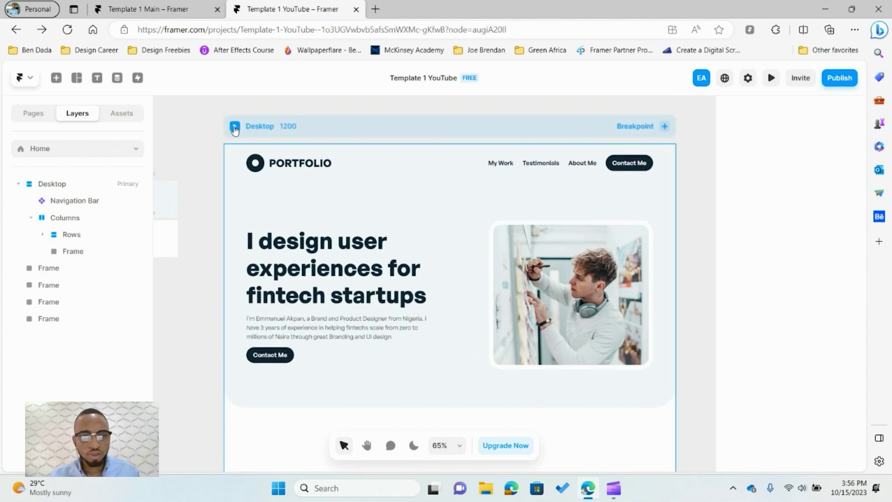
Preview the Desktop page and widen it to 1316 px to check the rounded hero corners
click(234, 127)
click(234, 127)
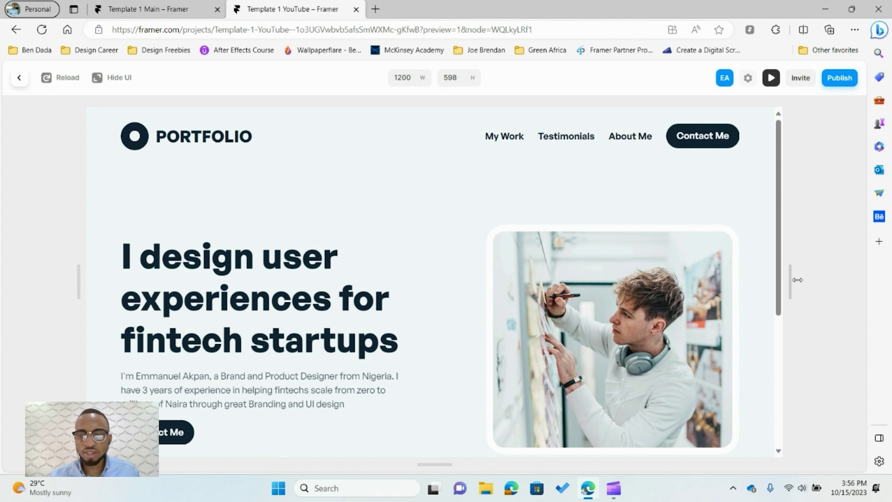
drag(797, 280, 852, 279)
scroll(589, 329, down, 3)
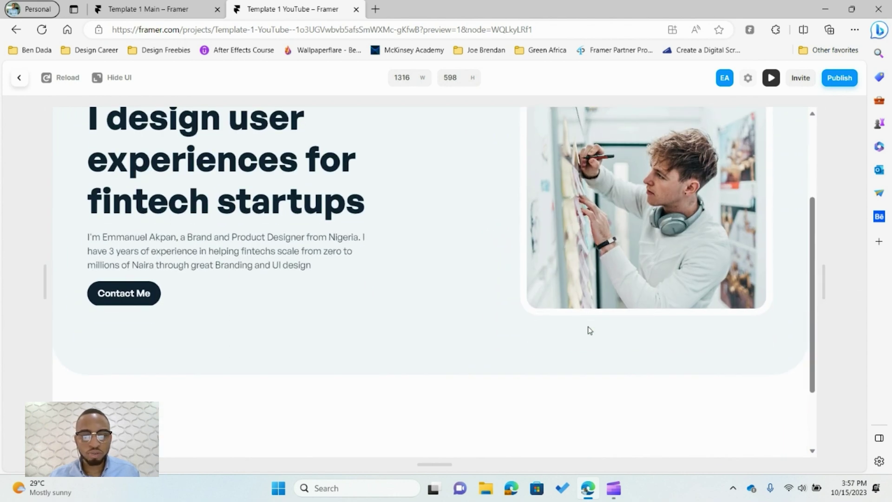